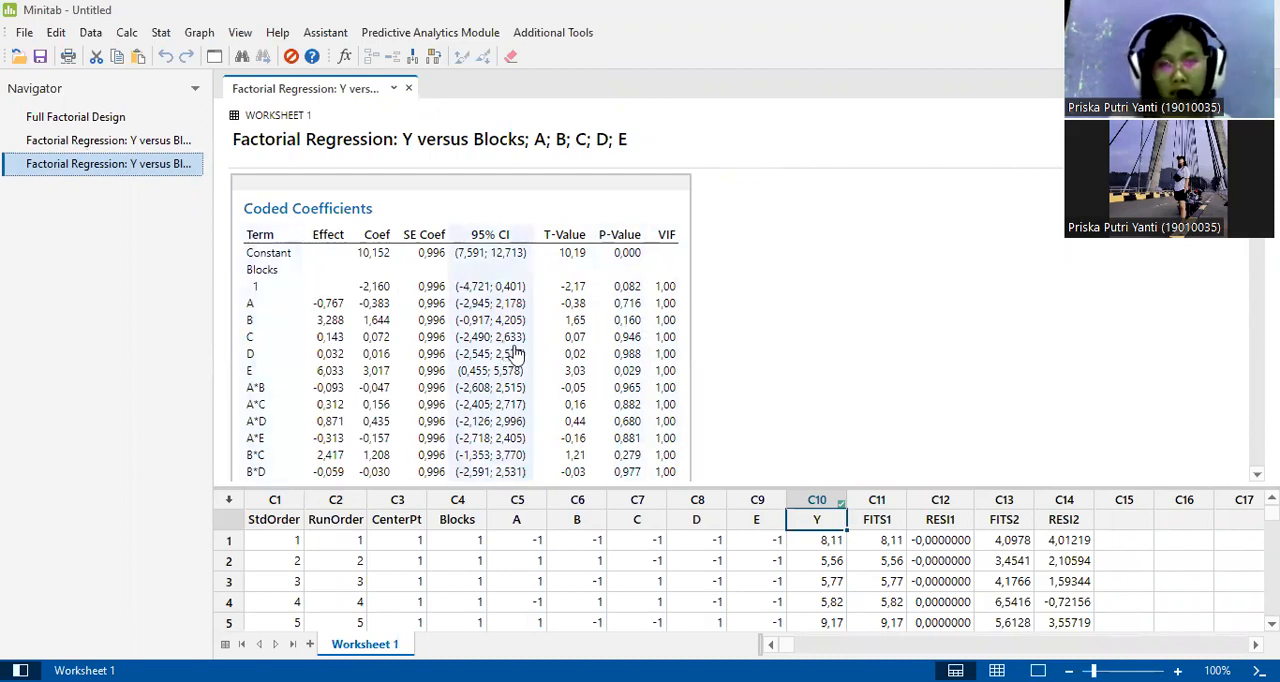
Review the Coded Coefficients and Model Summary tables of the factorial regression for Y.
{"action": "scroll", "coordinate": [515, 352], "scroll_direction": "down", "scroll_amount": 1}
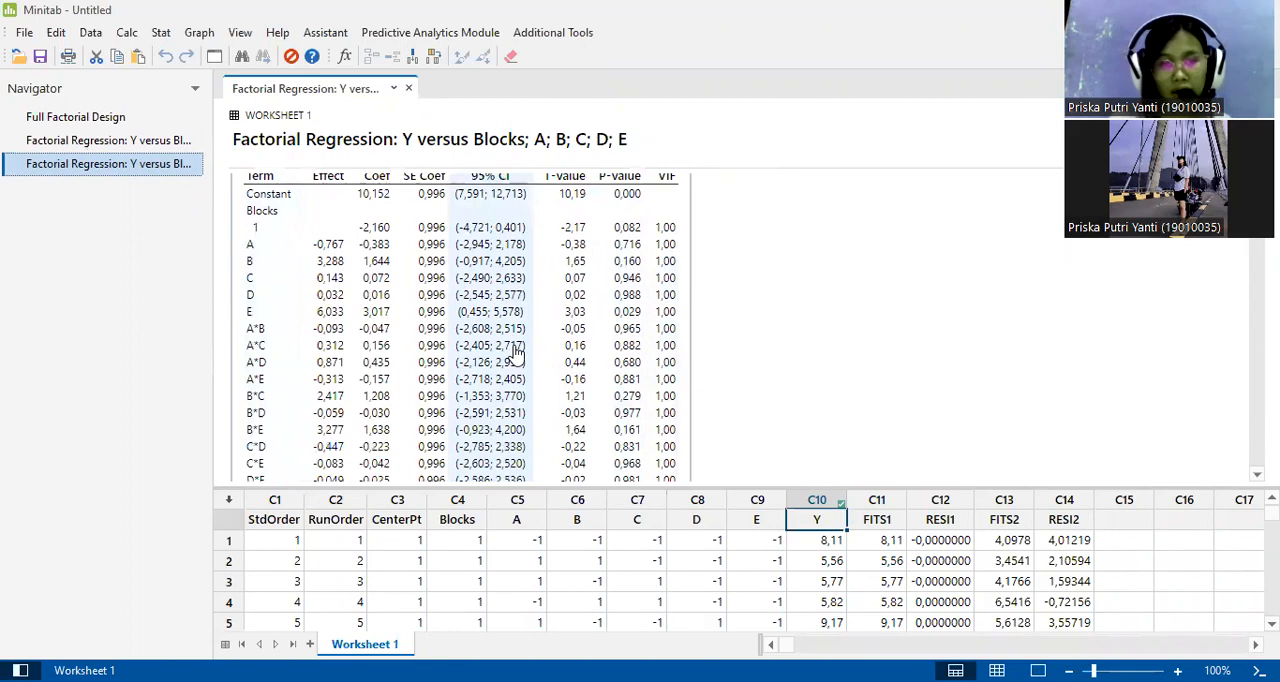
{"action": "scroll", "coordinate": [515, 352], "scroll_direction": "down", "scroll_amount": 6}
{"action": "scroll", "coordinate": [515, 352], "scroll_direction": "down", "scroll_amount": 1}
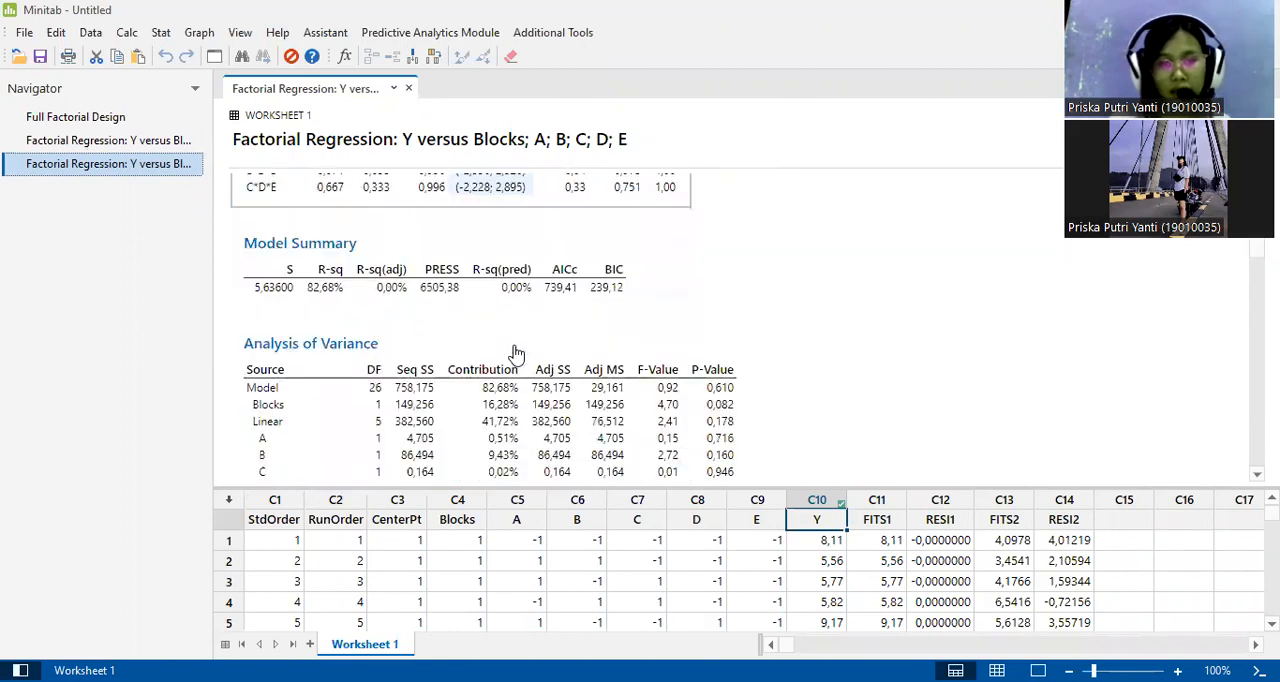
{"action": "scroll", "coordinate": [515, 354], "scroll_direction": "down", "scroll_amount": 1}
{"action": "scroll", "coordinate": [515, 354], "scroll_direction": "down", "scroll_amount": 1}
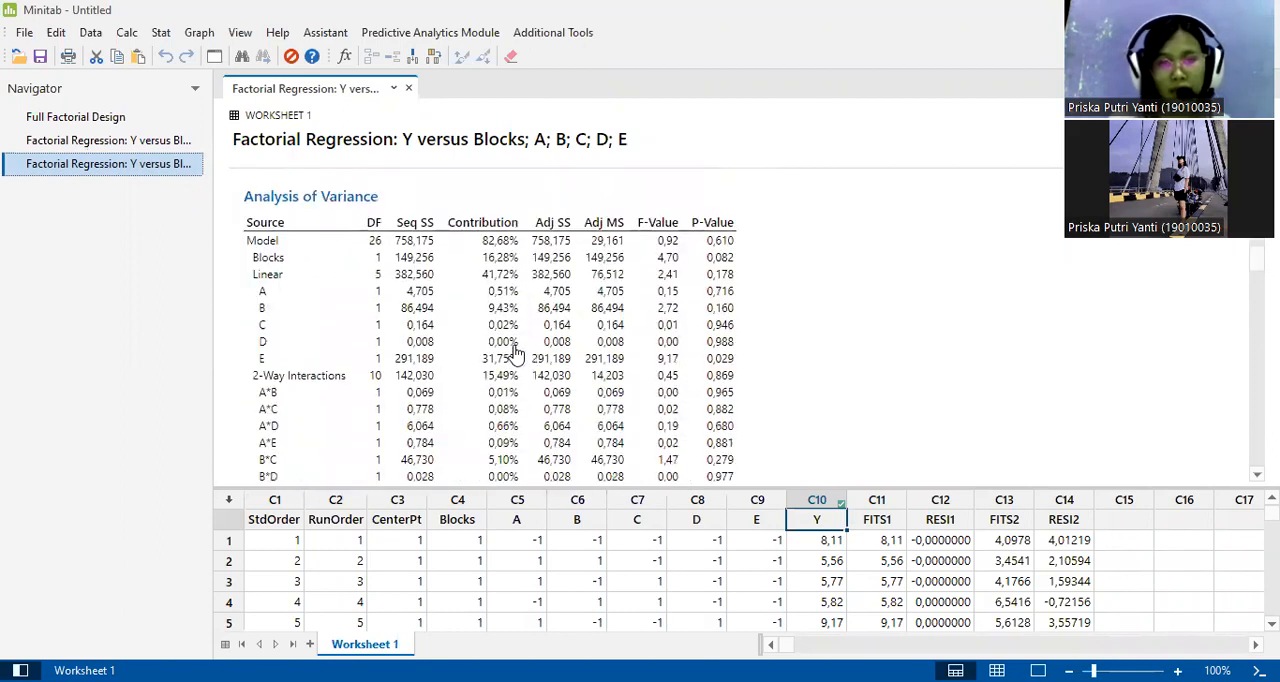
Examine the P-values of the linear, 2-way and 3-way interaction terms in the Analysis of Variance table.
{"action": "left_click", "coordinate": [517, 354]}
{"action": "left_click", "coordinate": [340, 156]}
{"action": "left_click", "coordinate": [720, 297]}
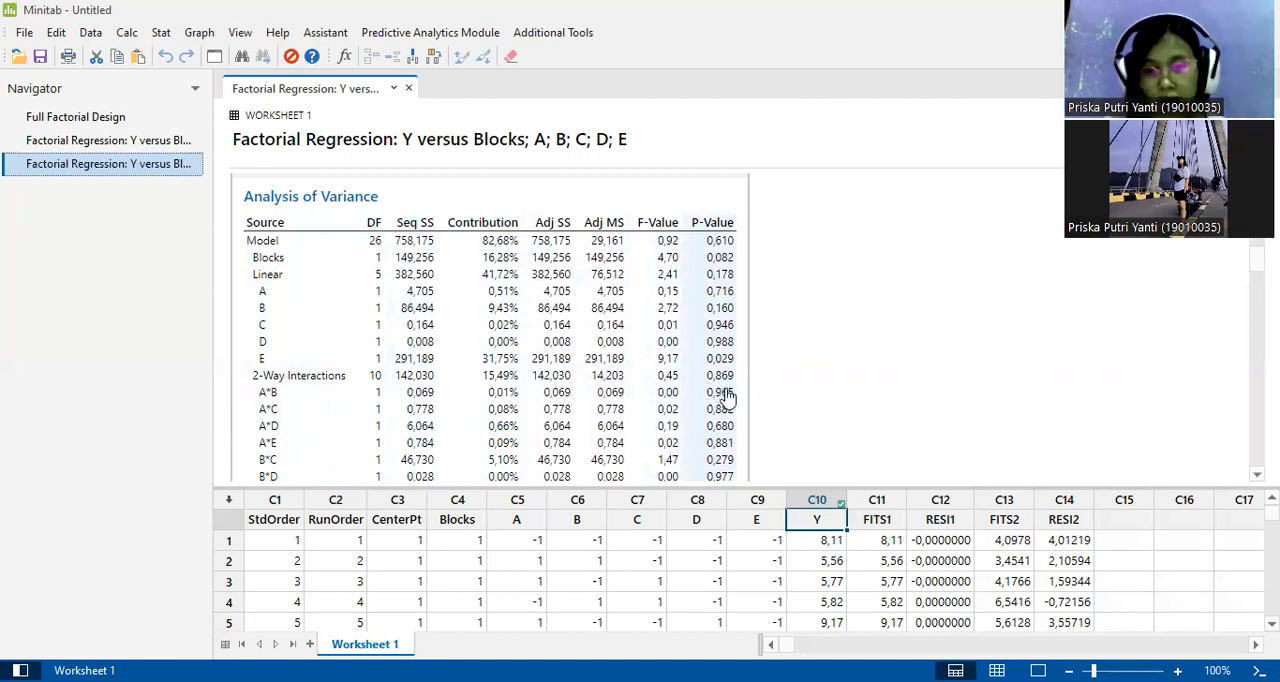
{"action": "scroll", "coordinate": [727, 396], "scroll_direction": "down", "scroll_amount": 1}
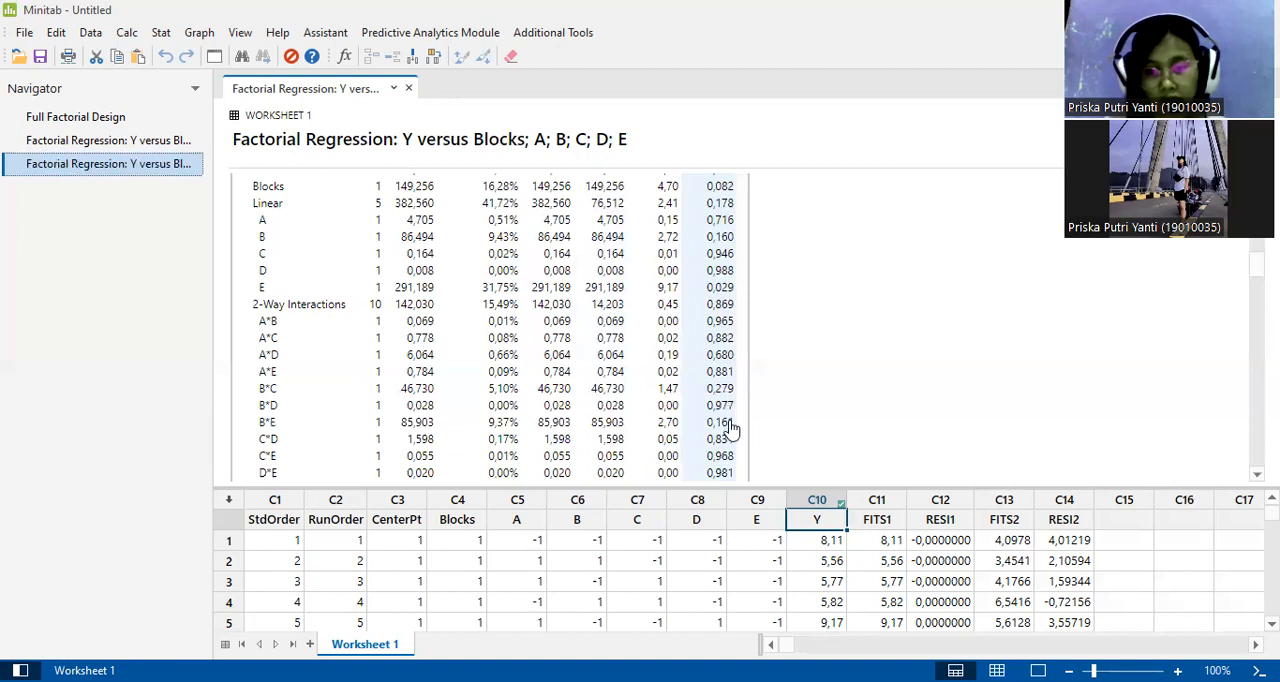
{"action": "scroll", "coordinate": [731, 428], "scroll_direction": "down", "scroll_amount": 1}
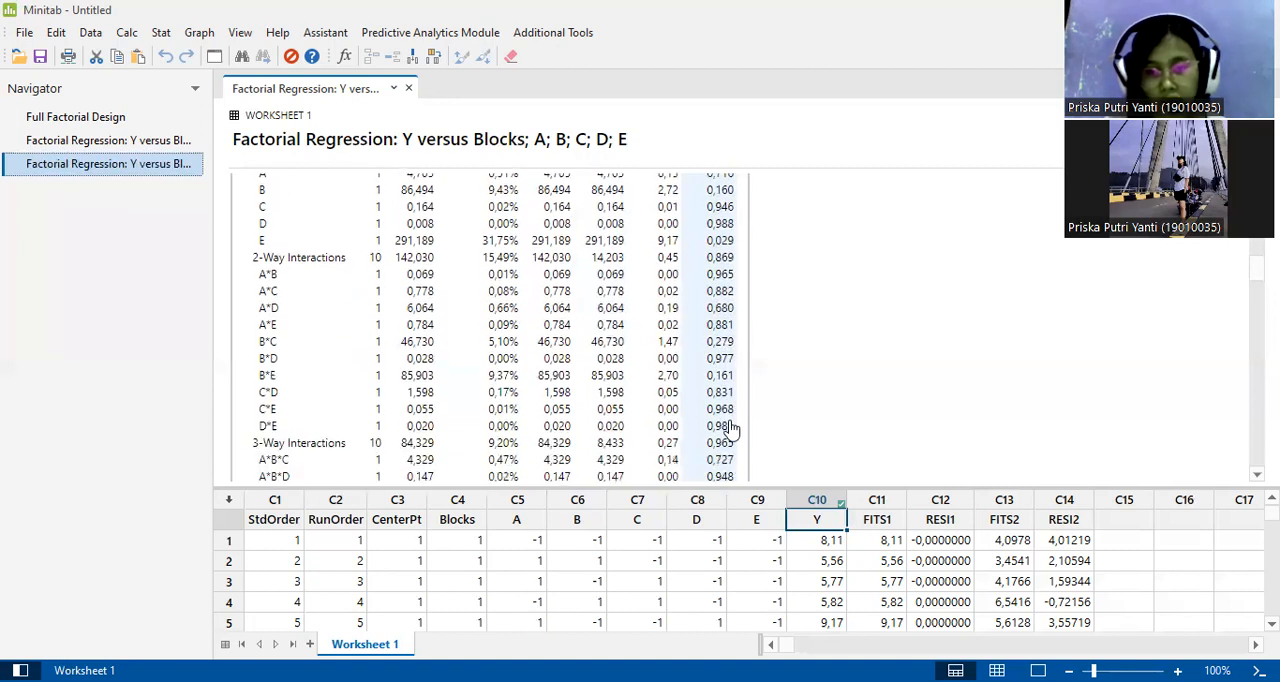
{"action": "scroll", "coordinate": [731, 428], "scroll_direction": "down", "scroll_amount": 1}
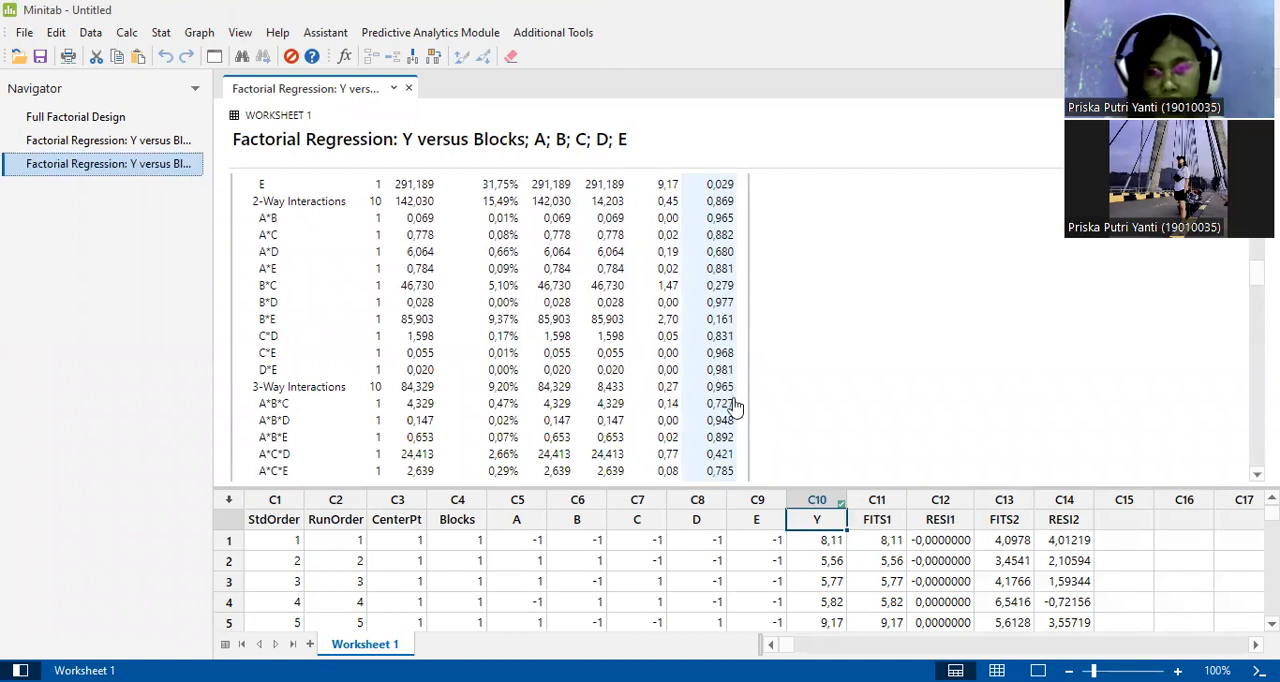
{"action": "scroll", "coordinate": [733, 404], "scroll_direction": "down", "scroll_amount": 1}
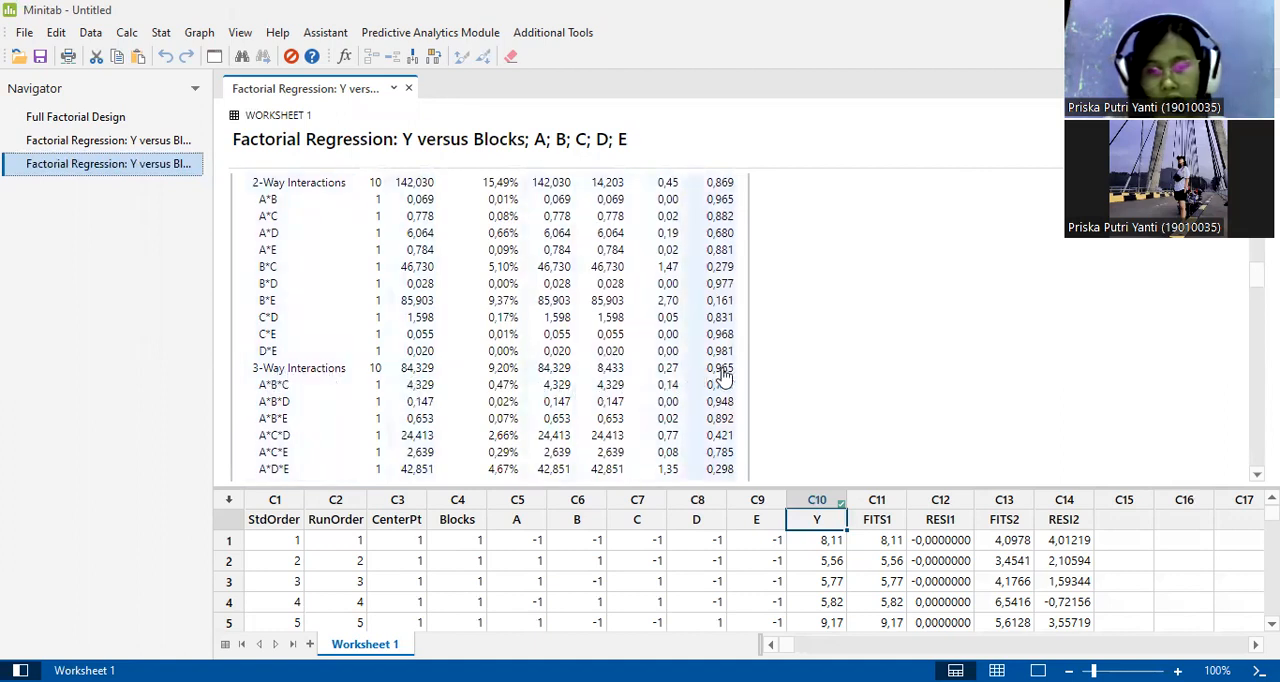
{"action": "scroll", "coordinate": [725, 375], "scroll_direction": "down", "scroll_amount": 1}
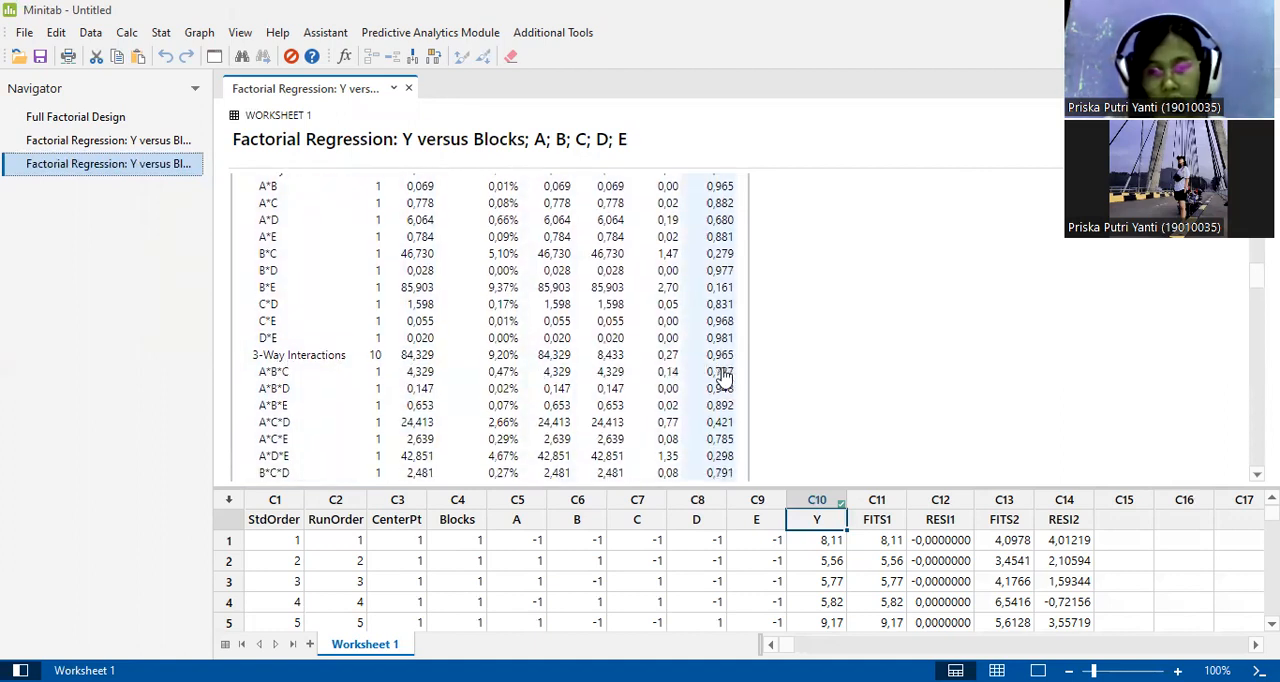
{"action": "scroll", "coordinate": [725, 372], "scroll_direction": "down", "scroll_amount": 2}
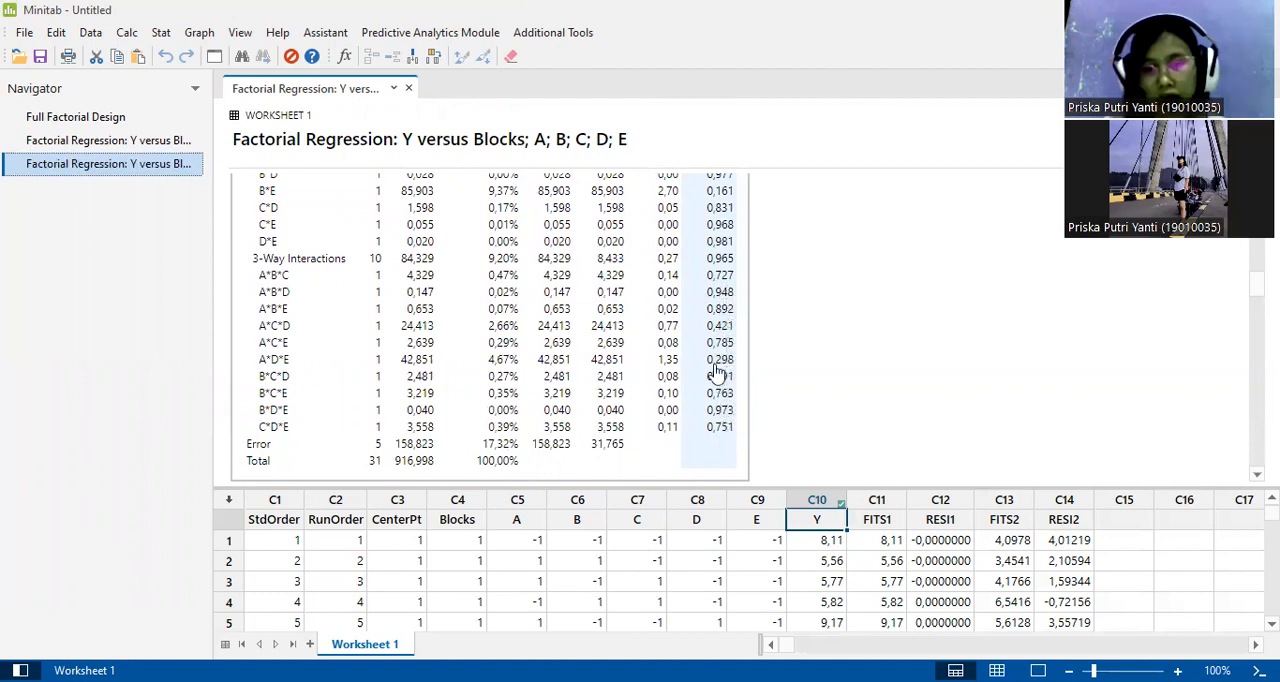
{"action": "scroll", "coordinate": [716, 373], "scroll_direction": "up", "scroll_amount": 5}
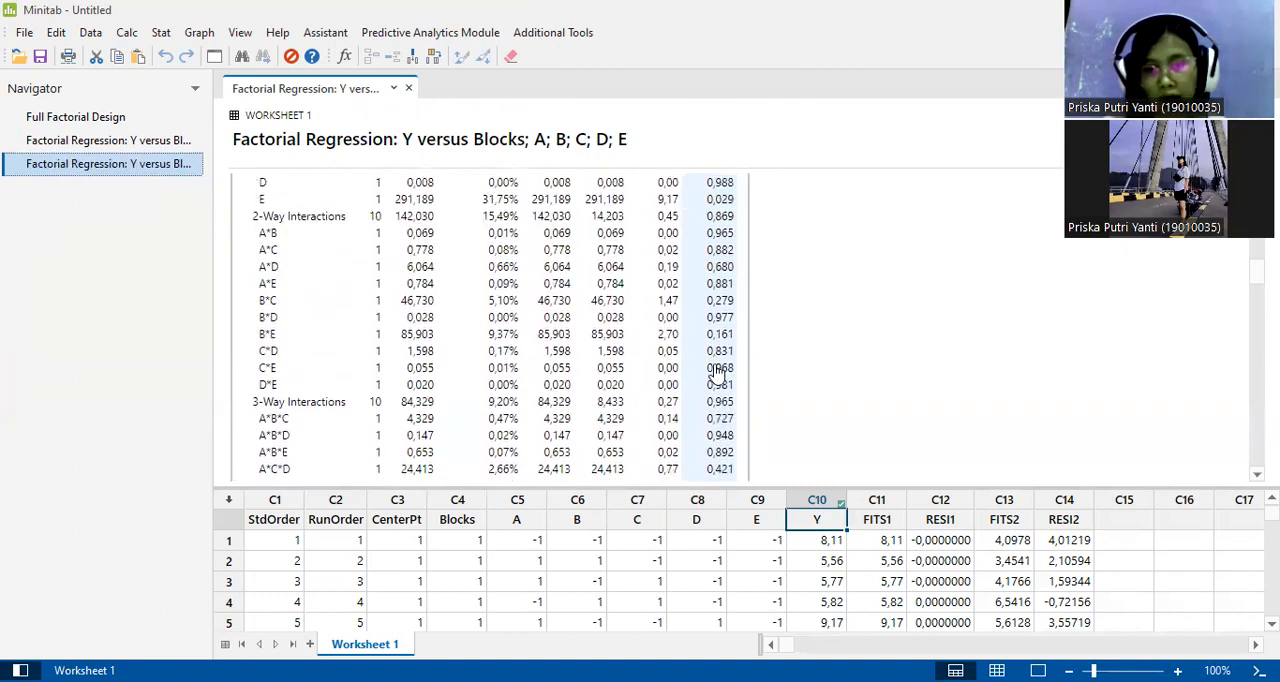
{"action": "scroll", "coordinate": [716, 373], "scroll_direction": "up", "scroll_amount": 2}
{"action": "scroll", "coordinate": [716, 373], "scroll_direction": "down", "scroll_amount": 2}
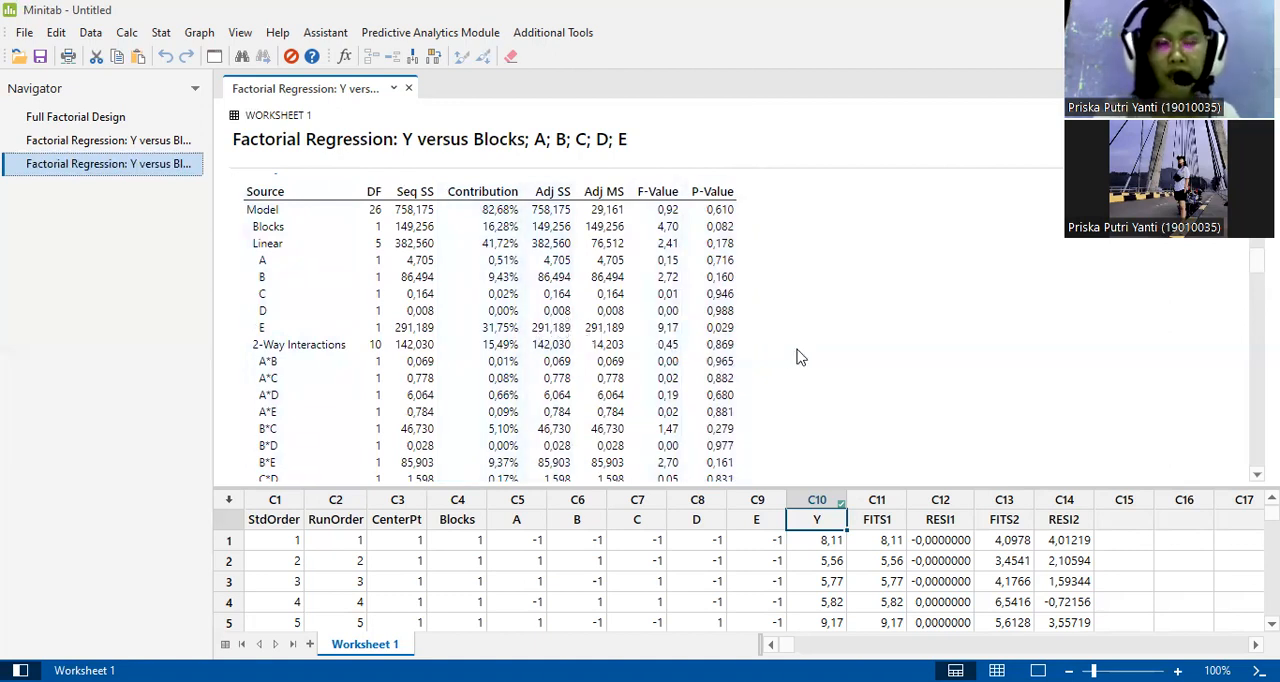
Review the regression equation in uncoded units and the Alias Structure table.
{"action": "scroll", "coordinate": [797, 357], "scroll_direction": "down", "scroll_amount": 8}
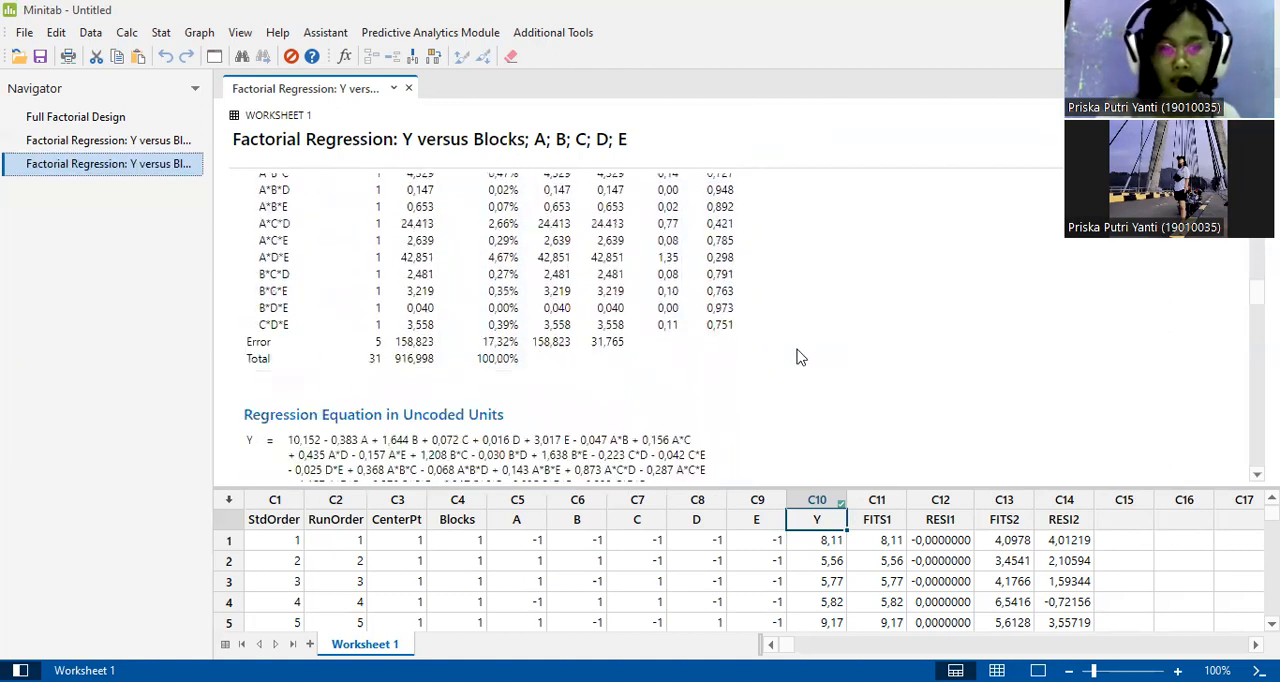
{"action": "scroll", "coordinate": [797, 357], "scroll_direction": "down", "scroll_amount": 4}
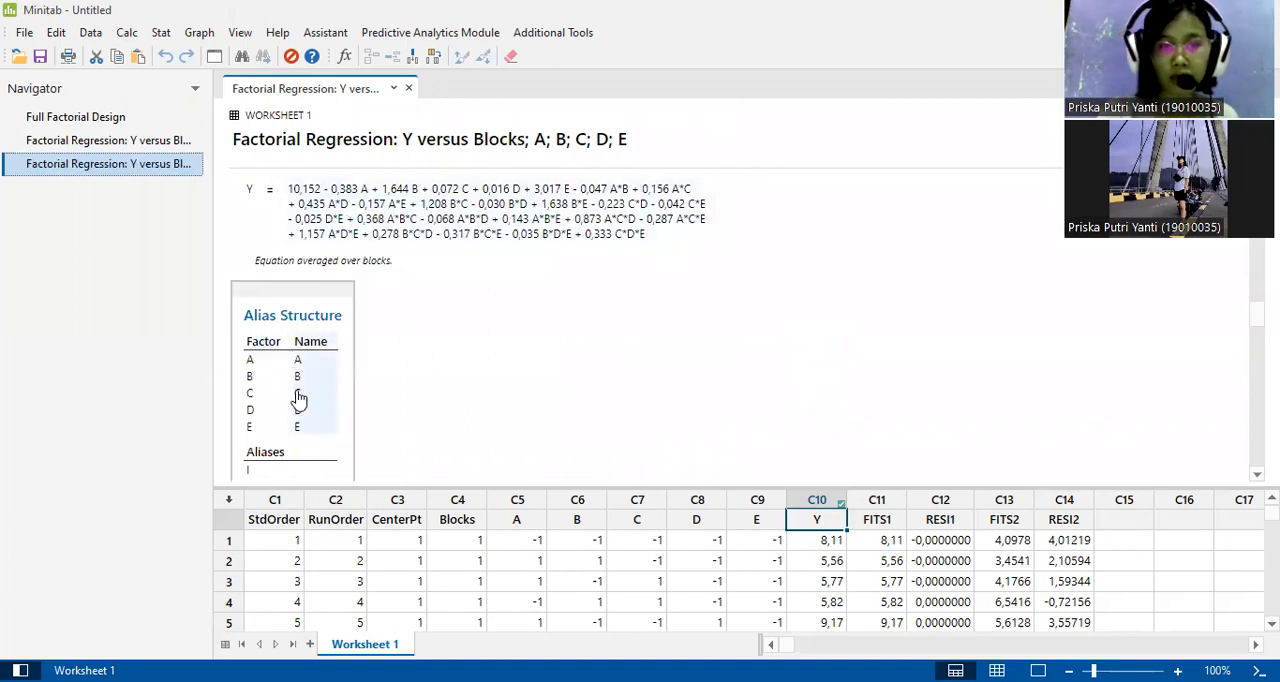
{"action": "scroll", "coordinate": [379, 421], "scroll_direction": "down", "scroll_amount": 1}
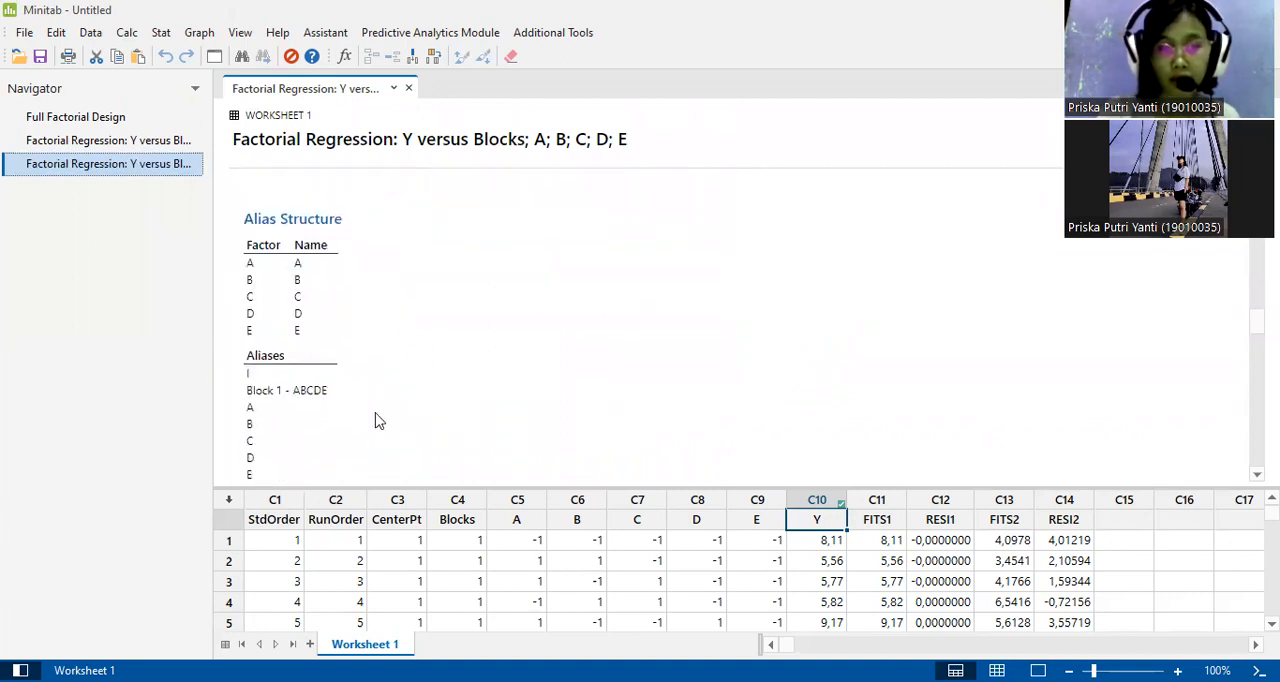
{"action": "scroll", "coordinate": [379, 421], "scroll_direction": "down", "scroll_amount": 2}
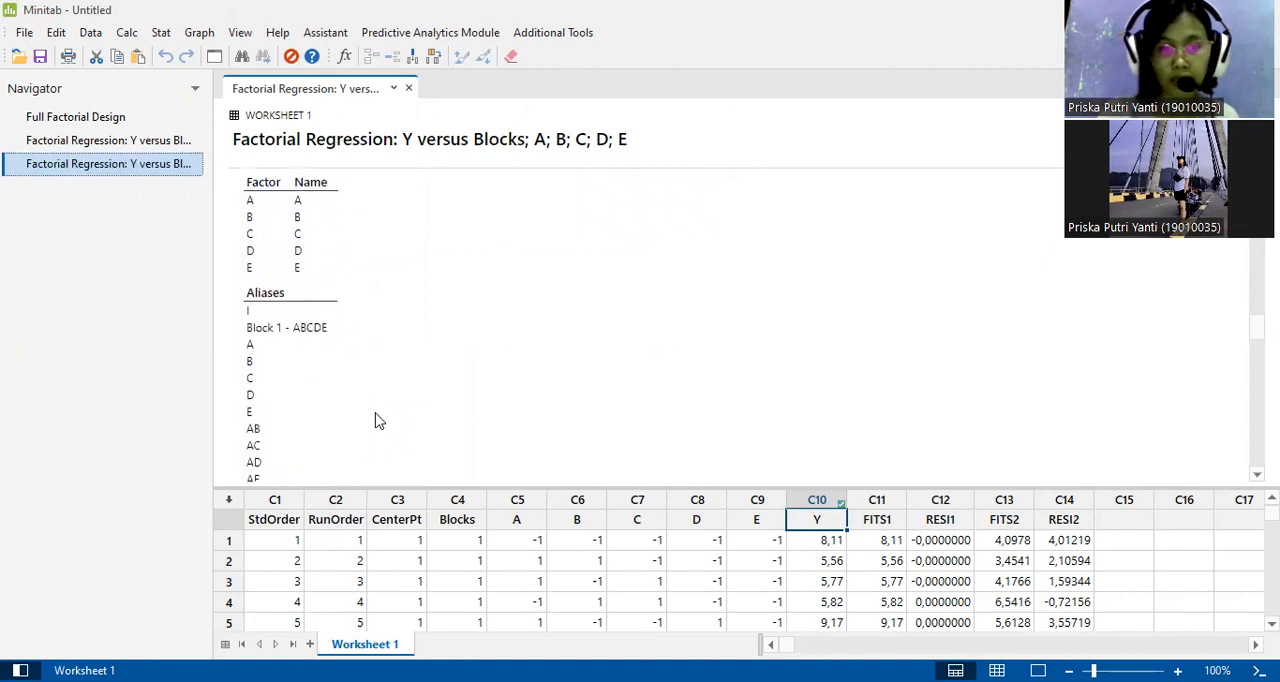
{"action": "scroll", "coordinate": [379, 421], "scroll_direction": "down", "scroll_amount": 3}
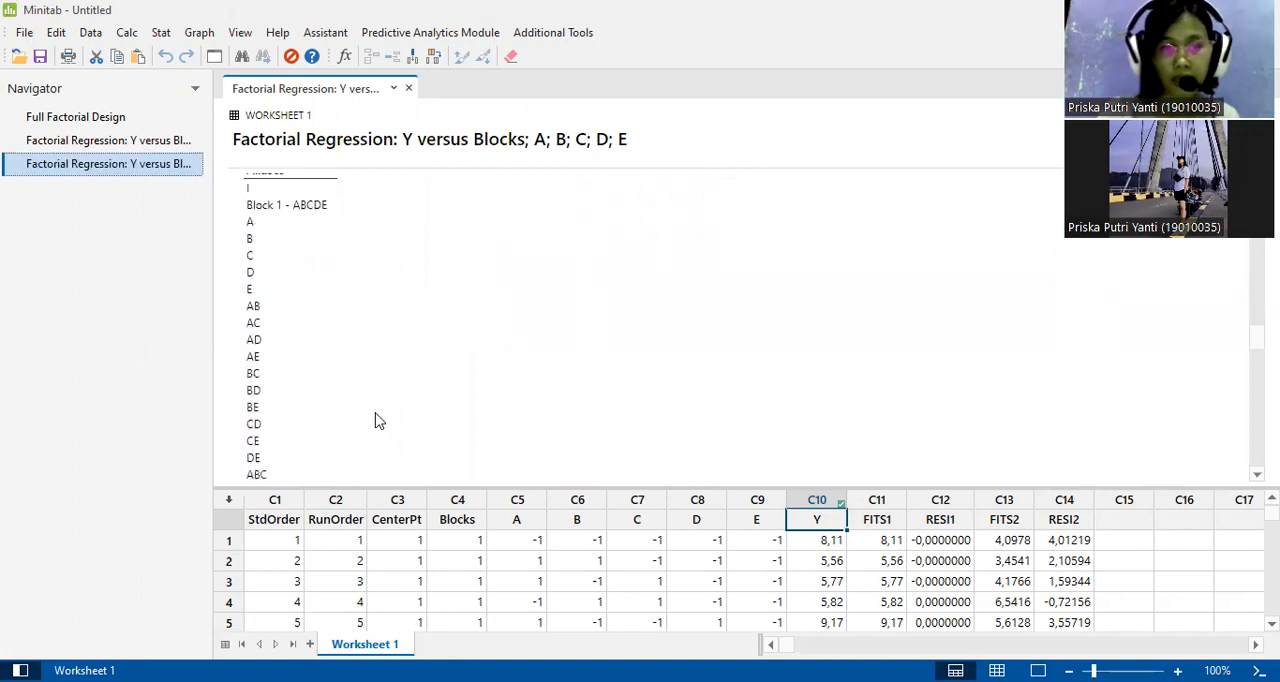
Examine the Normal Plot of the Standardized Effects for significant and non-significant factors.
{"action": "scroll", "coordinate": [379, 421], "scroll_direction": "down", "scroll_amount": 3}
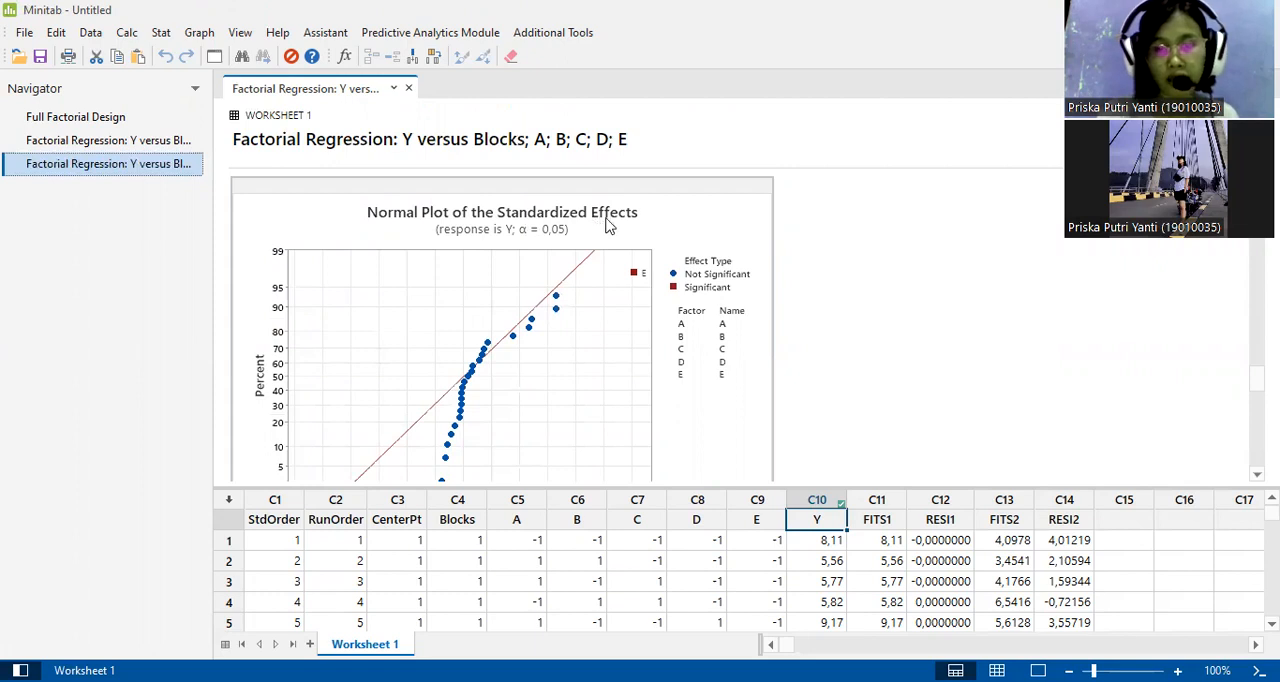
{"action": "scroll", "coordinate": [828, 293], "scroll_direction": "down", "scroll_amount": 1}
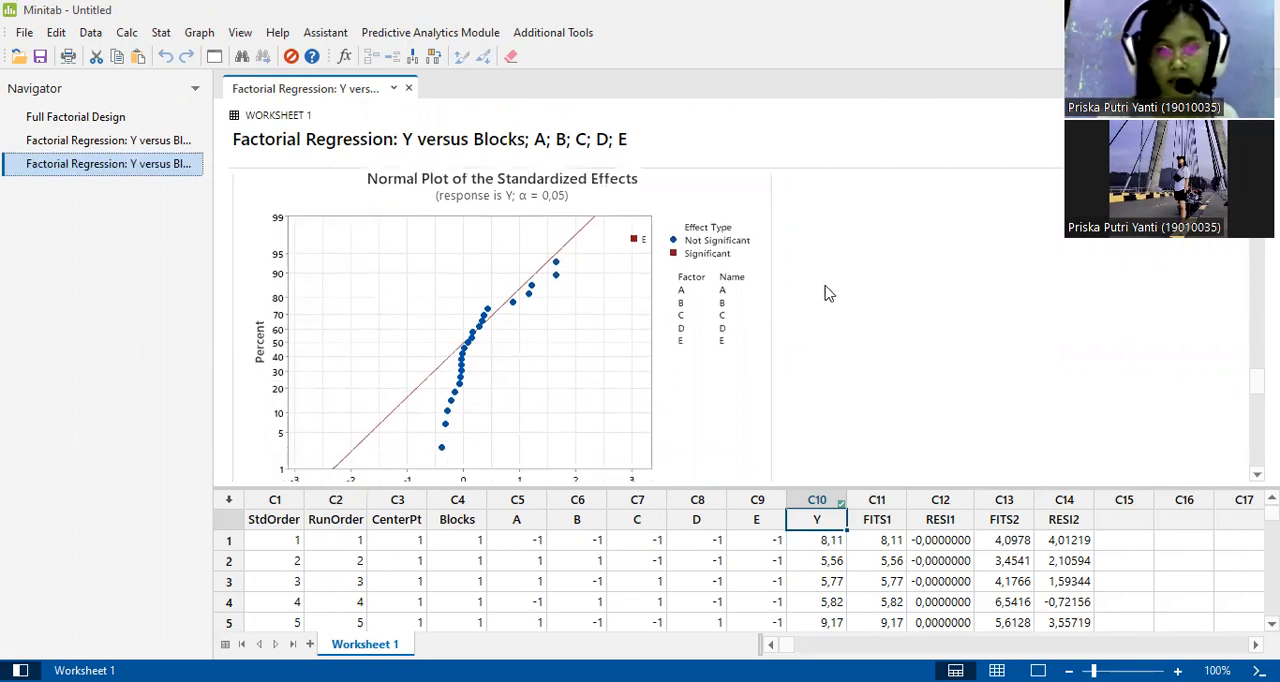
{"action": "scroll", "coordinate": [828, 293], "scroll_direction": "up", "scroll_amount": 1}
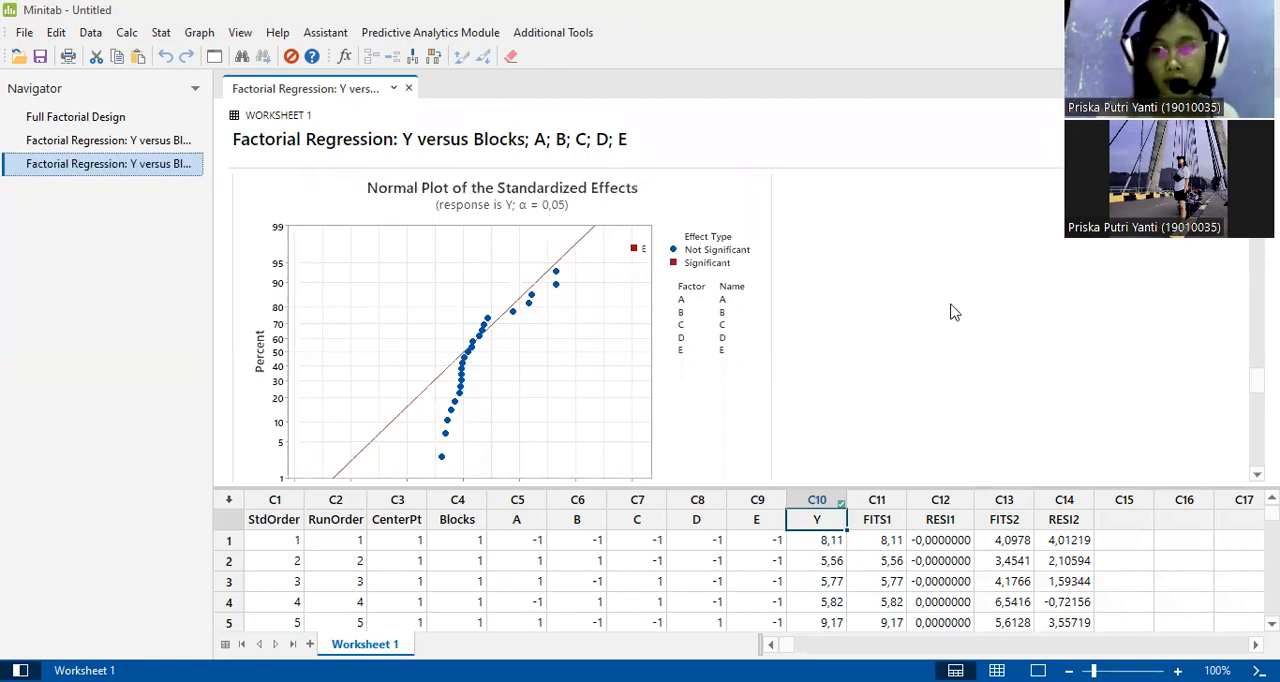
{"action": "scroll", "coordinate": [951, 310], "scroll_direction": "down", "scroll_amount": 1}
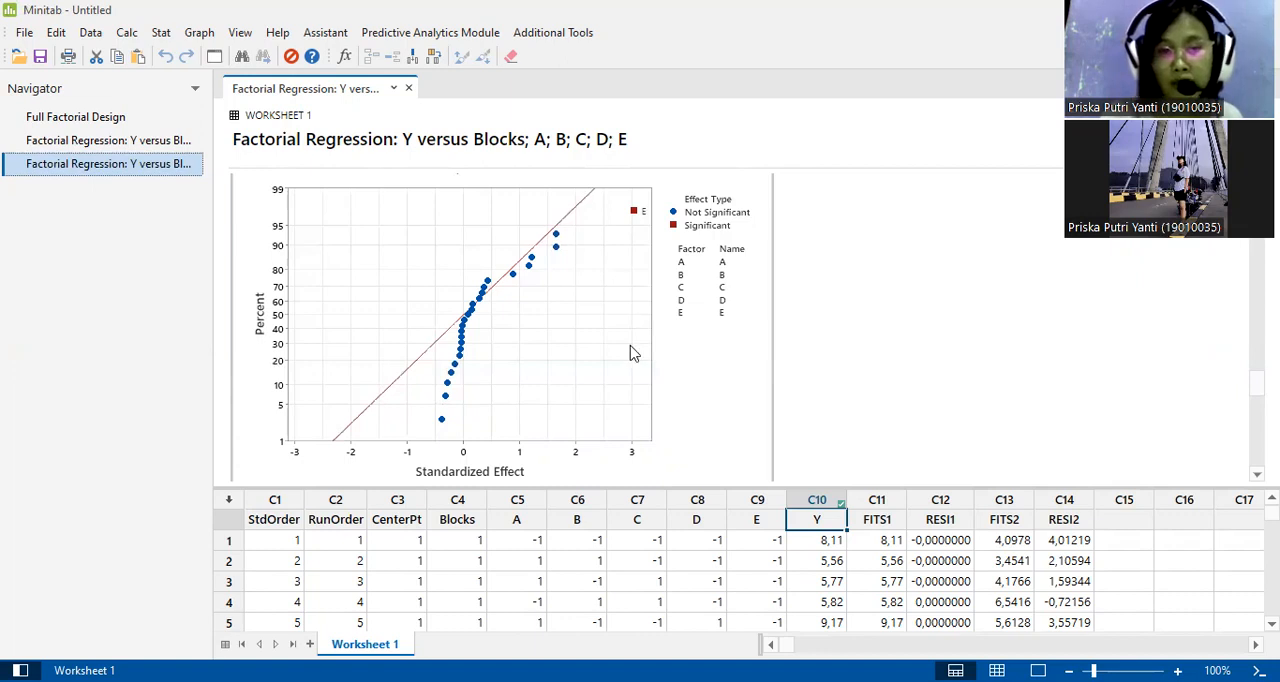
Examine the Pareto Chart of the Standardized Effects, comparing each term's bar with the reference line.
{"action": "scroll", "coordinate": [630, 353], "scroll_direction": "down", "scroll_amount": 3}
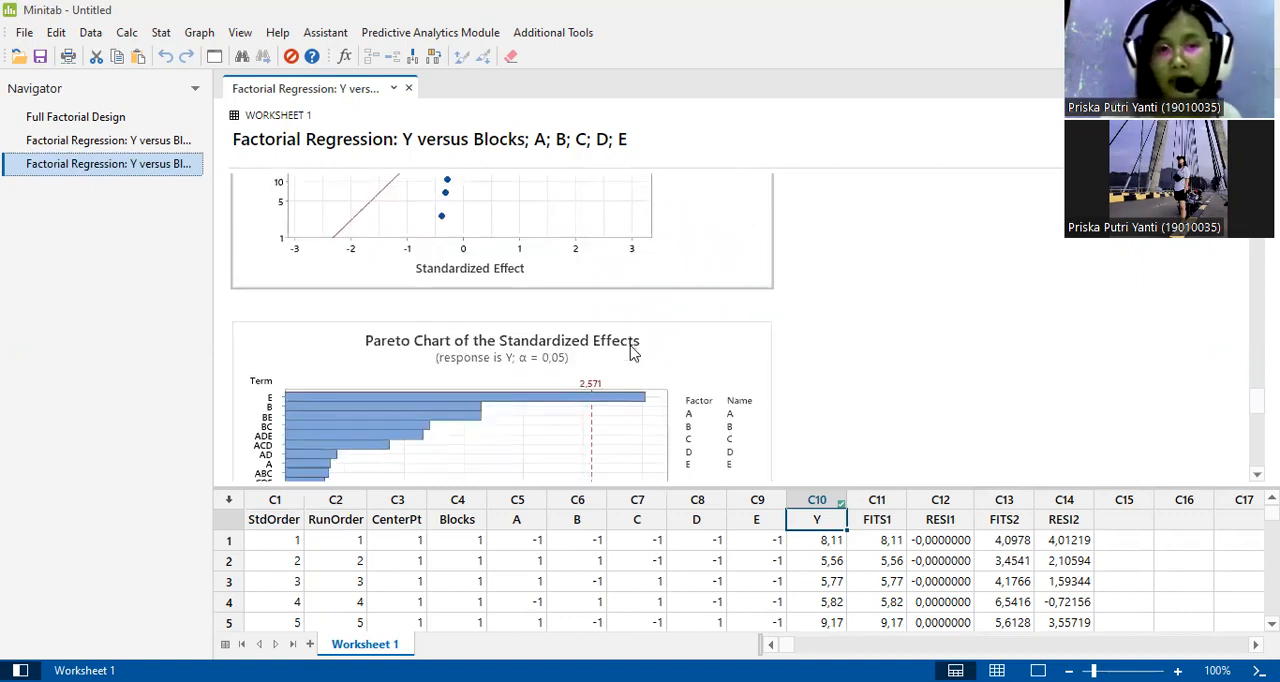
{"action": "scroll", "coordinate": [630, 353], "scroll_direction": "down", "scroll_amount": 2}
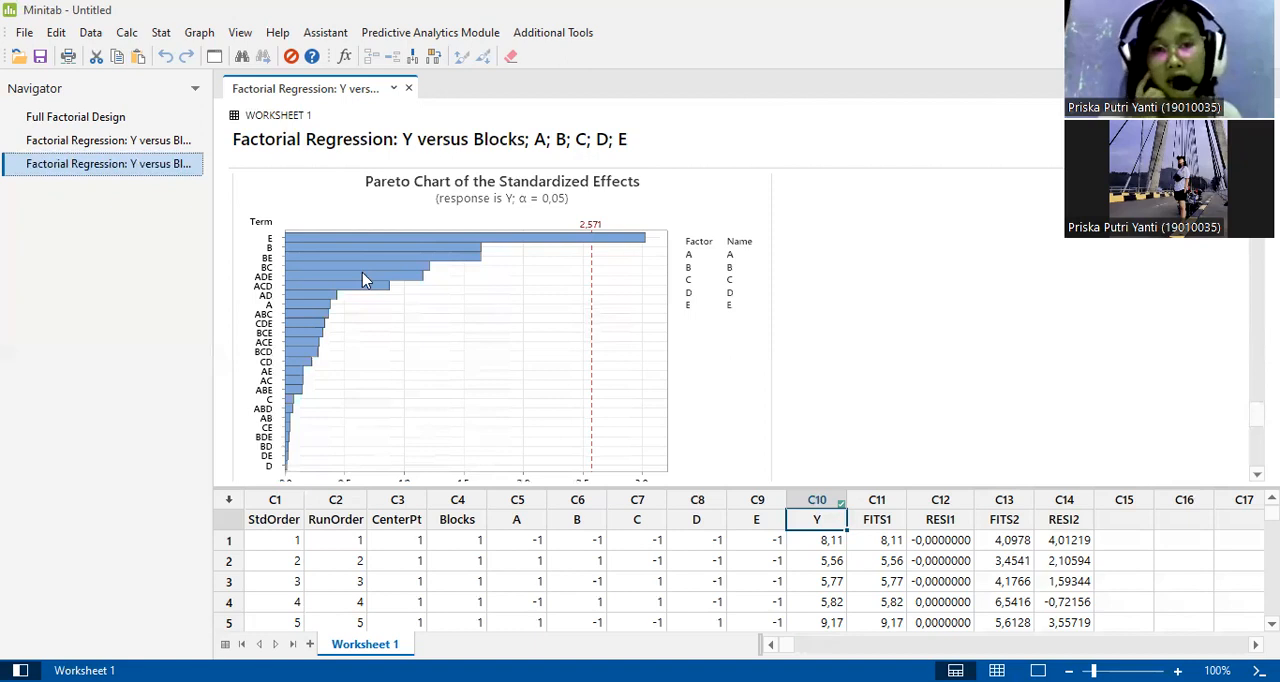
{"action": "mouse_move", "coordinate": [362, 274]}
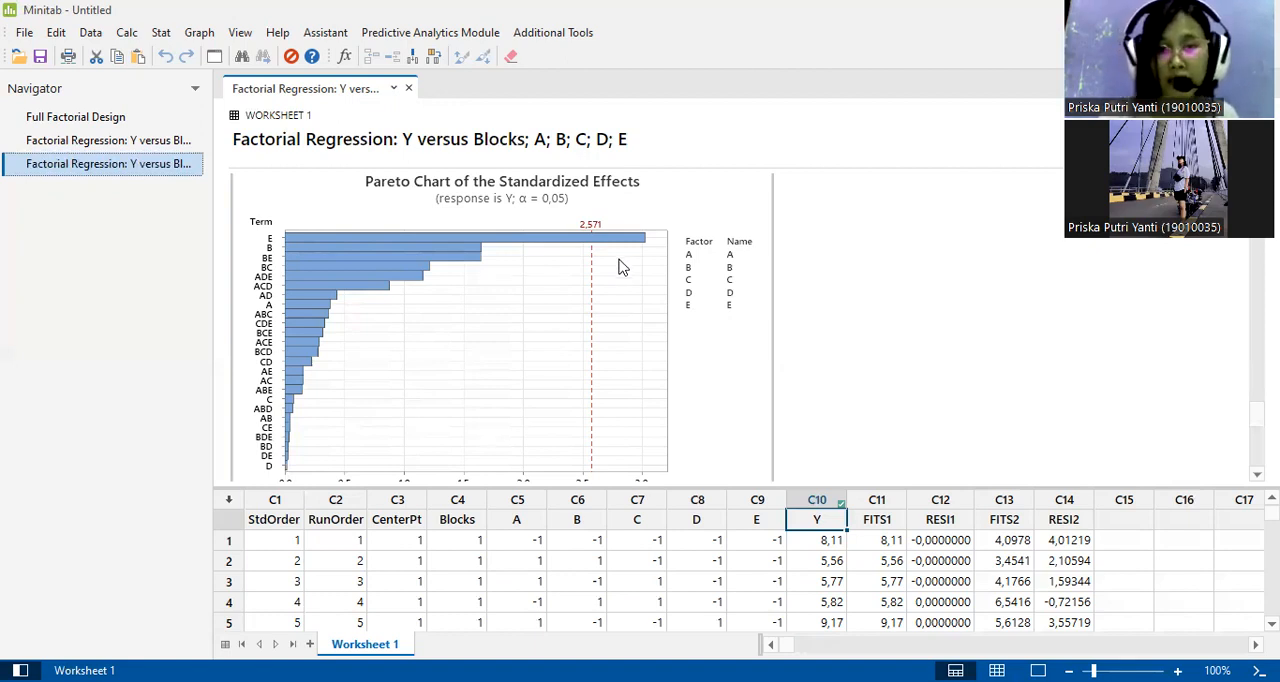
Examine the four Residual Plots for Y: normal probability, versus fits, histogram and versus order.
{"action": "scroll", "coordinate": [618, 267], "scroll_direction": "down", "scroll_amount": 1}
{"action": "scroll", "coordinate": [618, 267], "scroll_direction": "down", "scroll_amount": 3}
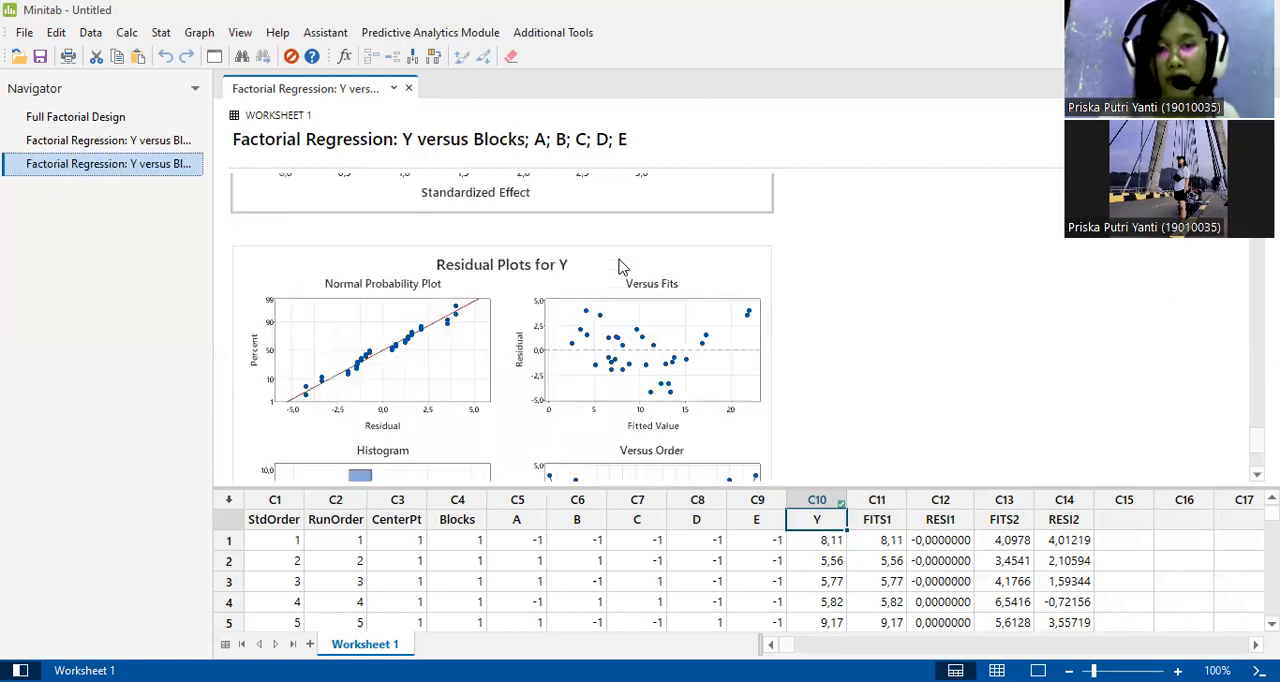
{"action": "scroll", "coordinate": [618, 267], "scroll_direction": "down", "scroll_amount": 2}
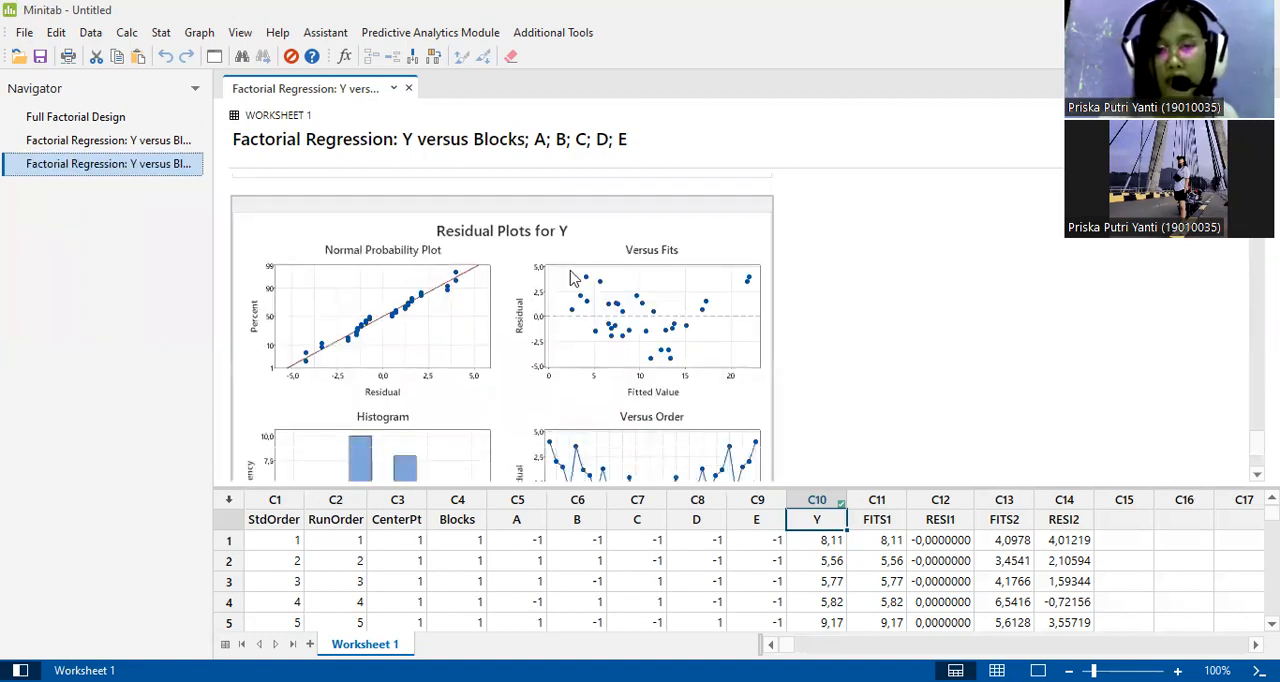
{"action": "scroll", "coordinate": [573, 278], "scroll_direction": "down", "scroll_amount": 5}
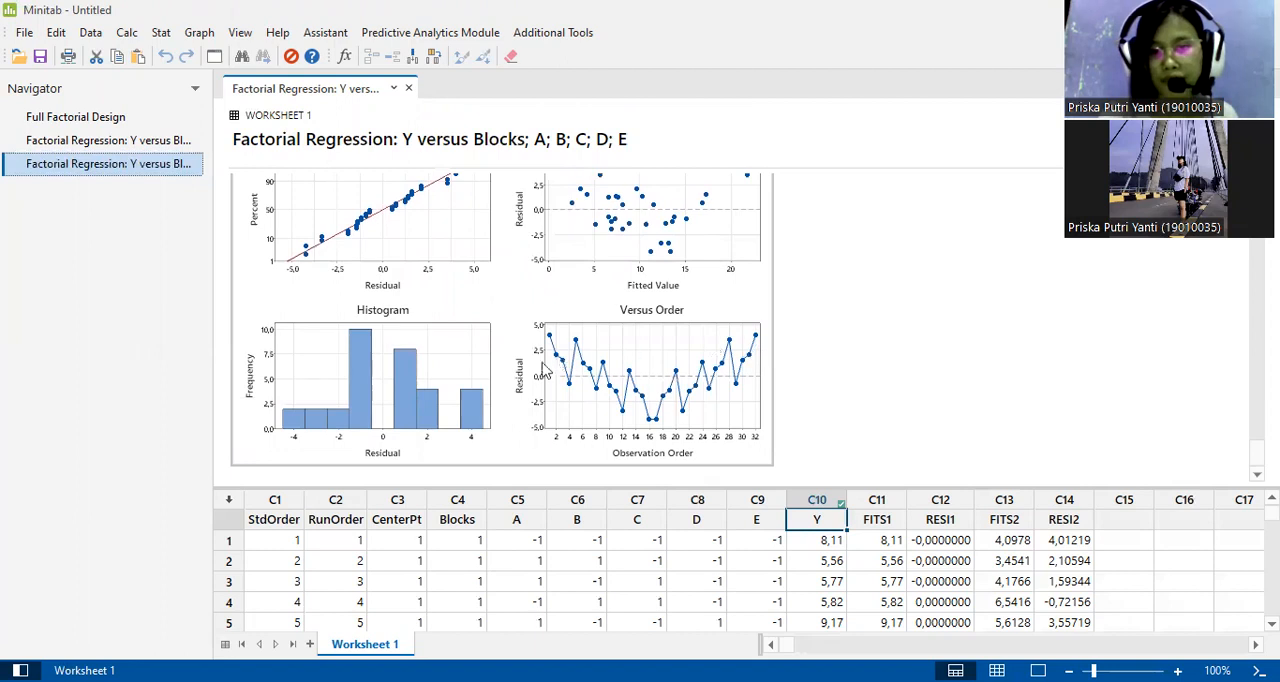
{"action": "mouse_move", "coordinate": [593, 383]}
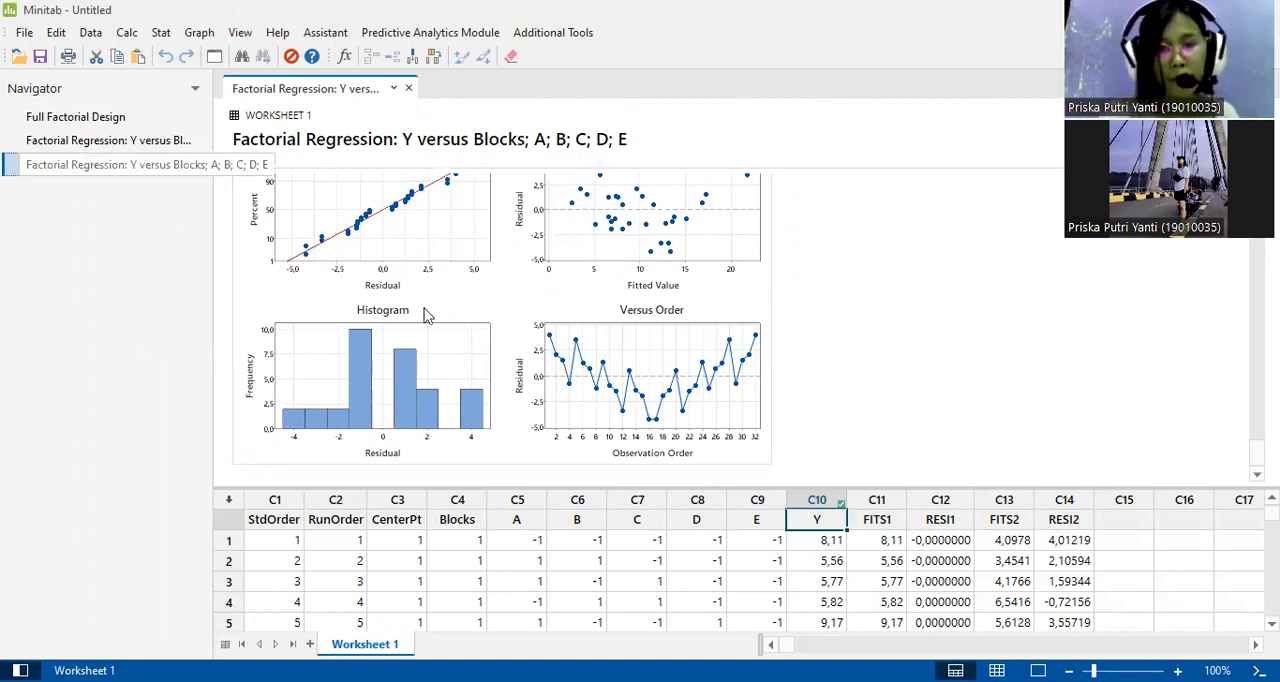
Open the Factorial Plots setup for the analyzed factorial design.
{"action": "scroll", "coordinate": [424, 316], "scroll_direction": "up", "scroll_amount": 3}
{"action": "scroll", "coordinate": [424, 316], "scroll_direction": "up", "scroll_amount": 1}
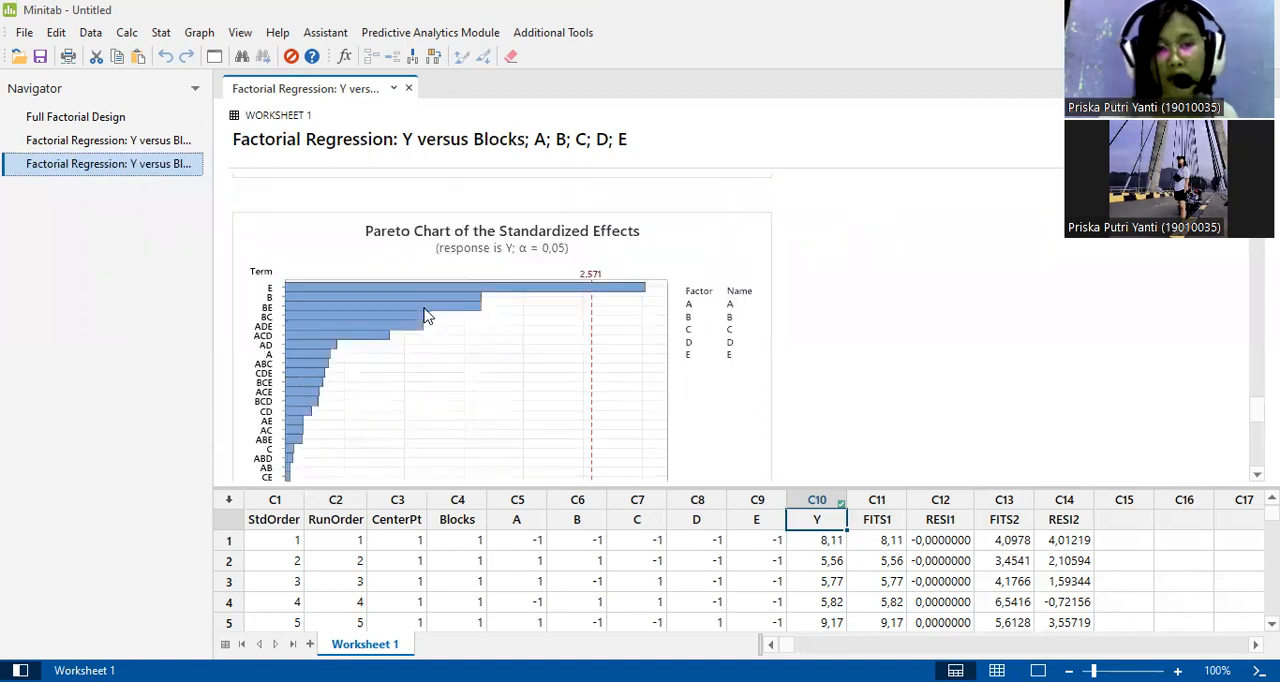
{"action": "scroll", "coordinate": [424, 316], "scroll_direction": "up", "scroll_amount": 5}
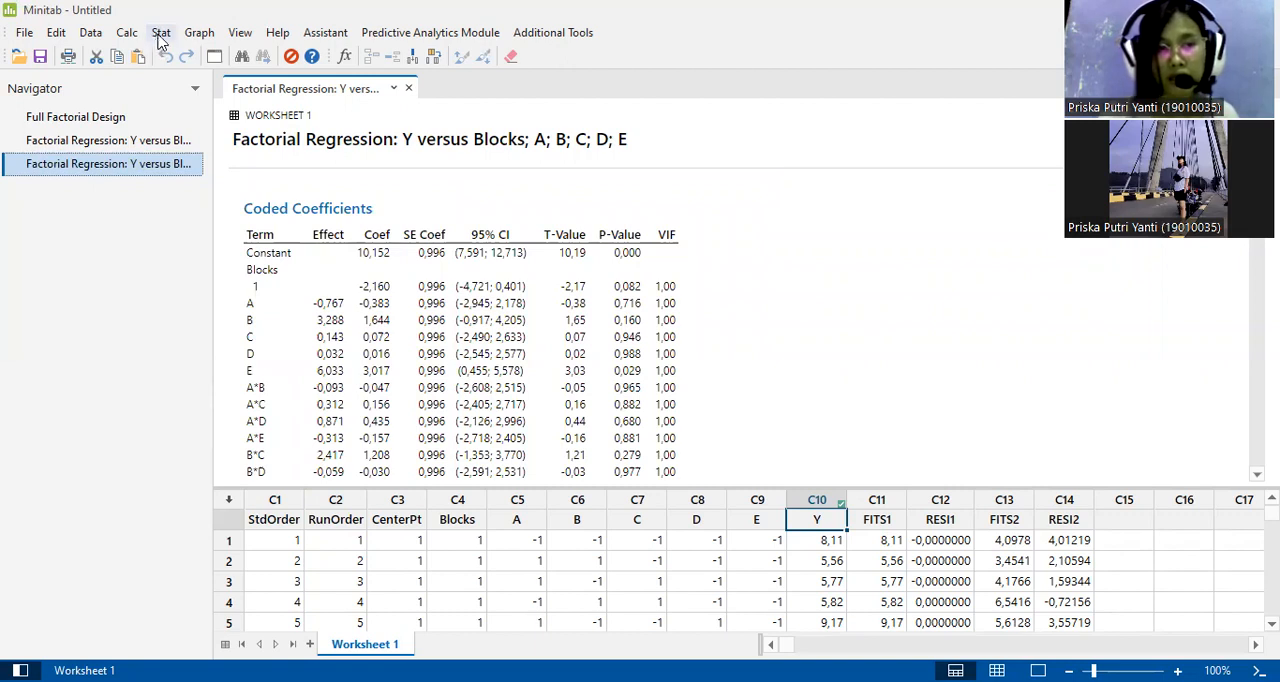
{"action": "left_click", "coordinate": [160, 34]}
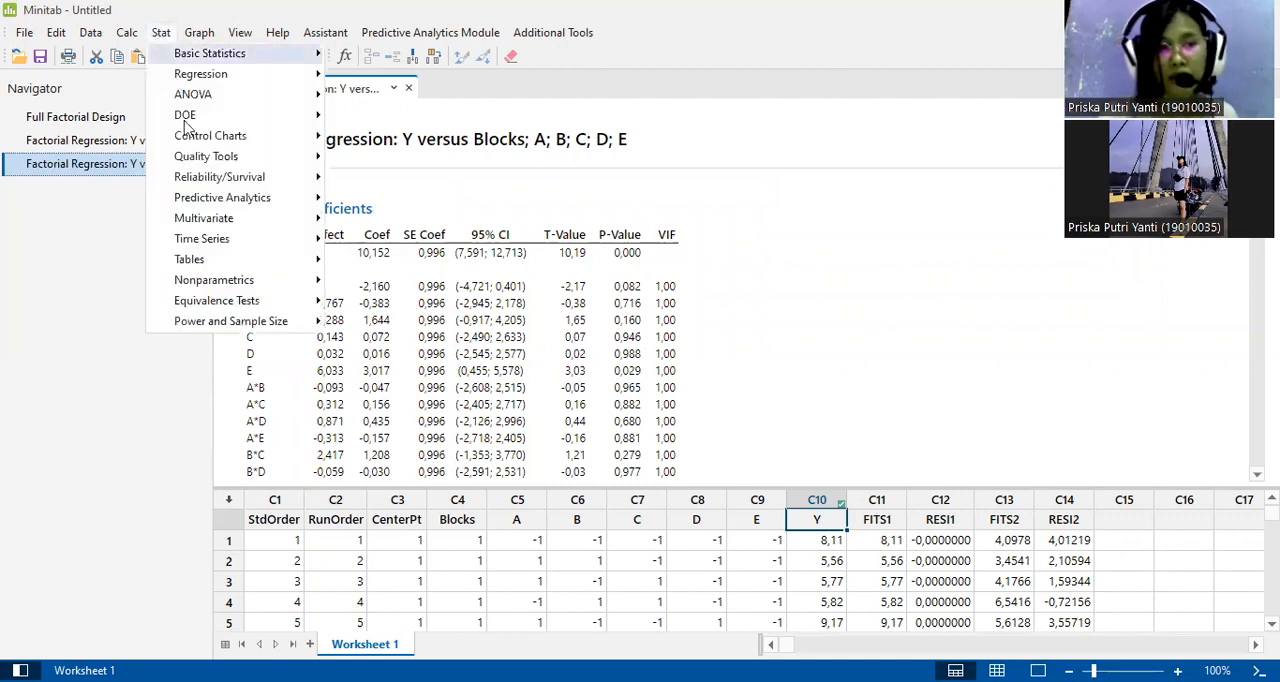
{"action": "mouse_move", "coordinate": [187, 121]}
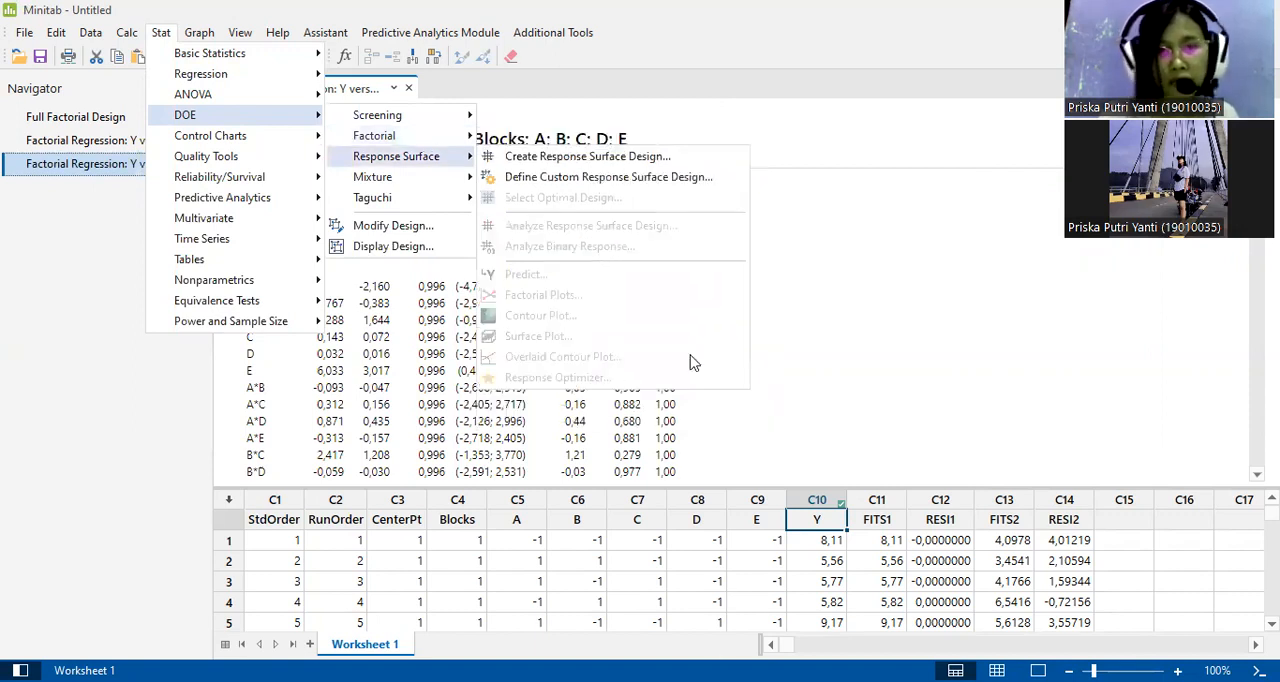
{"action": "mouse_move", "coordinate": [397, 140]}
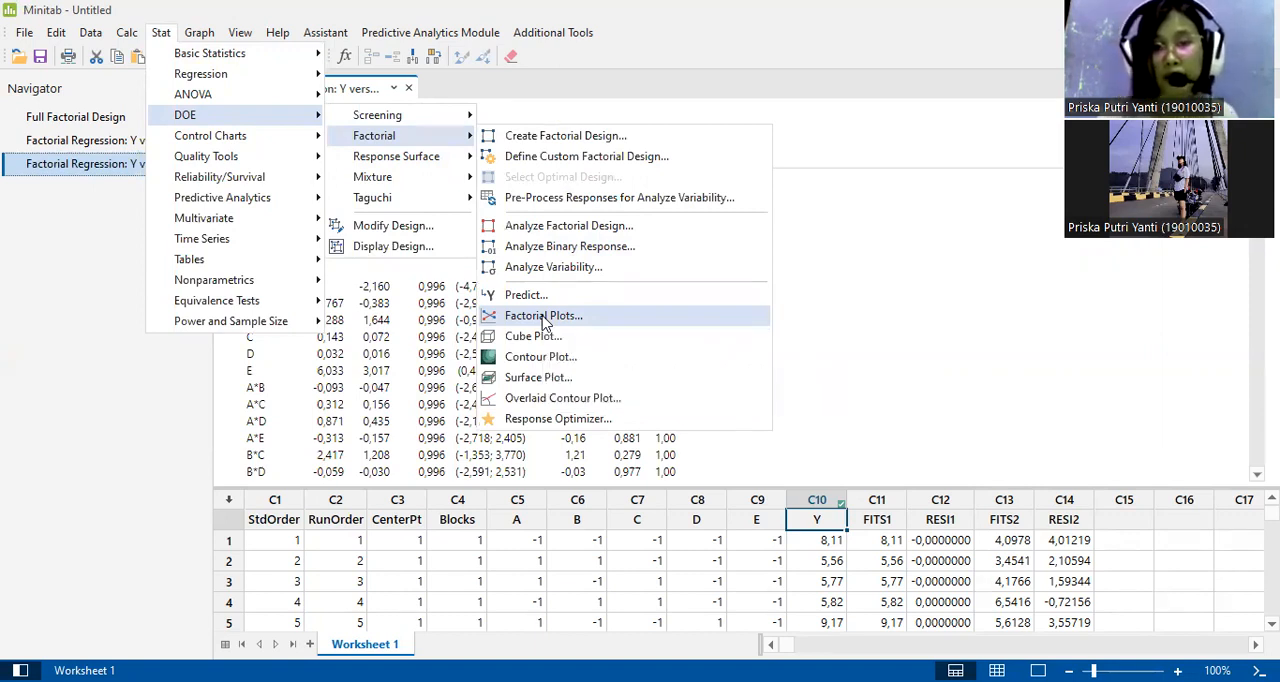
{"action": "left_click", "coordinate": [543, 318]}
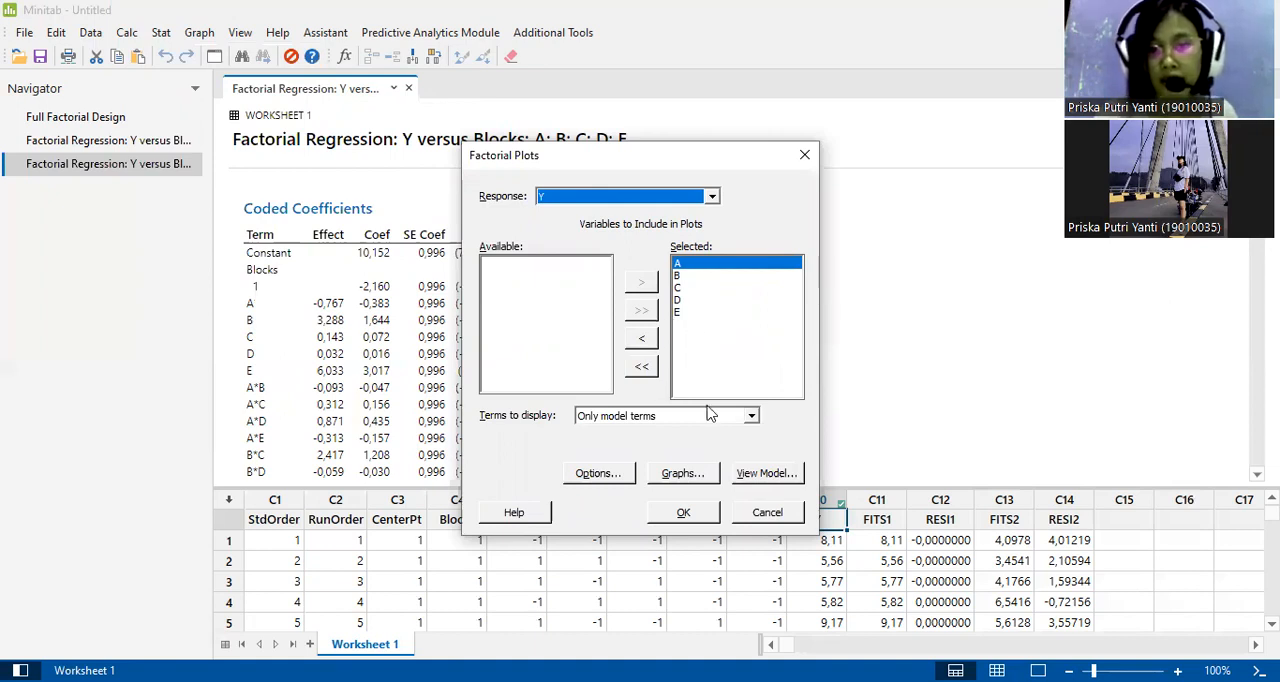
Leave the plot title blank and keep the main effects plot and the interaction plot with lower left matrix enabled.
{"action": "left_click", "coordinate": [609, 477]}
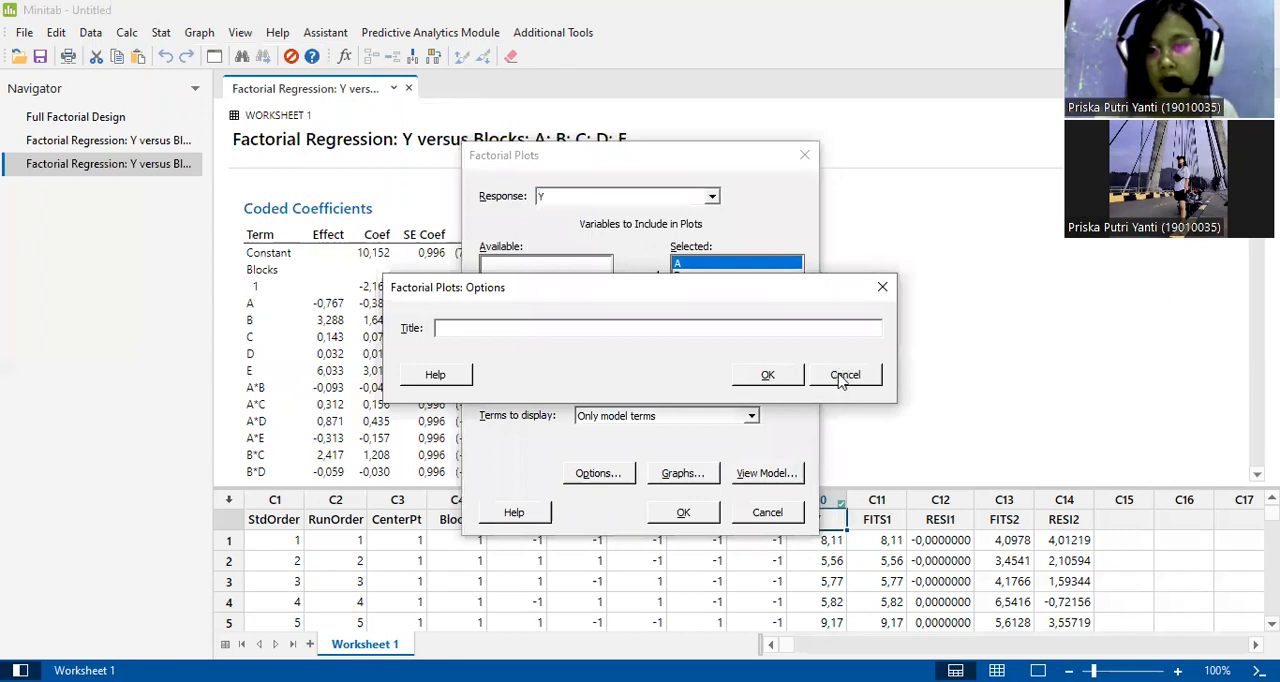
{"action": "left_click", "coordinate": [785, 380]}
{"action": "left_click", "coordinate": [686, 479]}
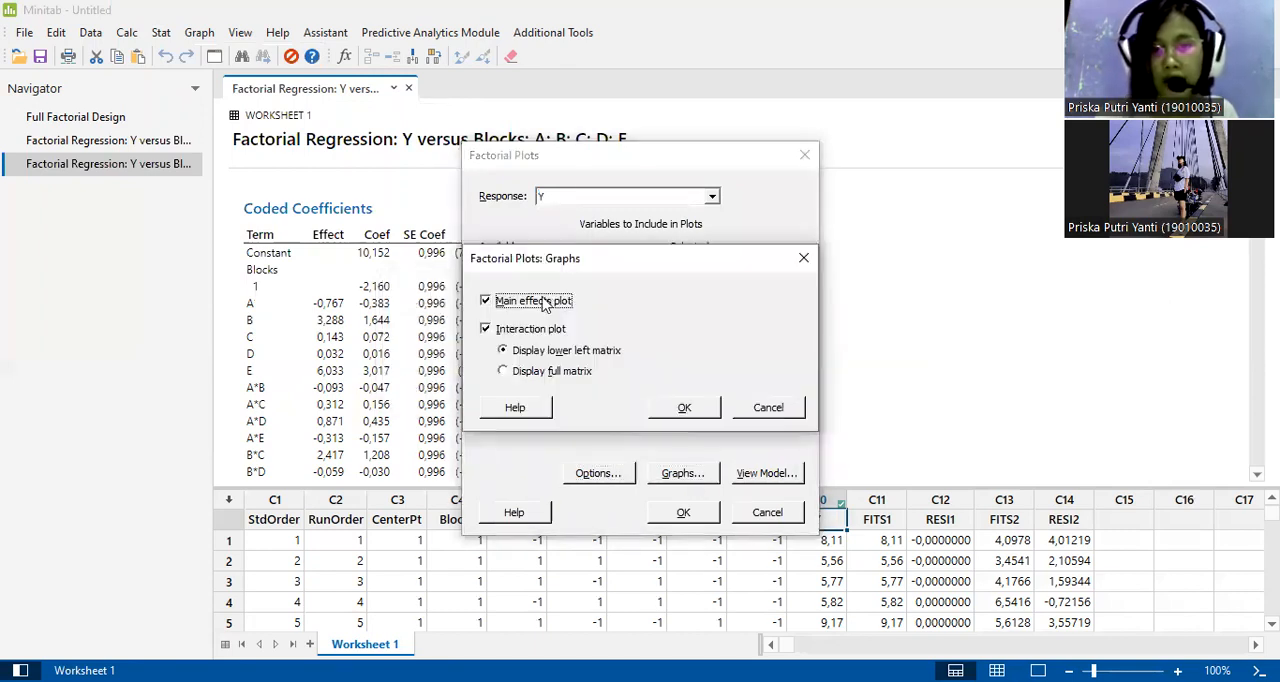
{"action": "left_click", "coordinate": [690, 408]}
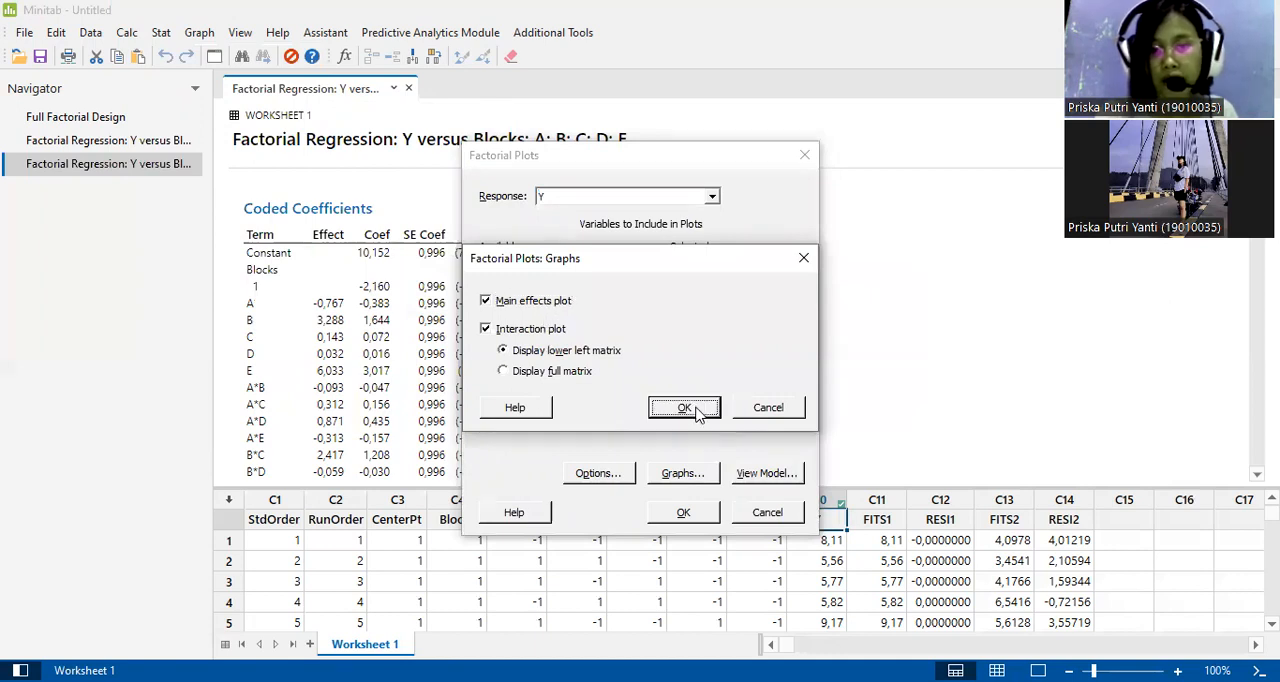
Check the model terms for response Y, and generate the factorial plots for factors A to E using only model terms.
{"action": "left_click", "coordinate": [748, 474]}
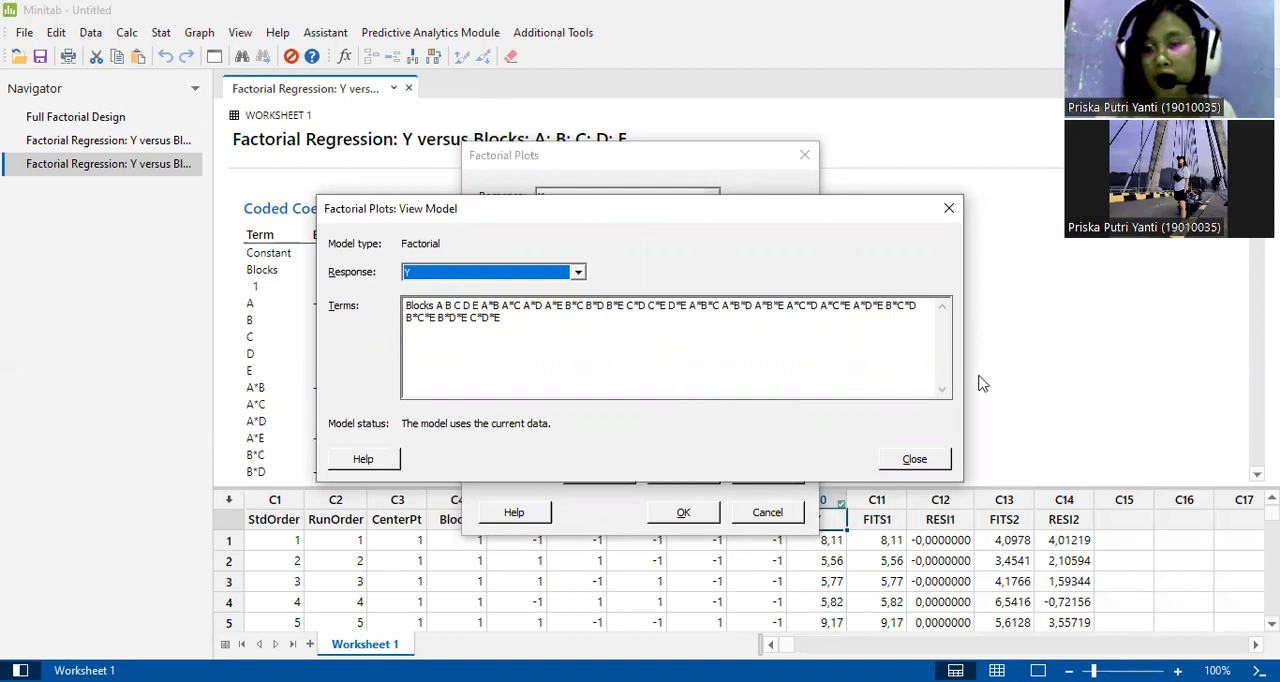
{"action": "left_click", "coordinate": [949, 210]}
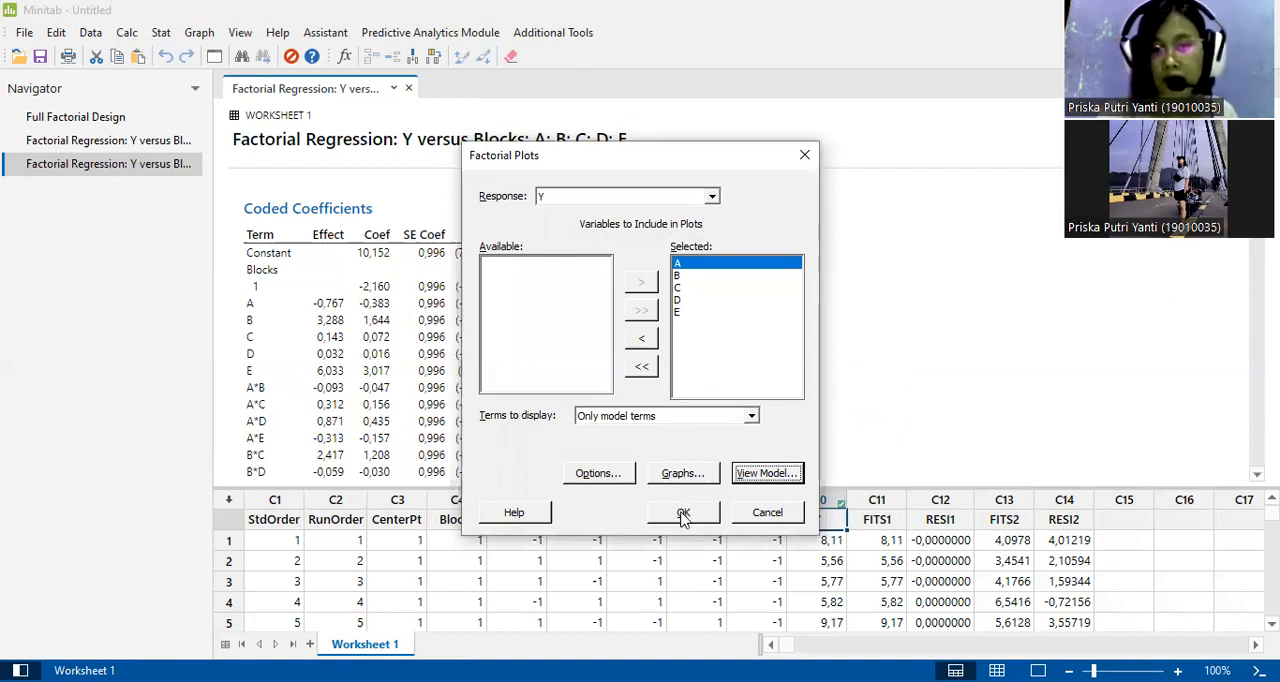
{"action": "left_click", "coordinate": [681, 513]}
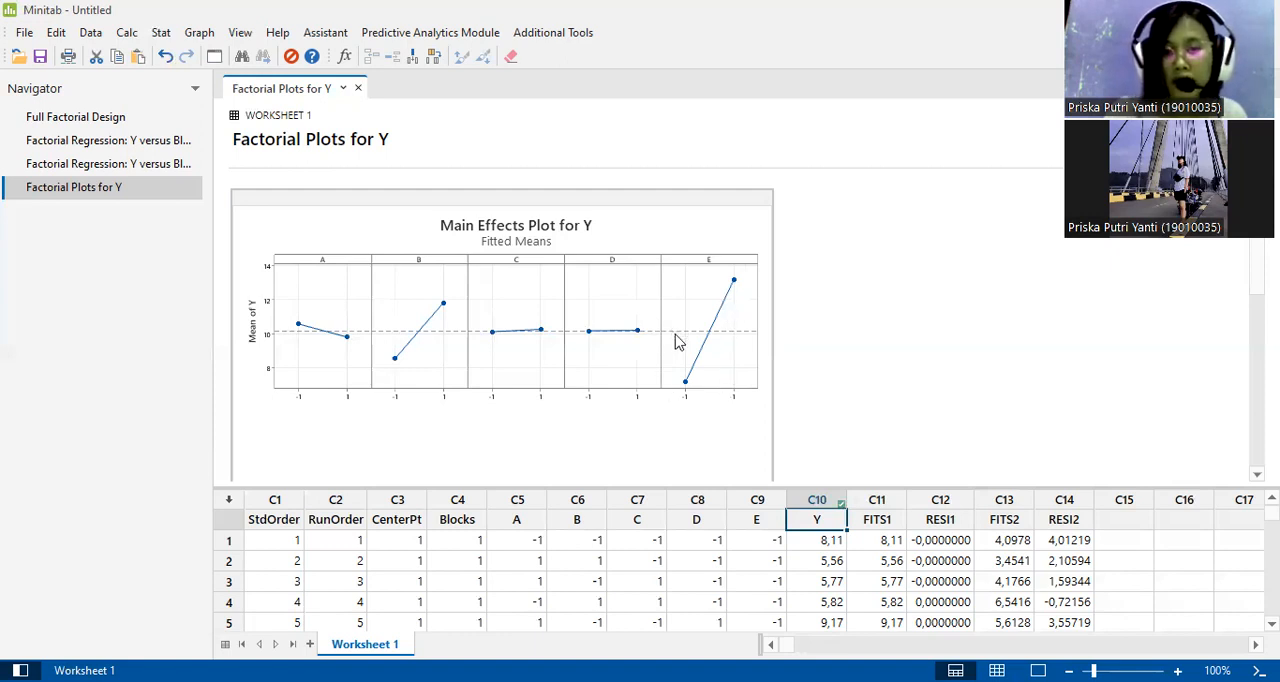
Examine the Interaction Plot for Y below the Main Effects Plot, covering the two-factor panels of A to E.
{"action": "scroll", "coordinate": [676, 342], "scroll_direction": "down", "scroll_amount": 3}
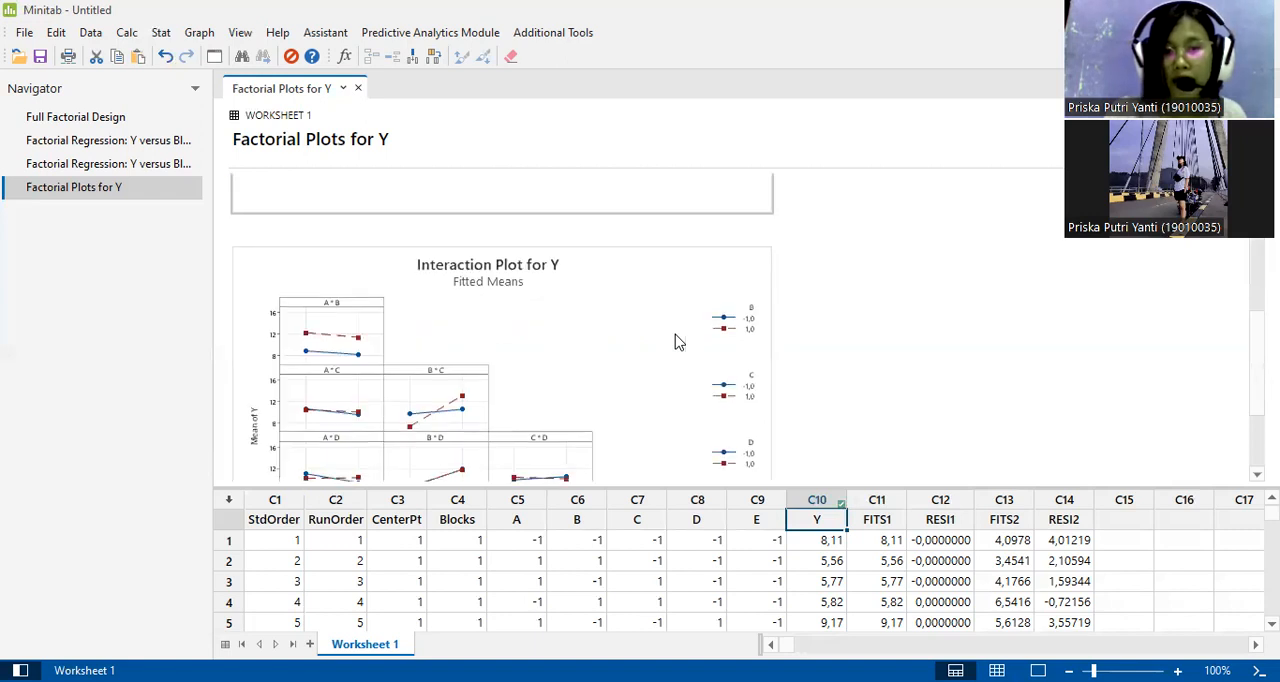
{"action": "scroll", "coordinate": [676, 342], "scroll_direction": "down", "scroll_amount": 1}
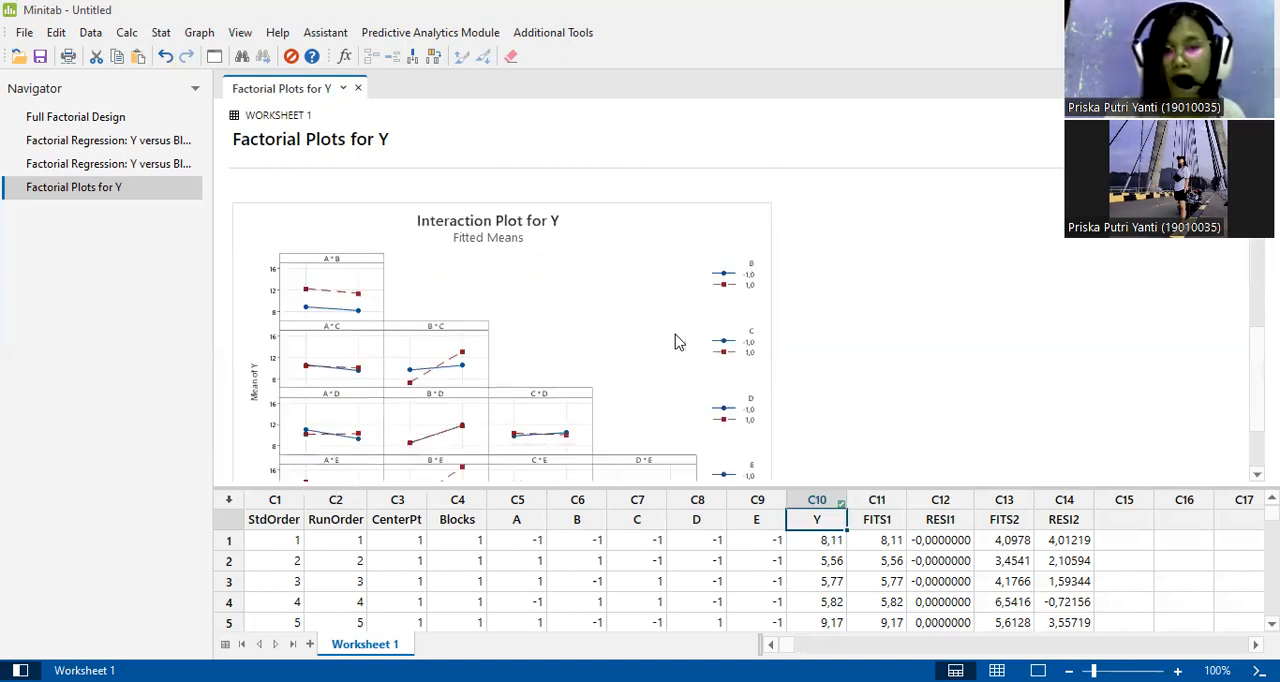
{"action": "scroll", "coordinate": [676, 342], "scroll_direction": "down", "scroll_amount": 1}
{"action": "scroll", "coordinate": [676, 342], "scroll_direction": "down", "scroll_amount": 1}
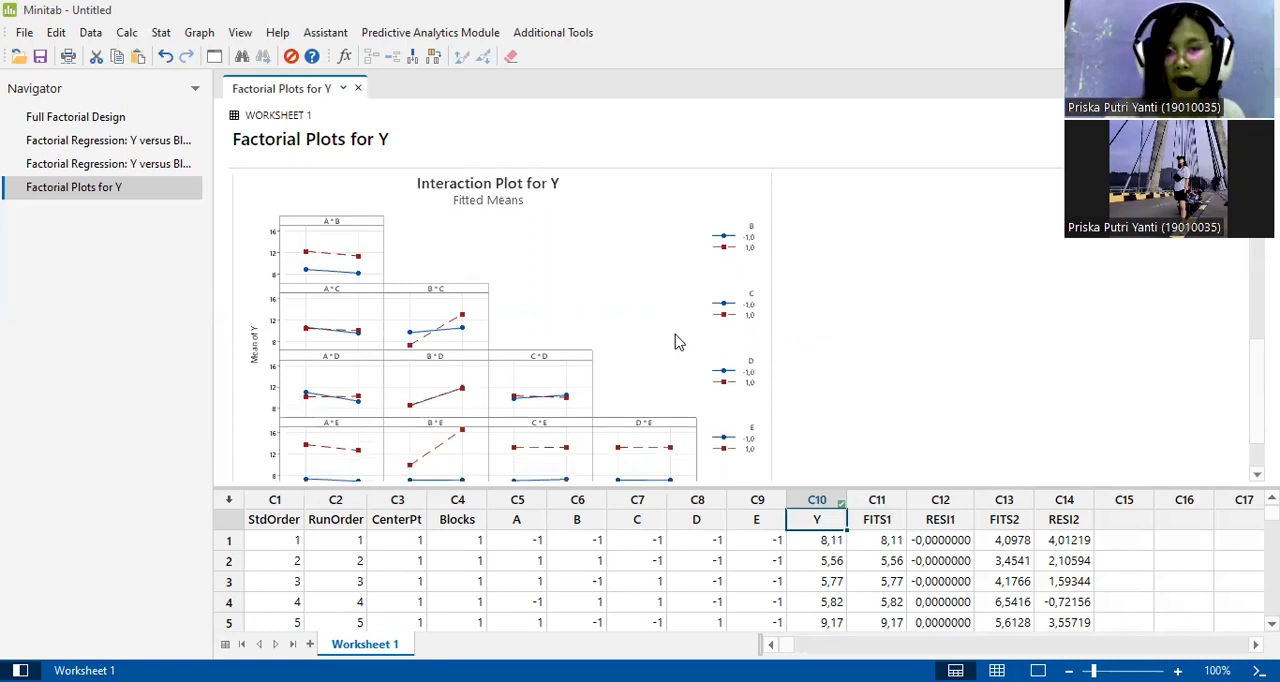
{"action": "scroll", "coordinate": [676, 342], "scroll_direction": "up", "scroll_amount": 1}
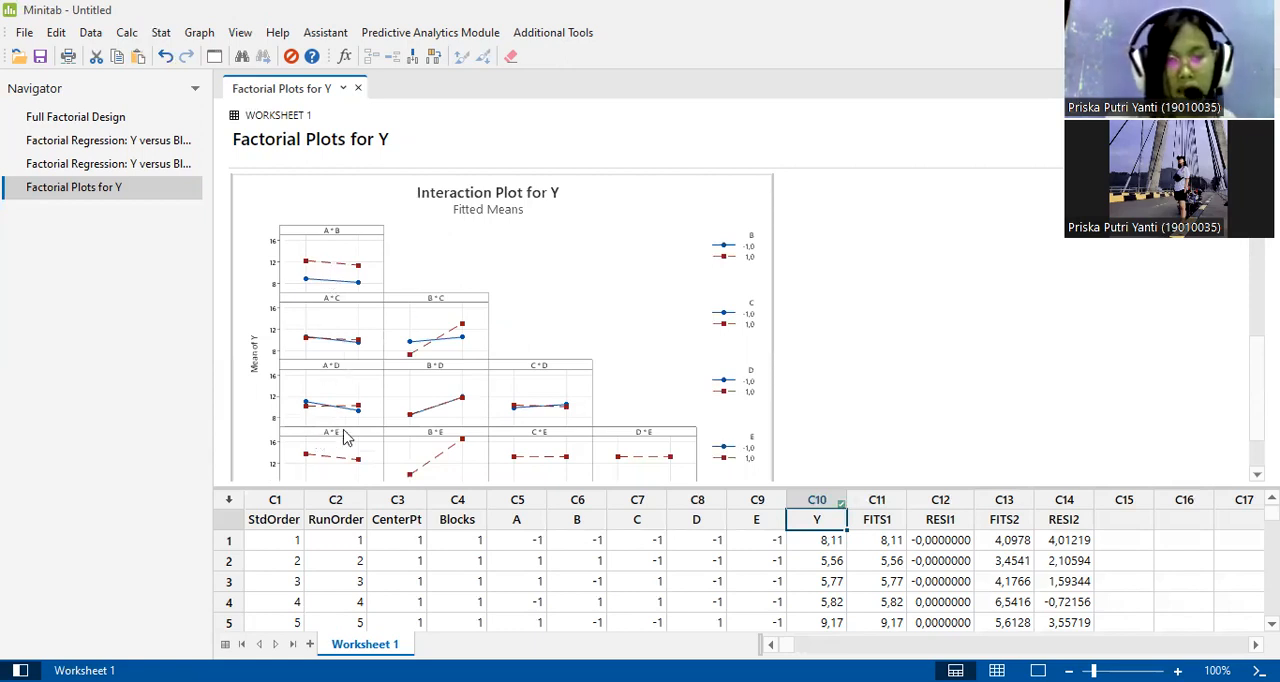
{"action": "scroll", "coordinate": [343, 436], "scroll_direction": "down", "scroll_amount": 3}
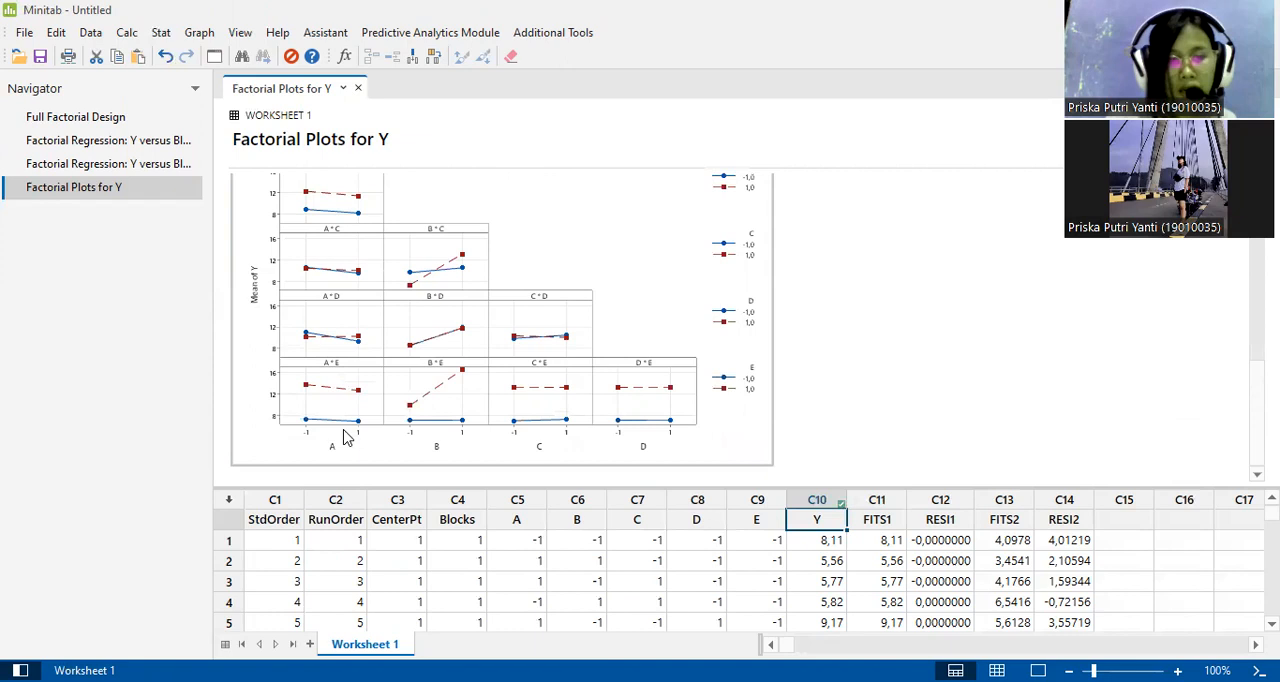
{"action": "scroll", "coordinate": [460, 350], "scroll_direction": "up", "scroll_amount": 3}
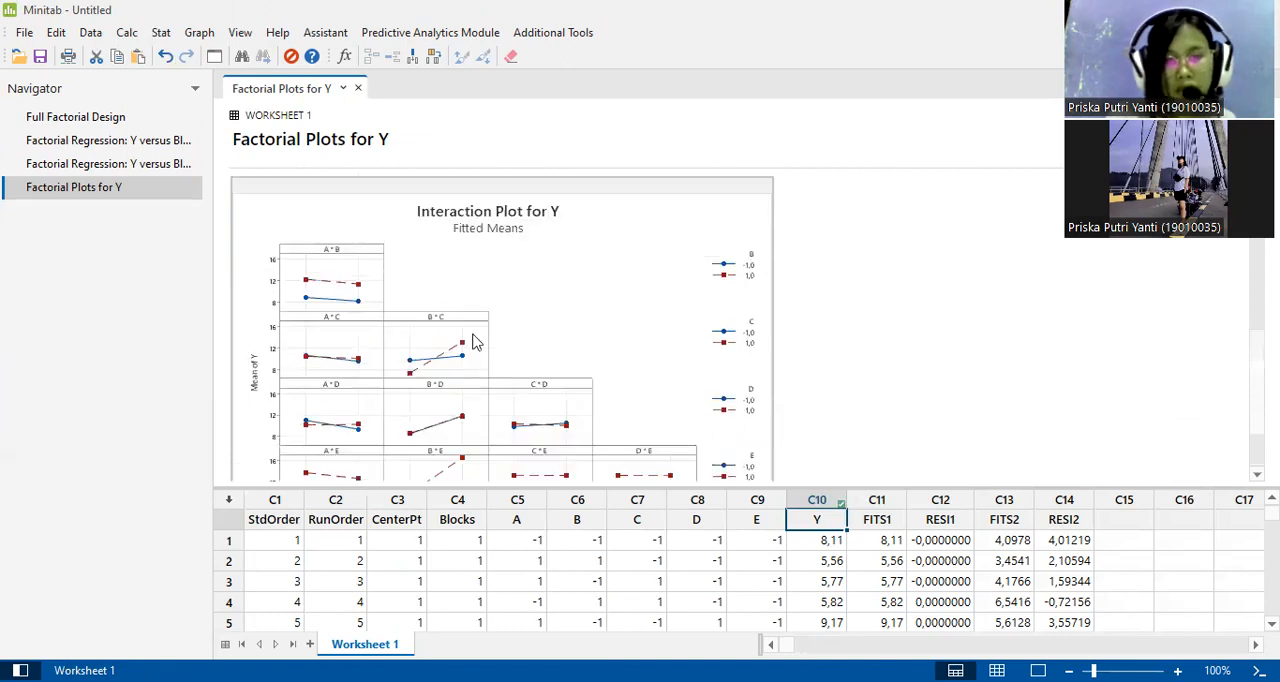
{"action": "scroll", "coordinate": [460, 368], "scroll_direction": "down", "scroll_amount": 3}
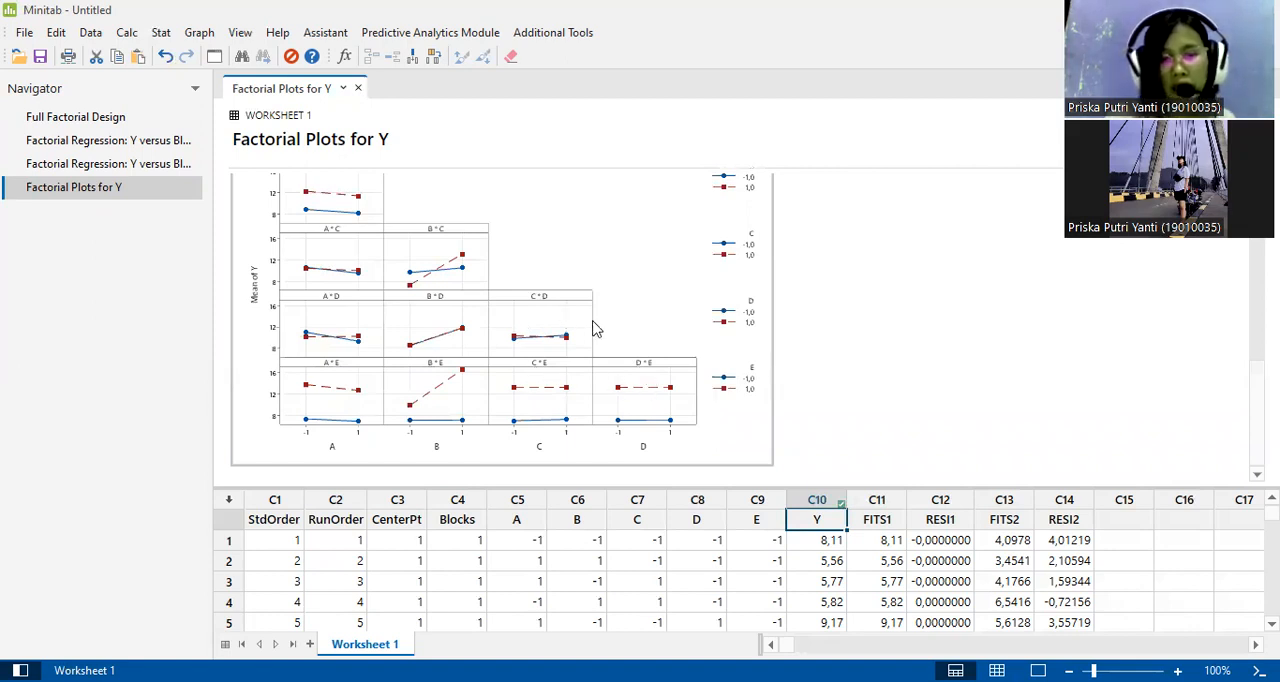
{"action": "scroll", "coordinate": [593, 328], "scroll_direction": "up", "scroll_amount": 3}
{"action": "scroll", "coordinate": [1034, 374], "scroll_direction": "up", "scroll_amount": 1}
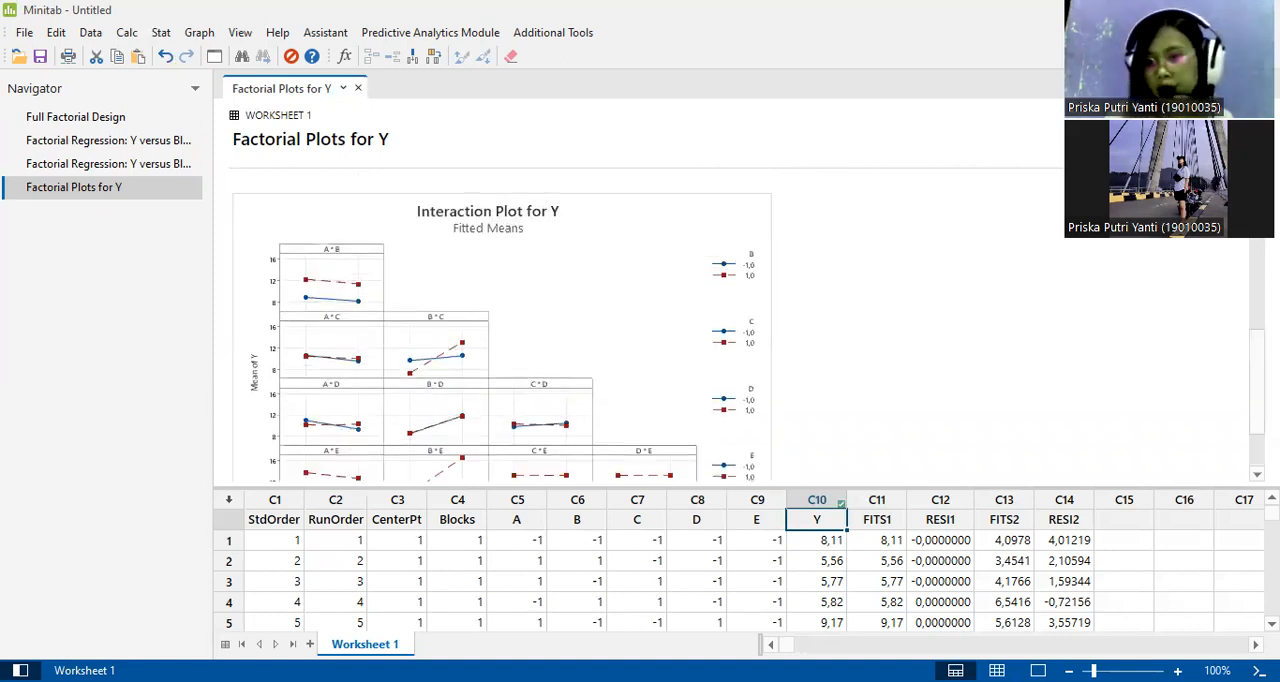
{"action": "scroll", "coordinate": [1034, 374], "scroll_direction": "down", "scroll_amount": 1}
{"action": "scroll", "coordinate": [749, 324], "scroll_direction": "down", "scroll_amount": 1}
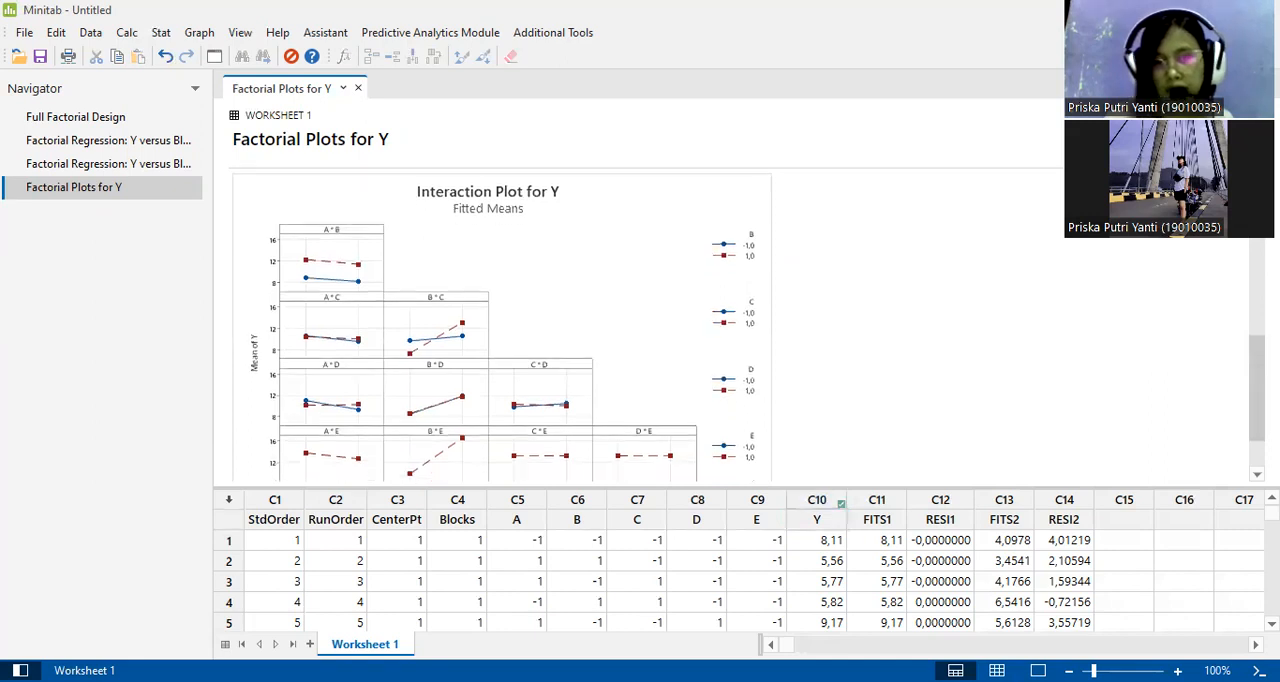
{"action": "scroll", "coordinate": [751, 327], "scroll_direction": "down", "scroll_amount": 2}
{"action": "scroll", "coordinate": [960, 346], "scroll_direction": "down", "scroll_amount": 2}
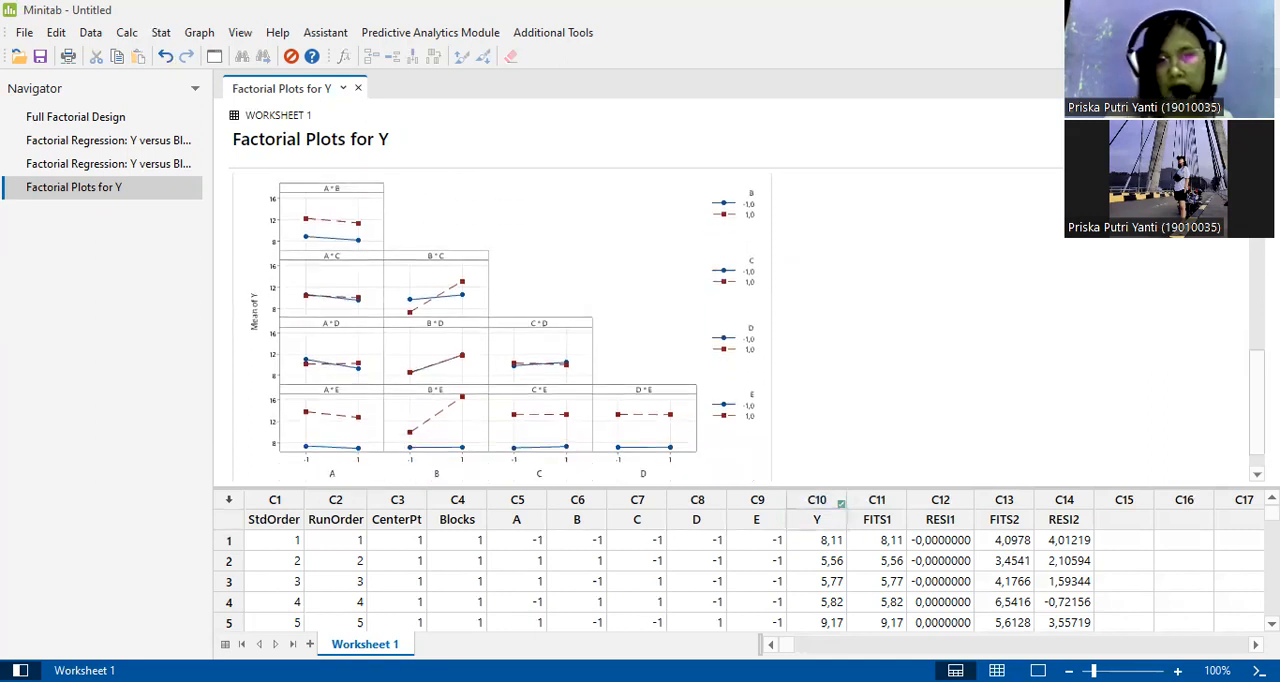
Select the Interaction Plot and compare the low-level and high-level lines in each panel from A*B to D*E.
{"action": "left_click", "coordinate": [343, 190]}
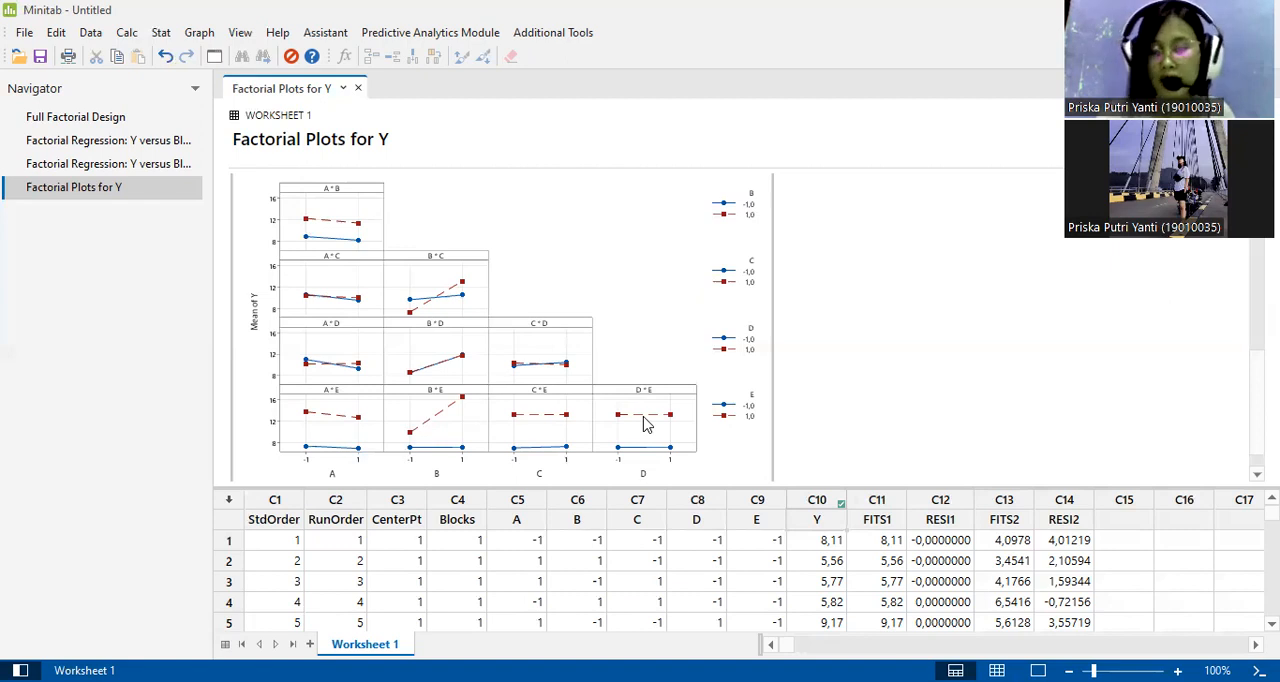
{"action": "scroll", "coordinate": [570, 370], "scroll_direction": "down", "scroll_amount": 1}
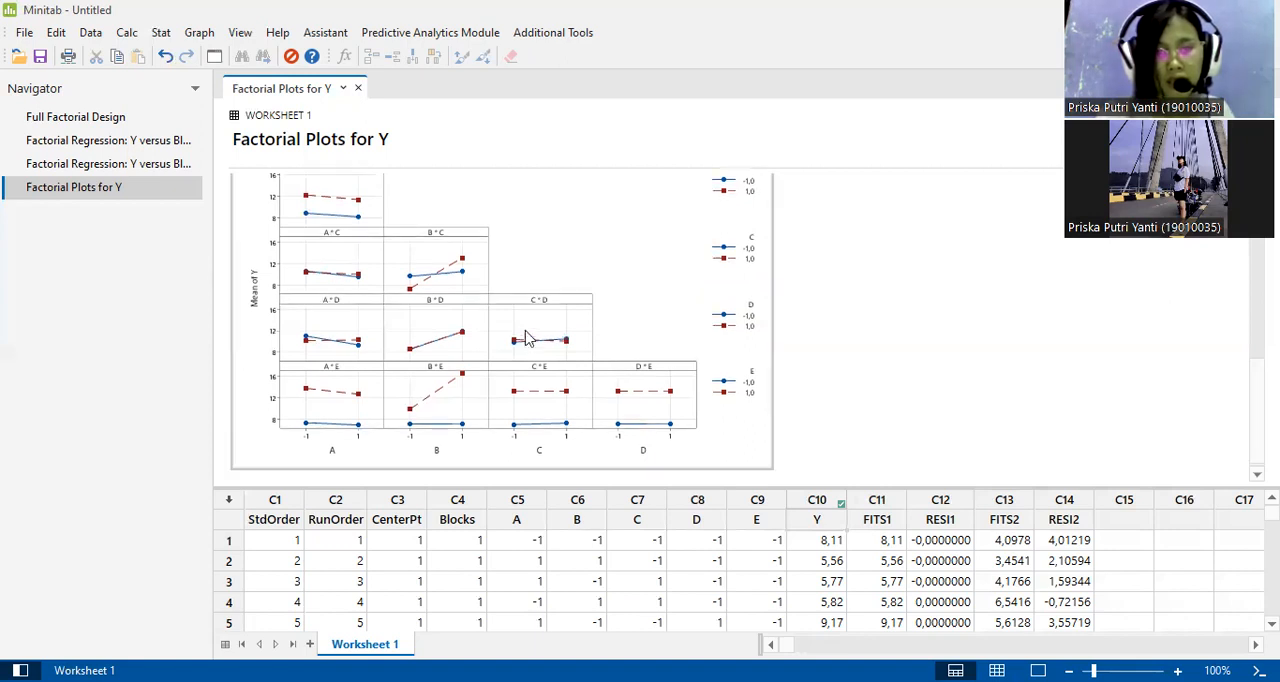
{"action": "scroll", "coordinate": [528, 338], "scroll_direction": "up", "scroll_amount": 3}
{"action": "scroll", "coordinate": [528, 338], "scroll_direction": "down", "scroll_amount": 3}
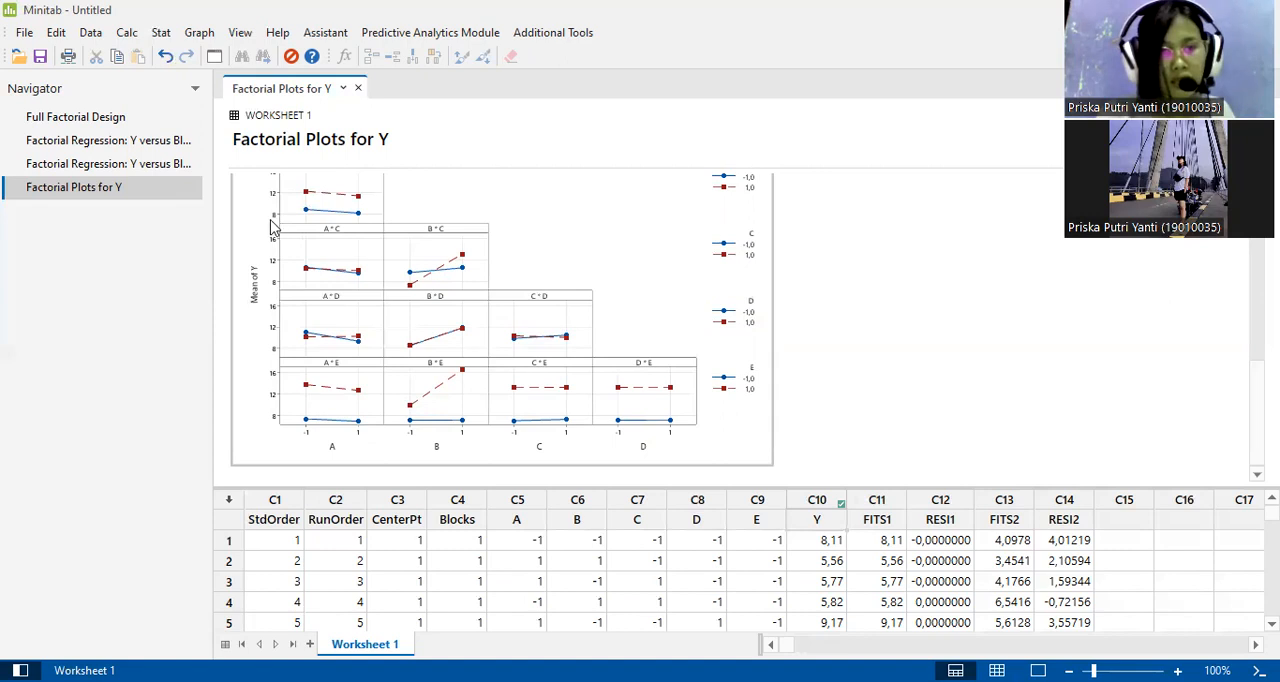
{"action": "scroll", "coordinate": [355, 258], "scroll_direction": "up", "scroll_amount": 7}
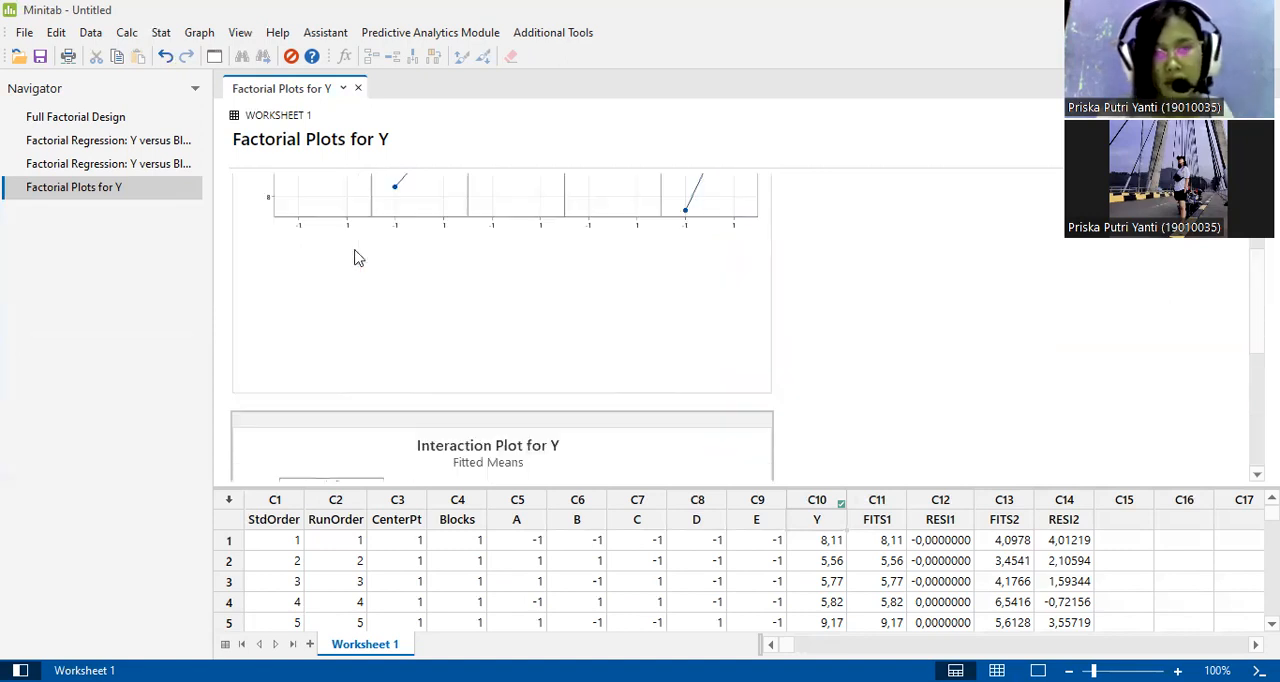
{"action": "scroll", "coordinate": [355, 258], "scroll_direction": "down", "scroll_amount": 7}
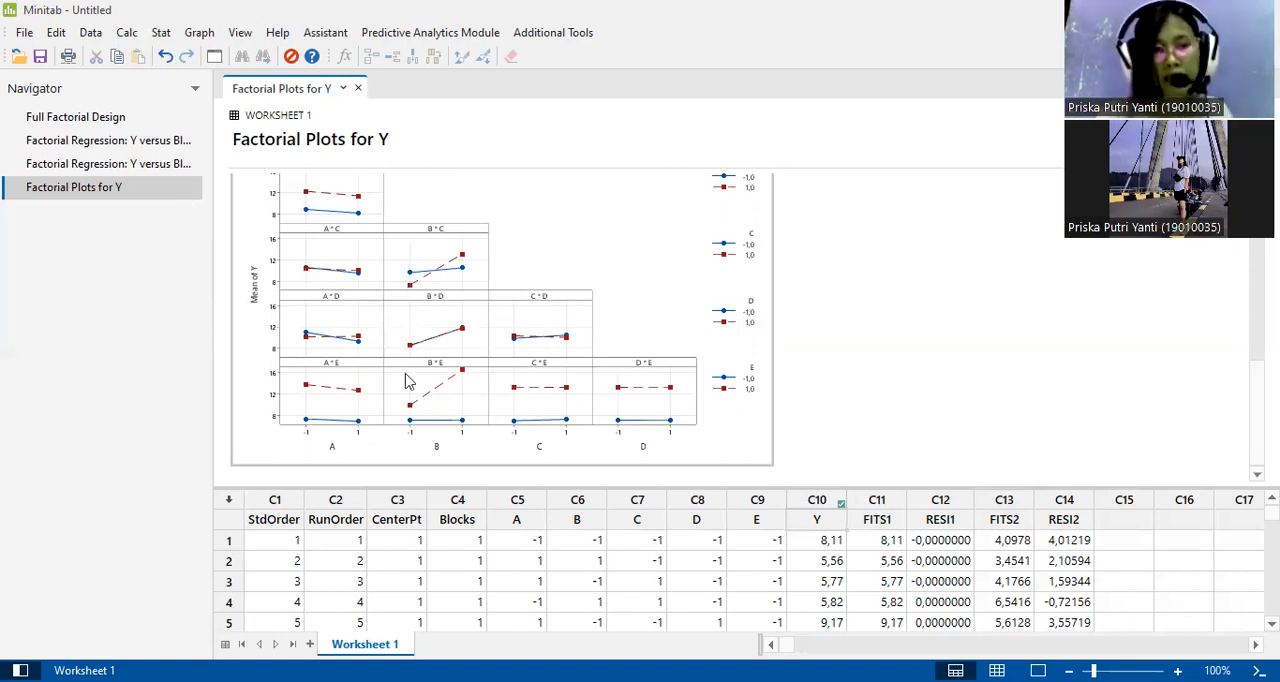
Return to the second Factorial Regression output and review the P-Values of the terms in the Coded Coefficients table.
{"action": "left_click", "coordinate": [165, 165]}
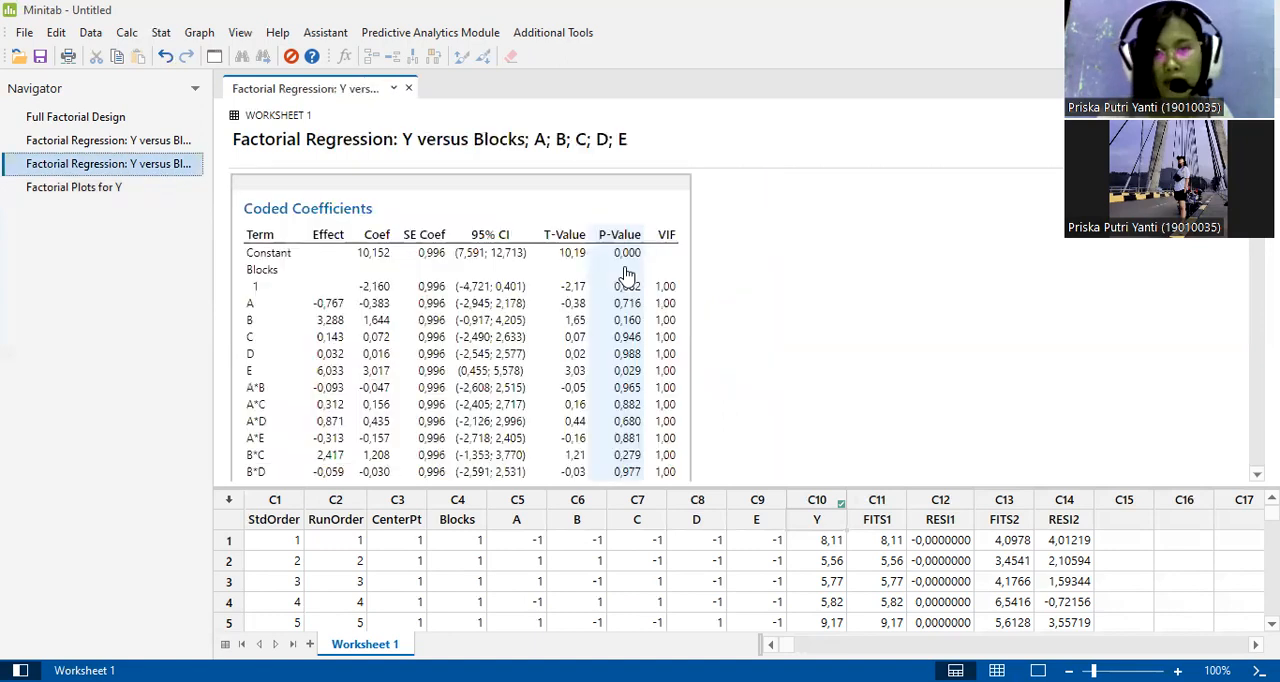
{"action": "scroll", "coordinate": [705, 393], "scroll_direction": "down", "scroll_amount": 2}
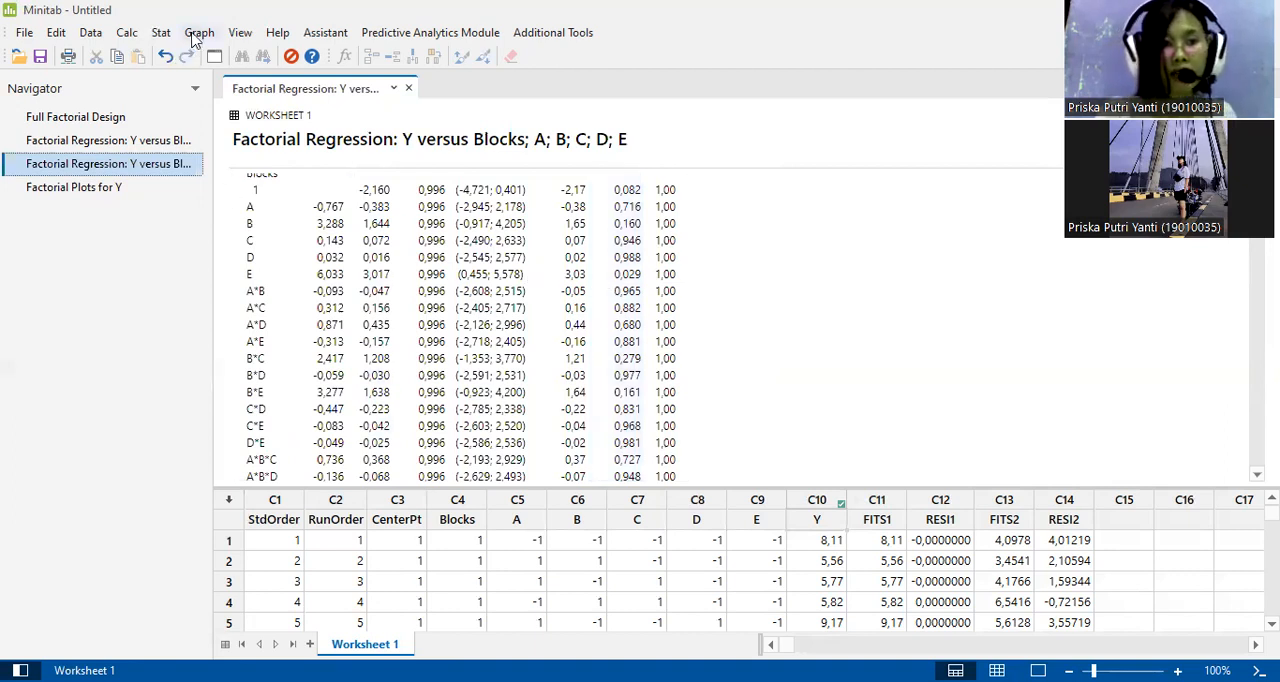
{"action": "left_click", "coordinate": [161, 33]}
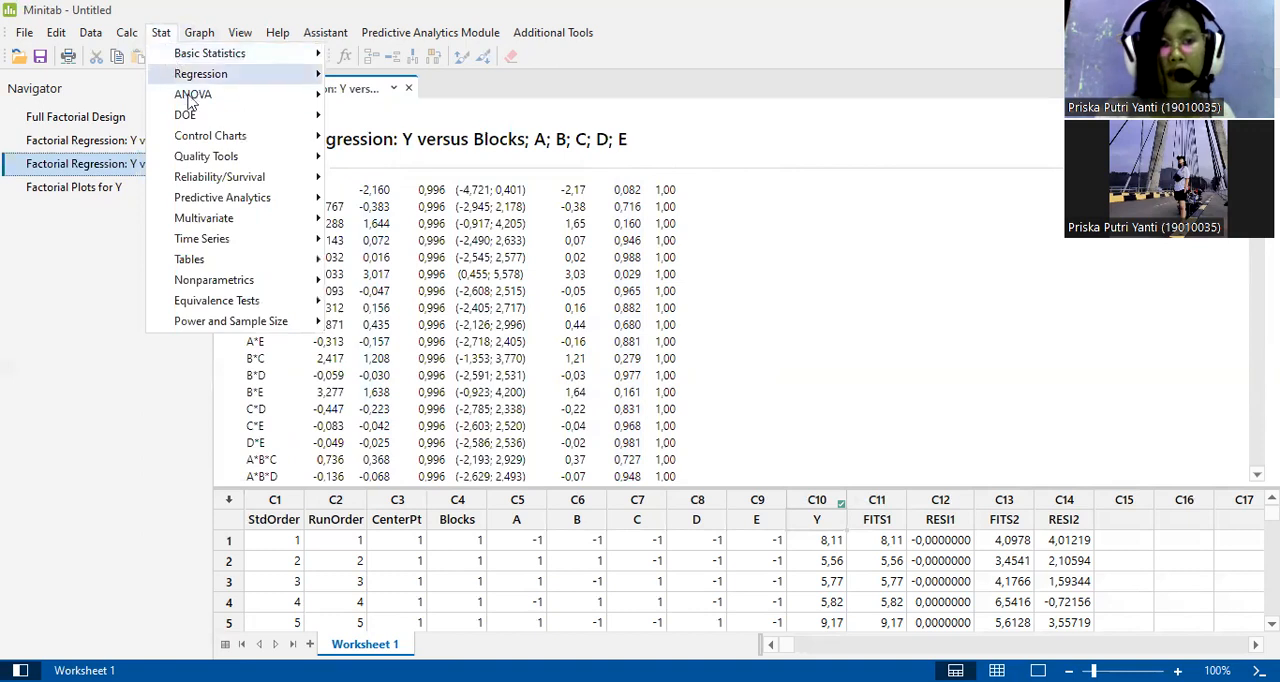
{"action": "mouse_move", "coordinate": [196, 117]}
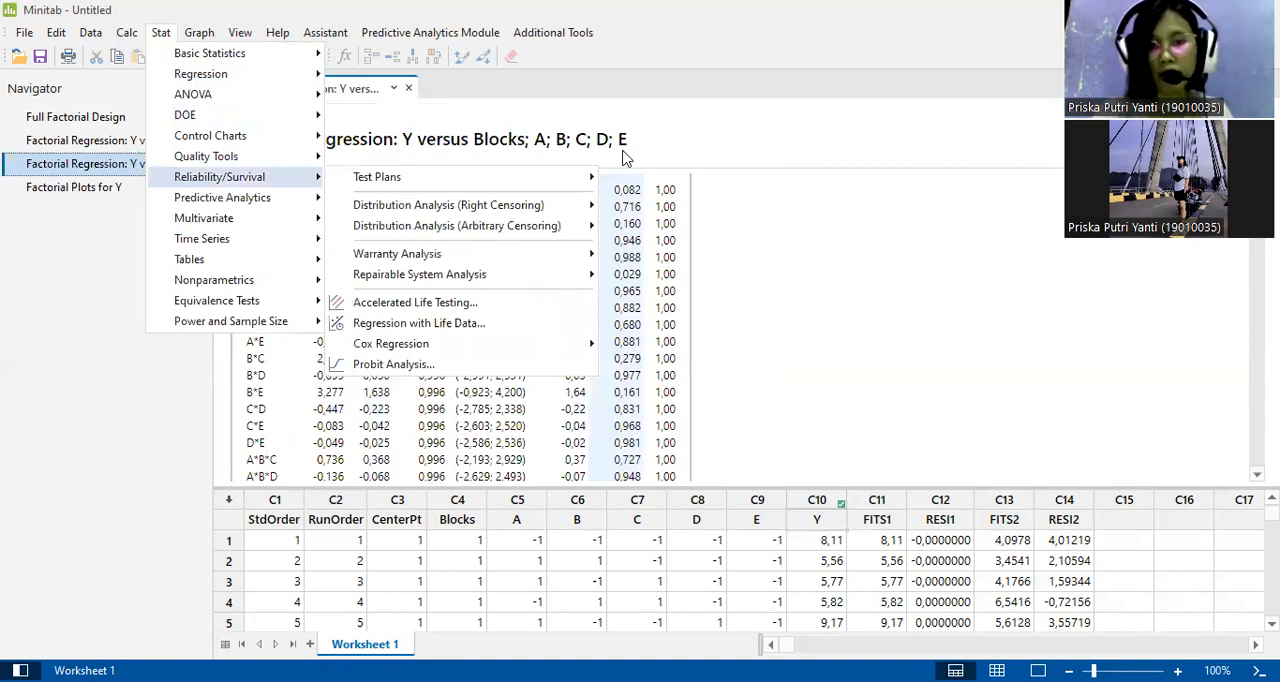
{"action": "left_click", "coordinate": [1090, 642]}
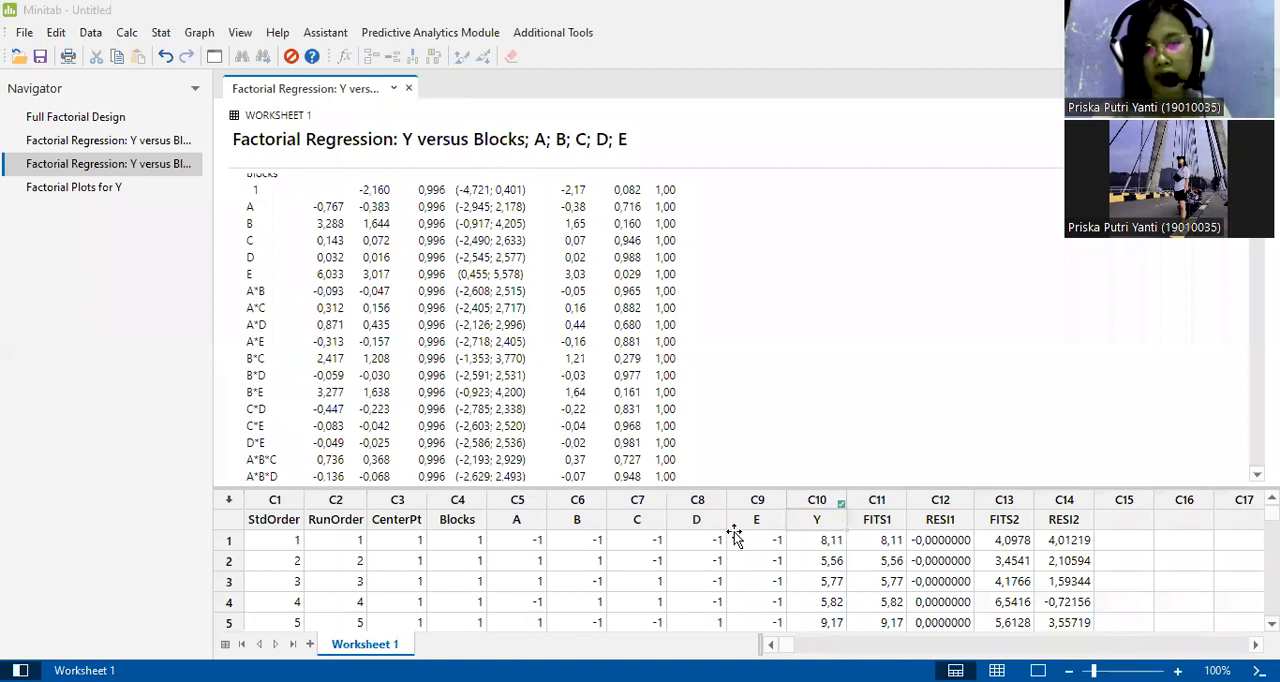
Switch to the PowerPoint presentation to view the "...Minitab Soal 4" slide on the blocked design's Analysis of Variance.
{"action": "key", "text": "alt+Tab"}
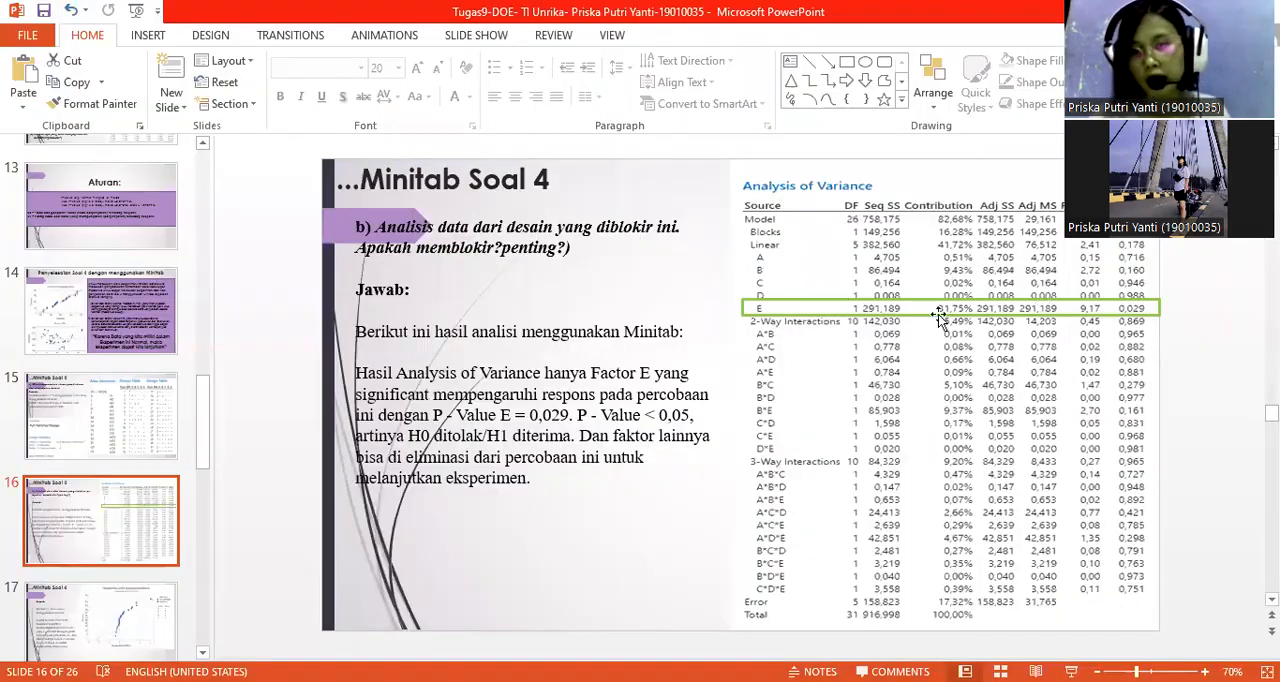
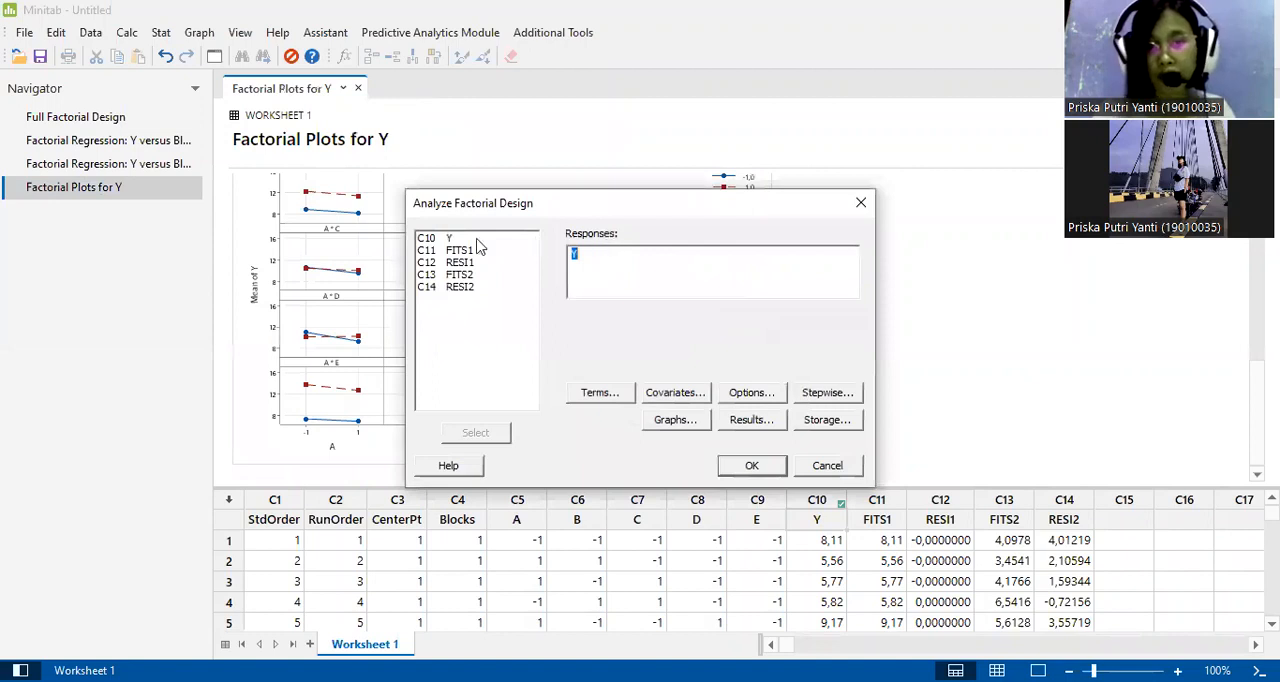
Reduce the factorial model for Y to the single term E, clearing all other terms and keeping blocks in the model.
{"action": "left_click", "coordinate": [607, 397]}
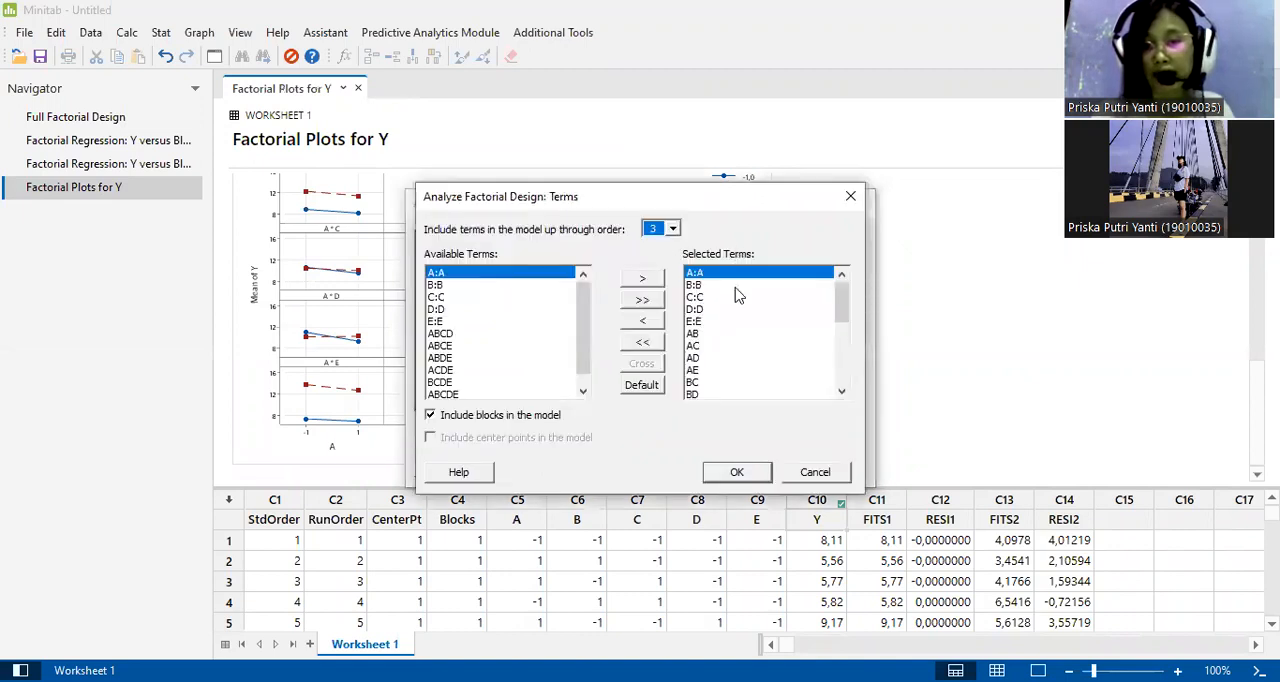
{"action": "left_click", "coordinate": [645, 343]}
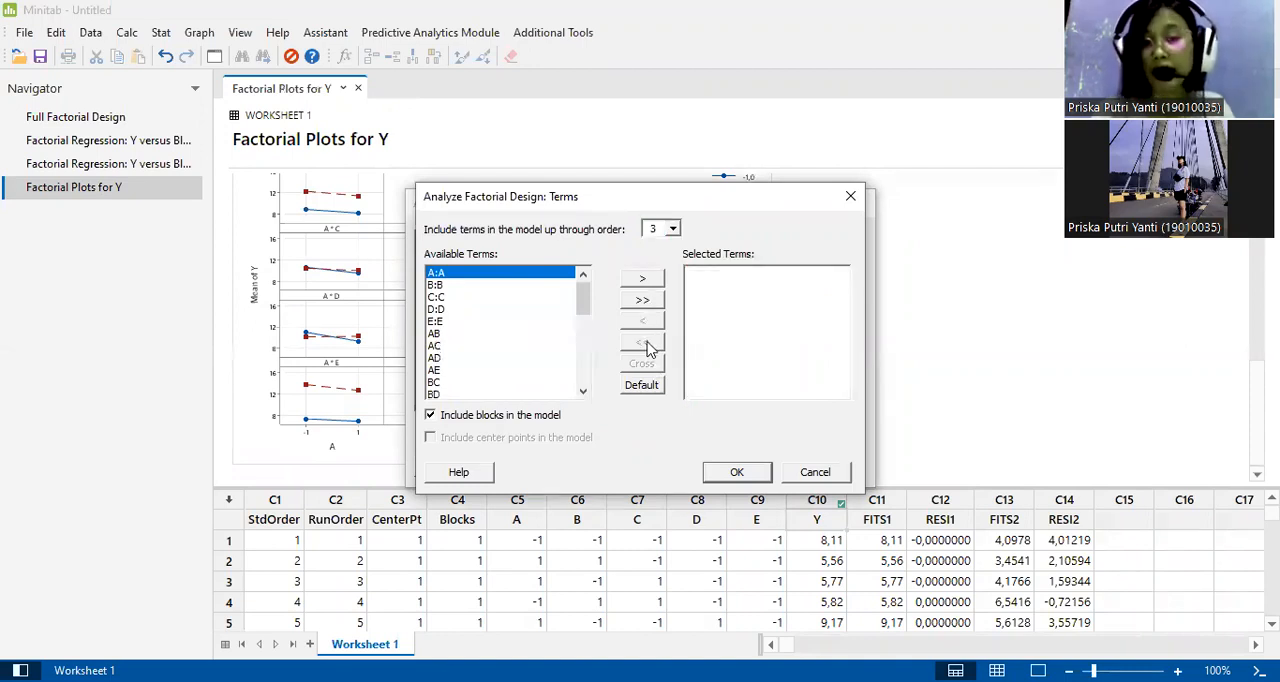
{"action": "double_click", "coordinate": [437, 321]}
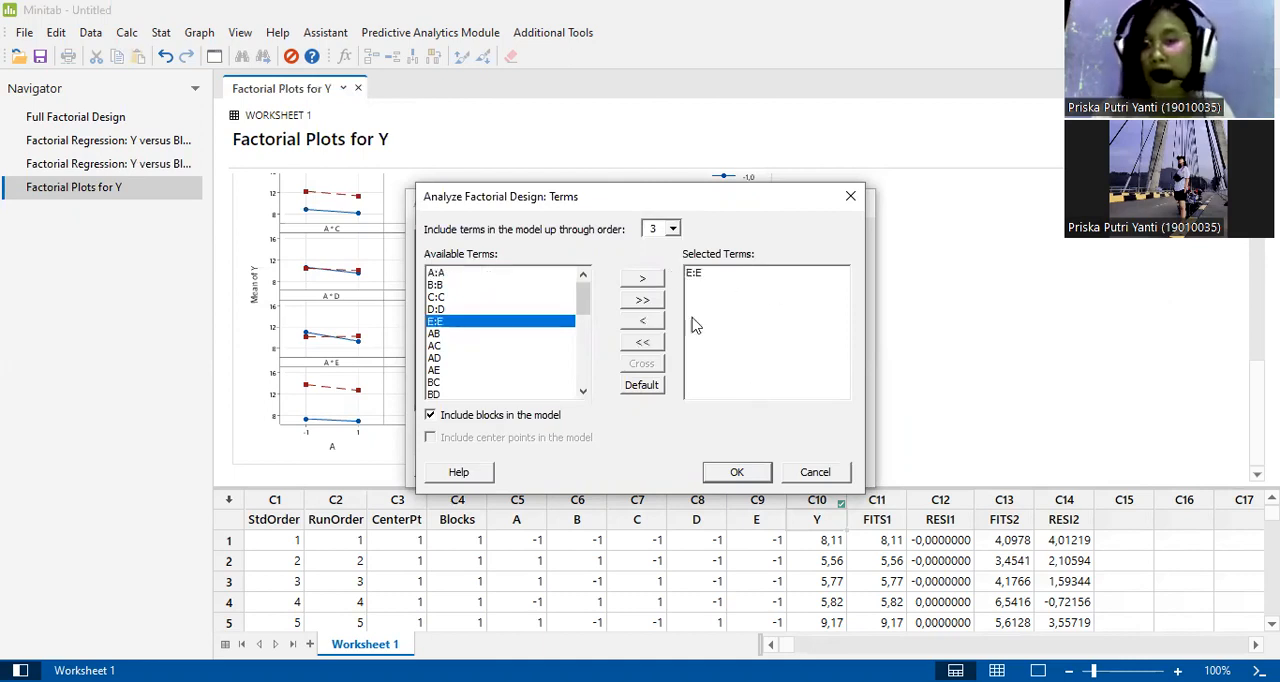
{"action": "left_click", "coordinate": [743, 475]}
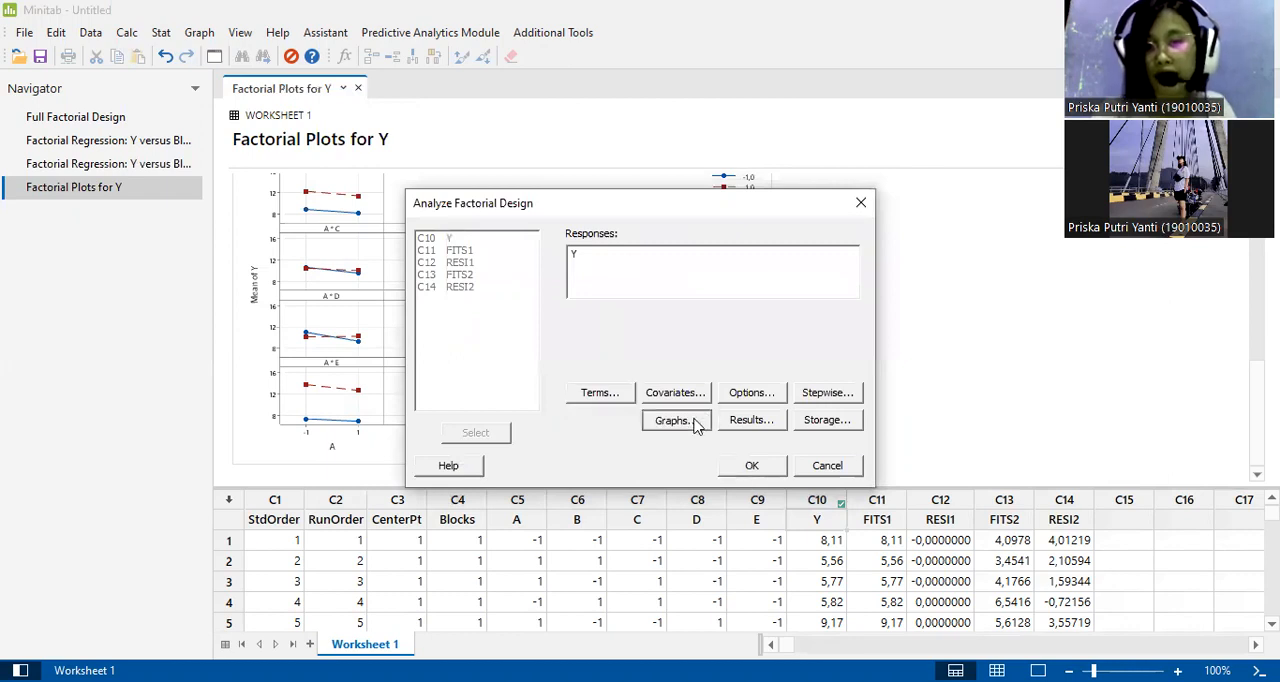
Run the analysis with Pareto, Normal and four-in-one residual plots, expanded tables, and stored fits and residuals.
{"action": "left_click", "coordinate": [672, 420]}
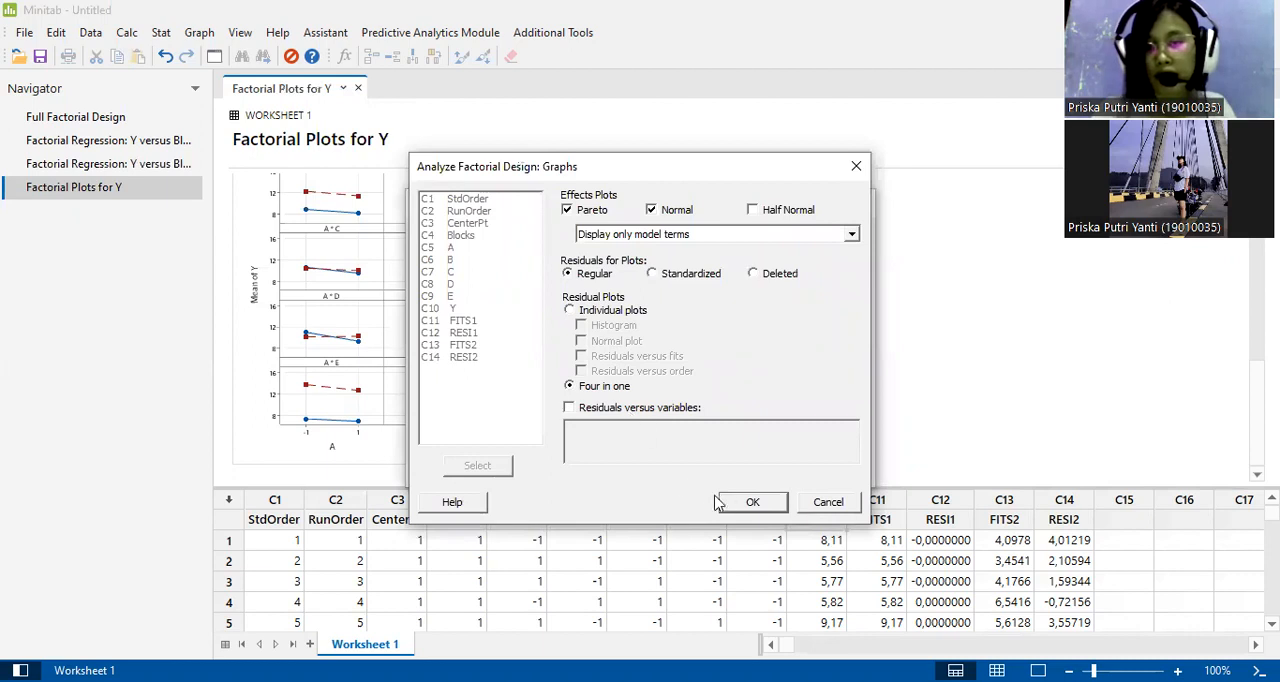
{"action": "left_click", "coordinate": [746, 506]}
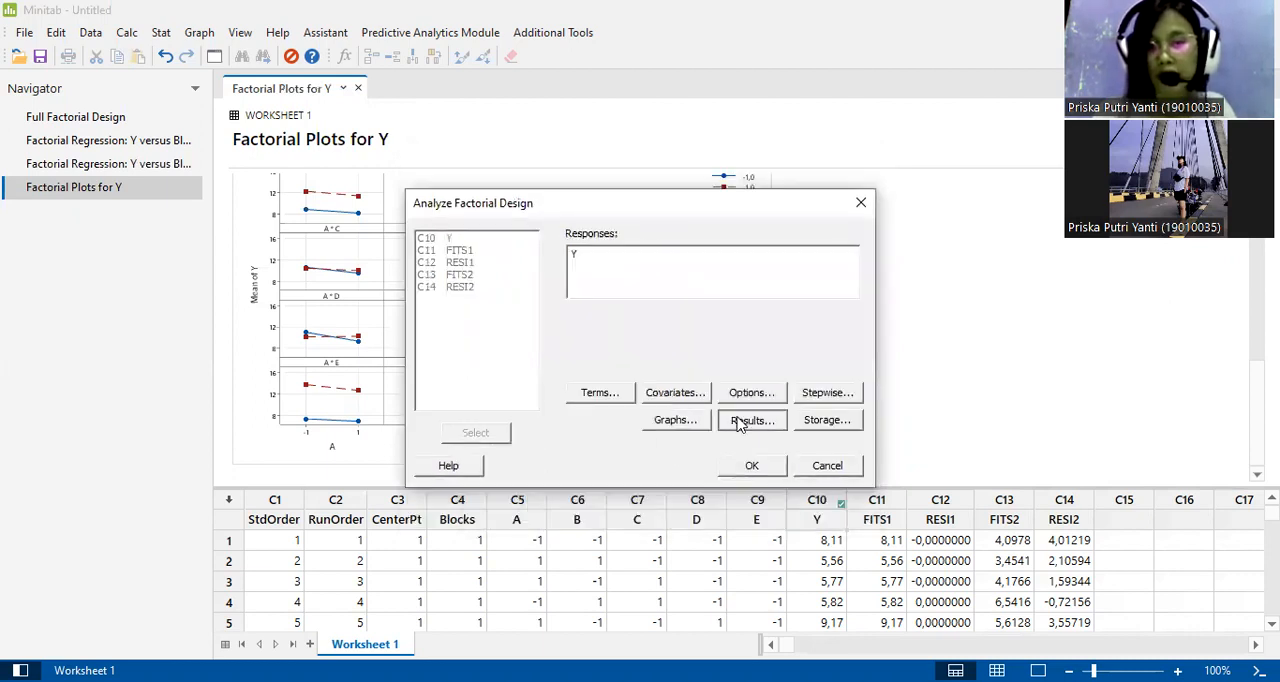
{"action": "left_click", "coordinate": [740, 422]}
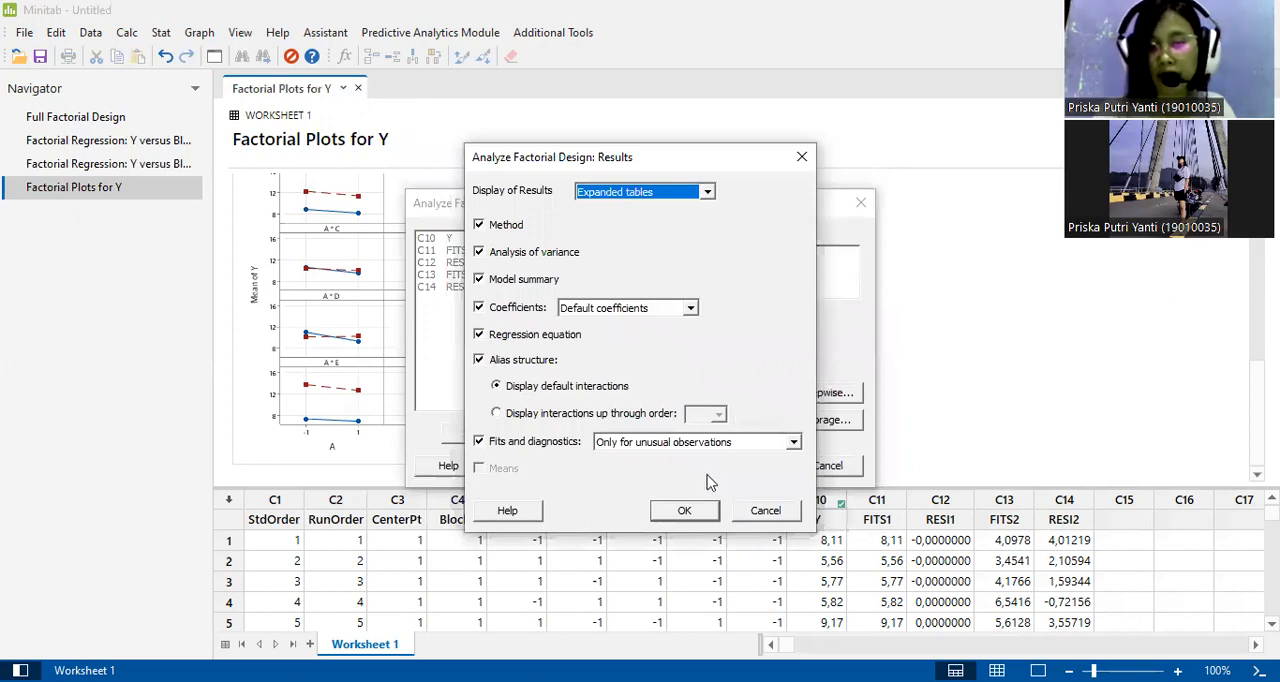
{"action": "left_click", "coordinate": [705, 512]}
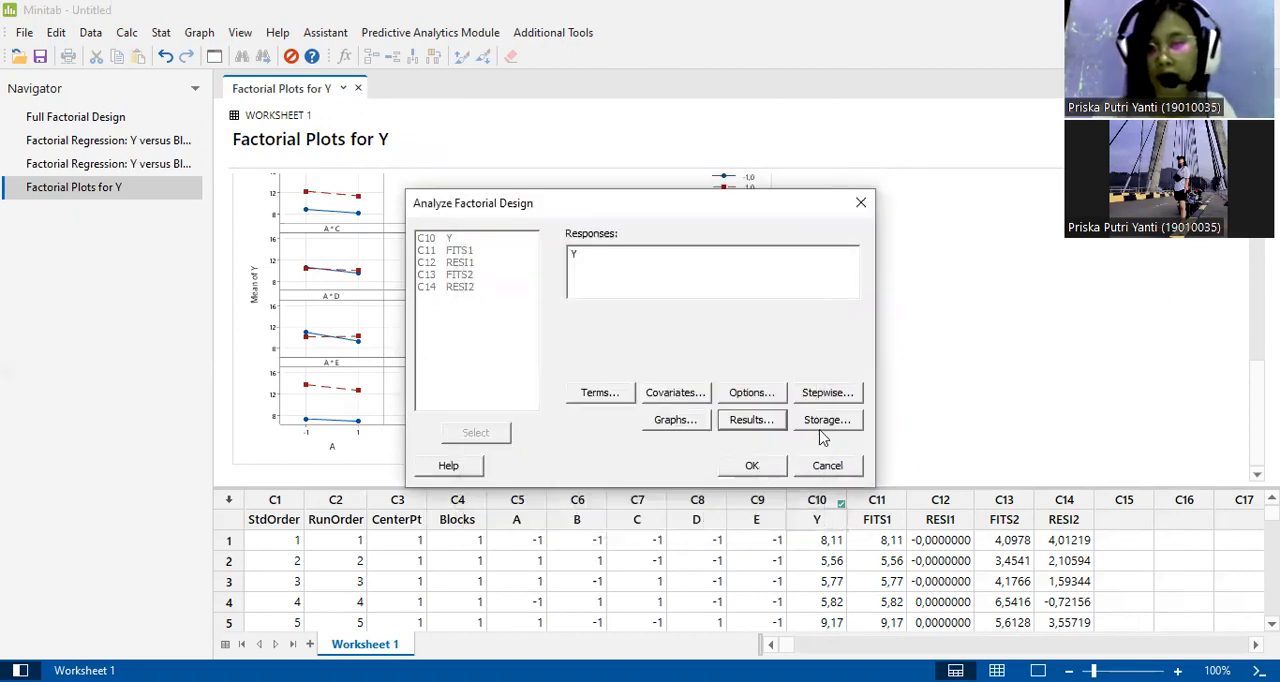
{"action": "left_click", "coordinate": [826, 421]}
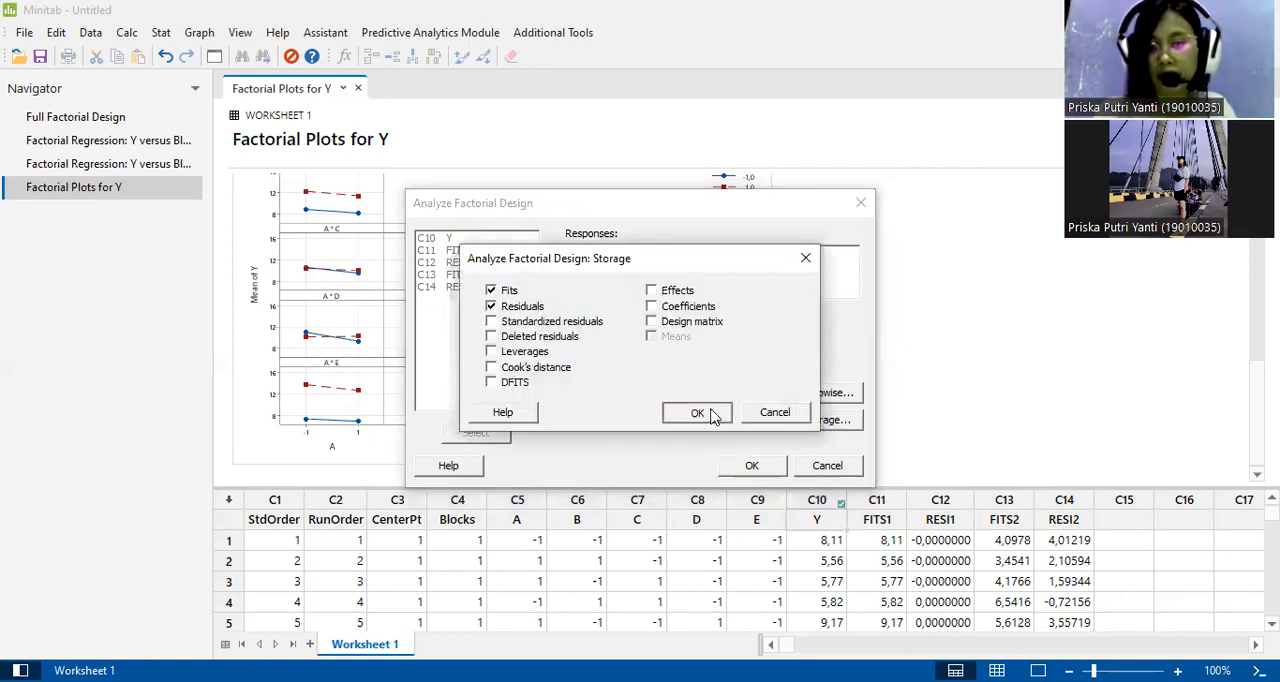
{"action": "left_click", "coordinate": [697, 413]}
{"action": "left_click", "coordinate": [752, 468]}
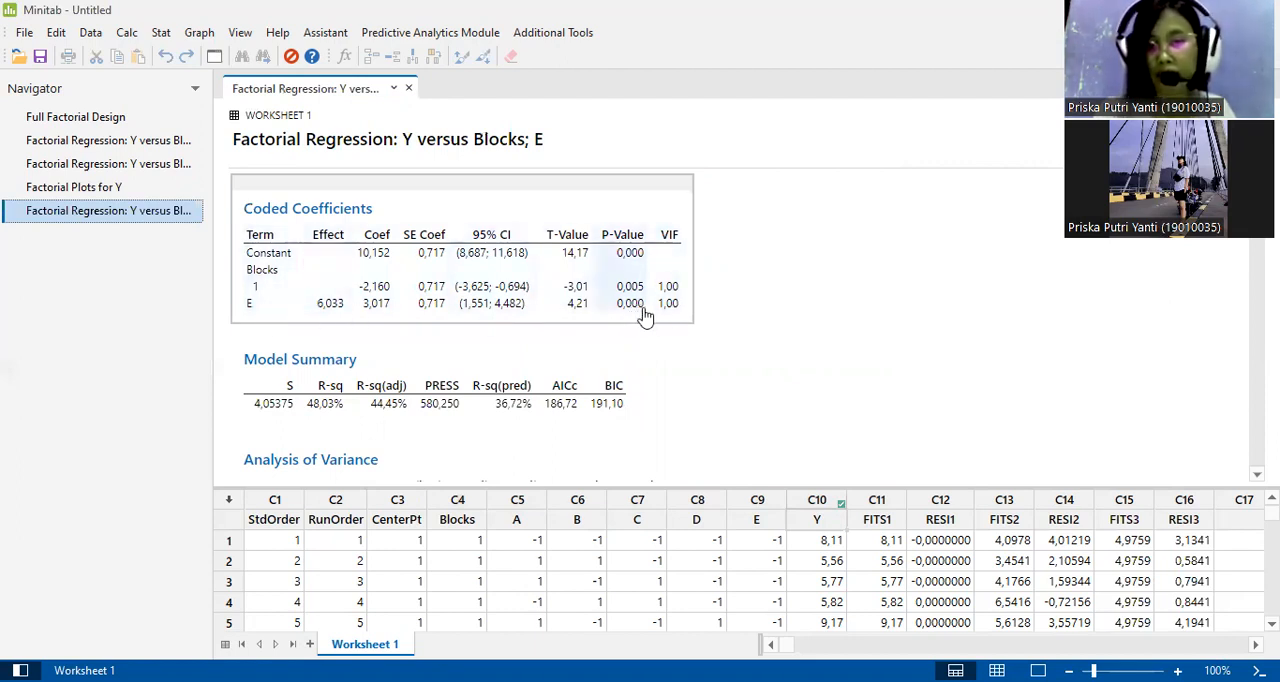
Review the new regression of Y versus Blocks and E, from the Coded Coefficients through the Analysis of Variance to the regression equation.
{"action": "scroll", "coordinate": [652, 318], "scroll_direction": "down", "scroll_amount": 2}
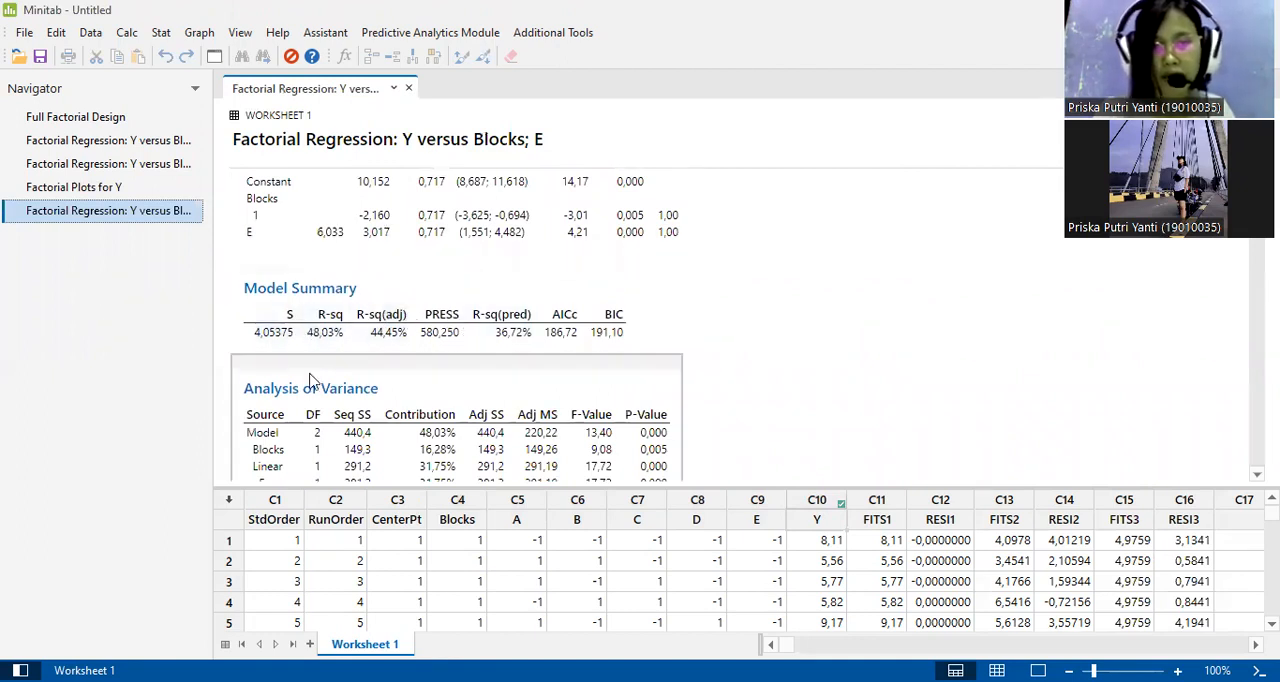
{"action": "scroll", "coordinate": [313, 420], "scroll_direction": "down", "scroll_amount": 5}
{"action": "scroll", "coordinate": [313, 420], "scroll_direction": "up", "scroll_amount": 3}
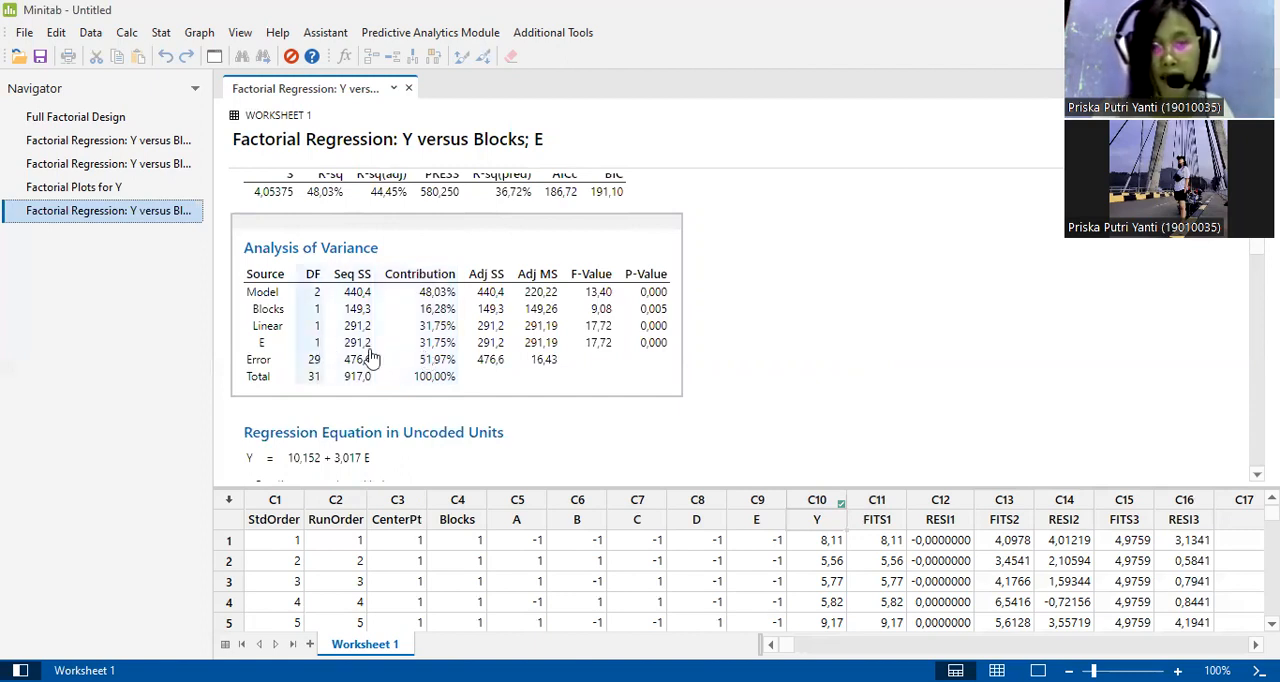
{"action": "scroll", "coordinate": [450, 383], "scroll_direction": "down", "scroll_amount": 3}
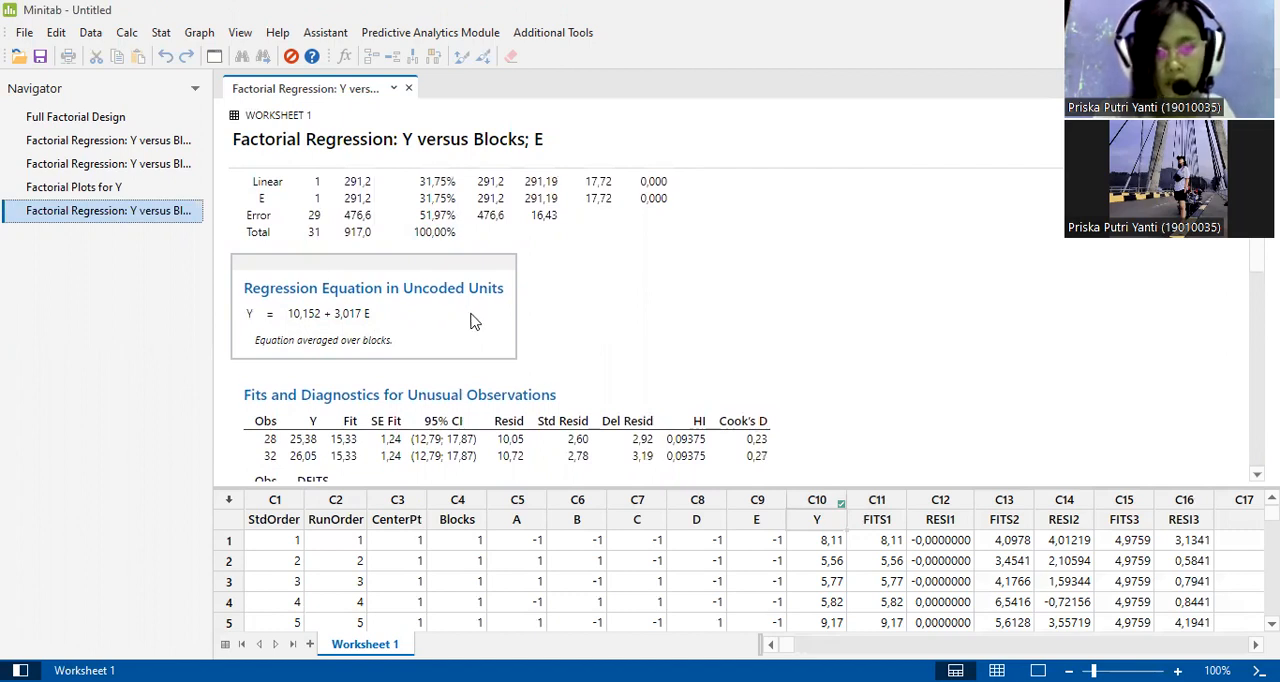
Examine the Fits and Diagnostics for Unusual Observations and the Alias Structure of the reduced model.
{"action": "scroll", "coordinate": [474, 321], "scroll_direction": "down", "scroll_amount": 1}
{"action": "scroll", "coordinate": [474, 321], "scroll_direction": "down", "scroll_amount": 3}
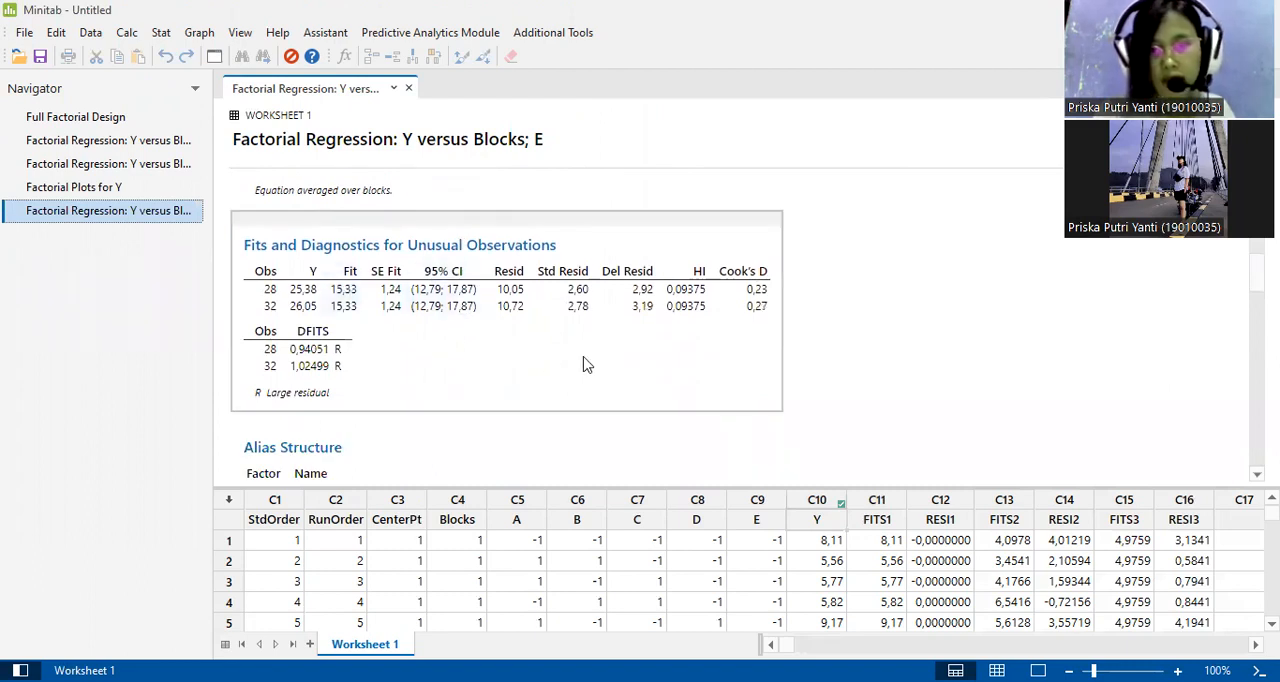
{"action": "scroll", "coordinate": [587, 365], "scroll_direction": "down", "scroll_amount": 2}
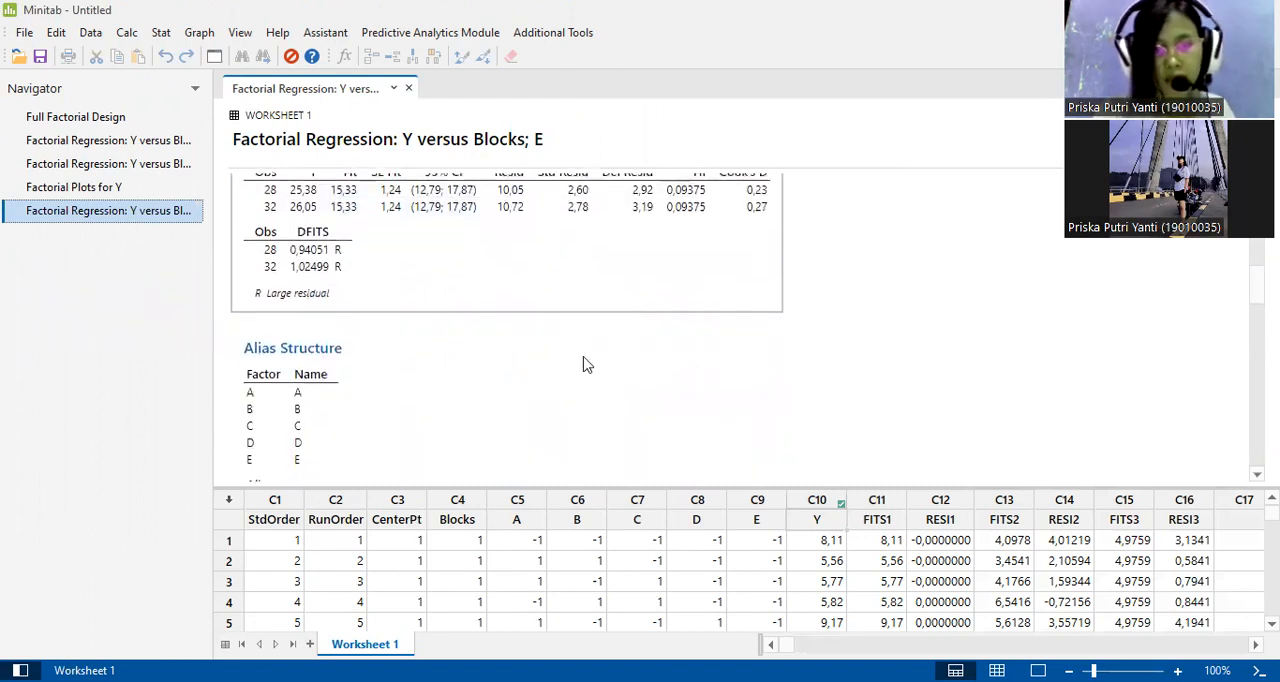
{"action": "scroll", "coordinate": [587, 365], "scroll_direction": "down", "scroll_amount": 2}
{"action": "scroll", "coordinate": [587, 365], "scroll_direction": "down", "scroll_amount": 1}
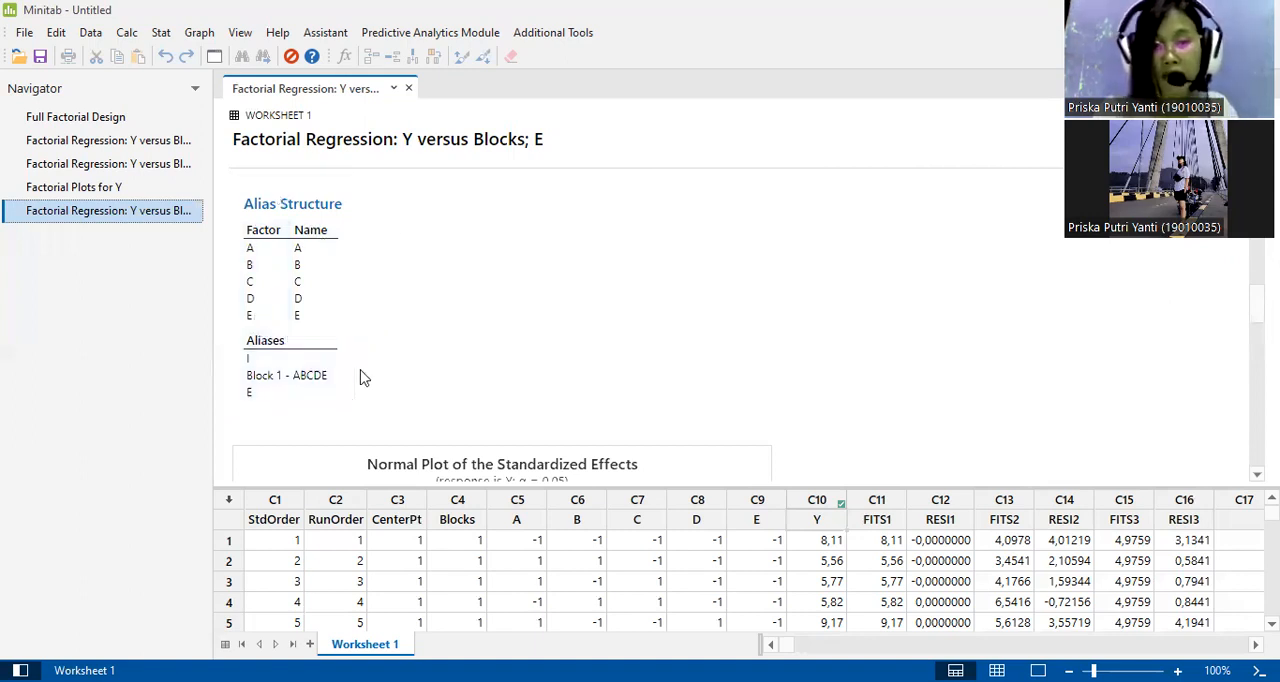
{"action": "scroll", "coordinate": [257, 428], "scroll_direction": "down", "scroll_amount": 1}
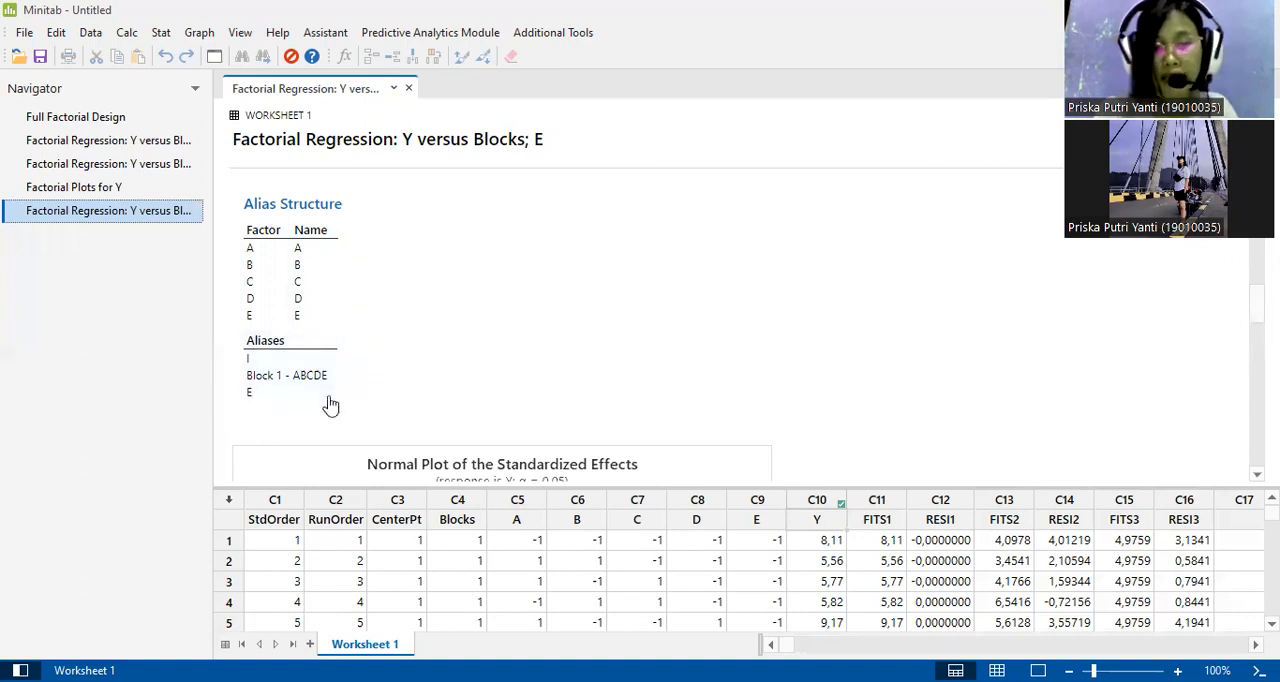
{"action": "scroll", "coordinate": [280, 372], "scroll_direction": "down", "scroll_amount": 1}
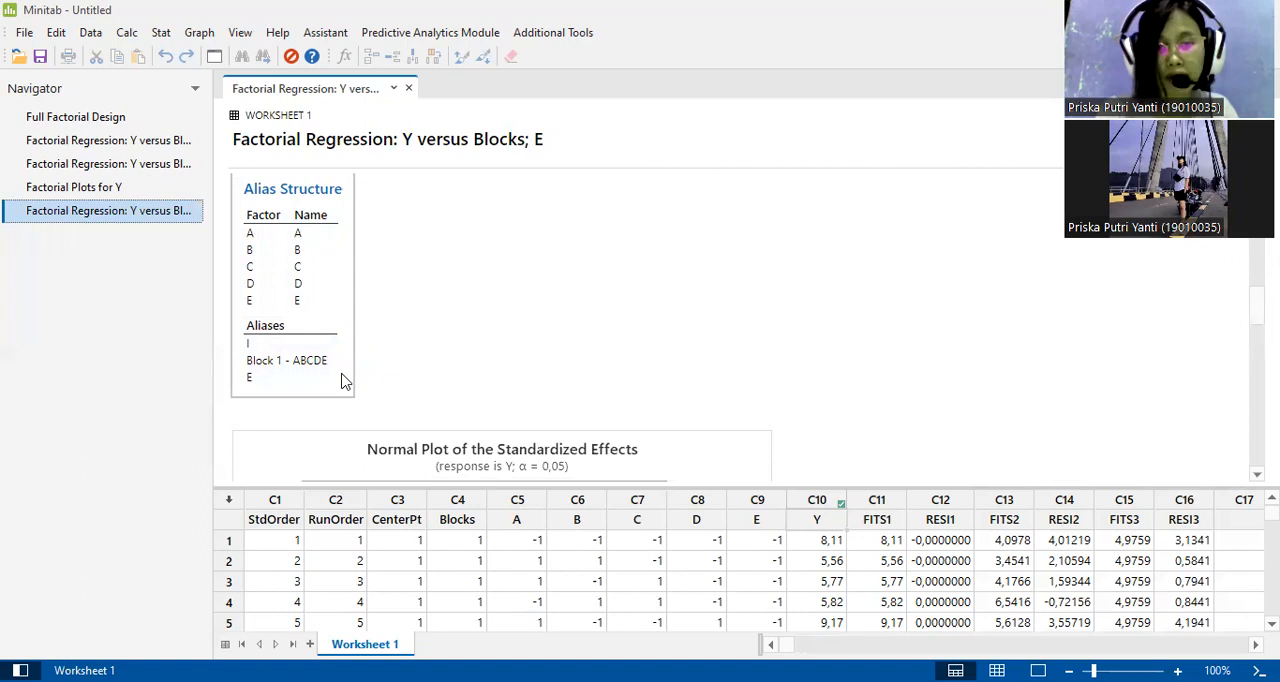
Examine the Normal Plot of the Standardized Effects, checking where factor E lies relative to the reference line.
{"action": "scroll", "coordinate": [345, 381], "scroll_direction": "down", "scroll_amount": 2}
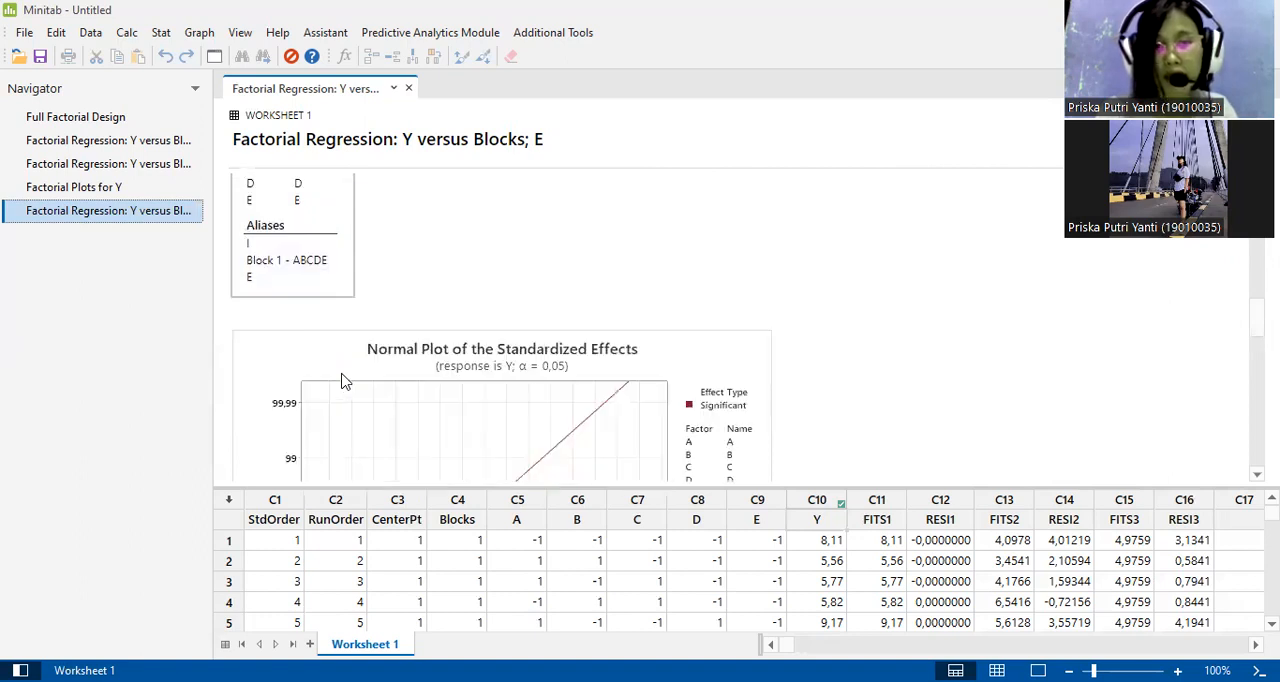
{"action": "scroll", "coordinate": [345, 381], "scroll_direction": "down", "scroll_amount": 5}
{"action": "scroll", "coordinate": [345, 381], "scroll_direction": "up", "scroll_amount": 2}
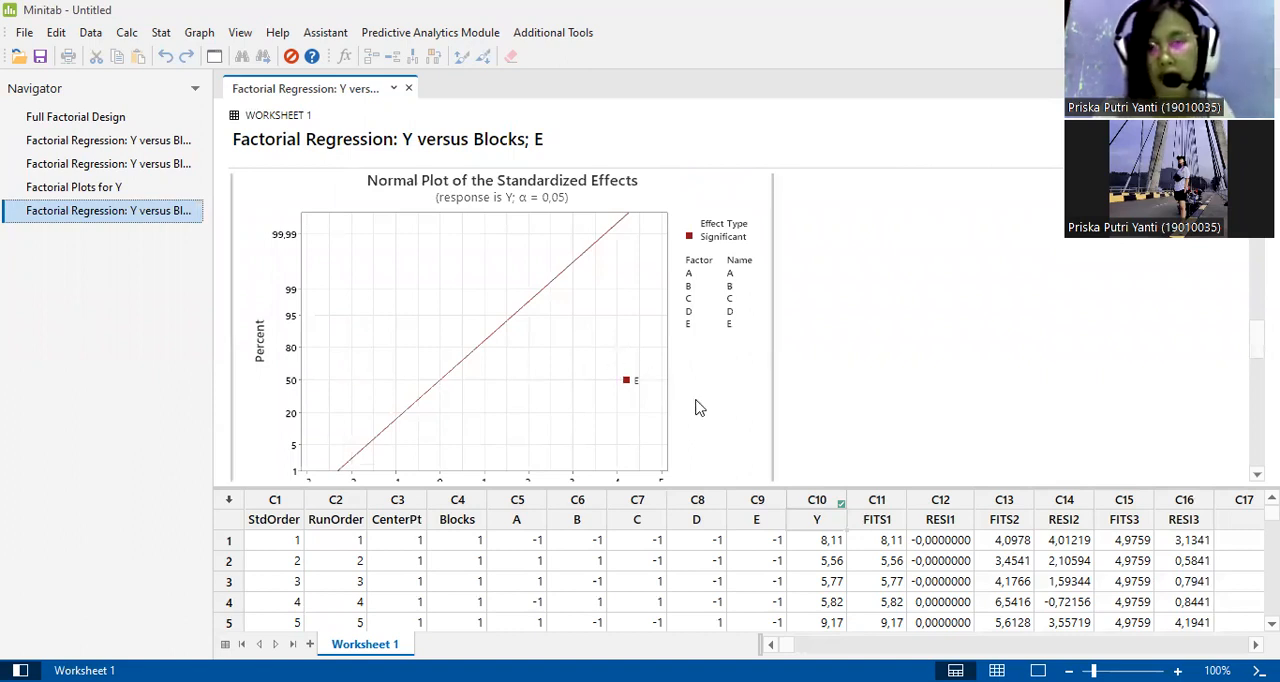
{"action": "scroll", "coordinate": [698, 408], "scroll_direction": "down", "scroll_amount": 1}
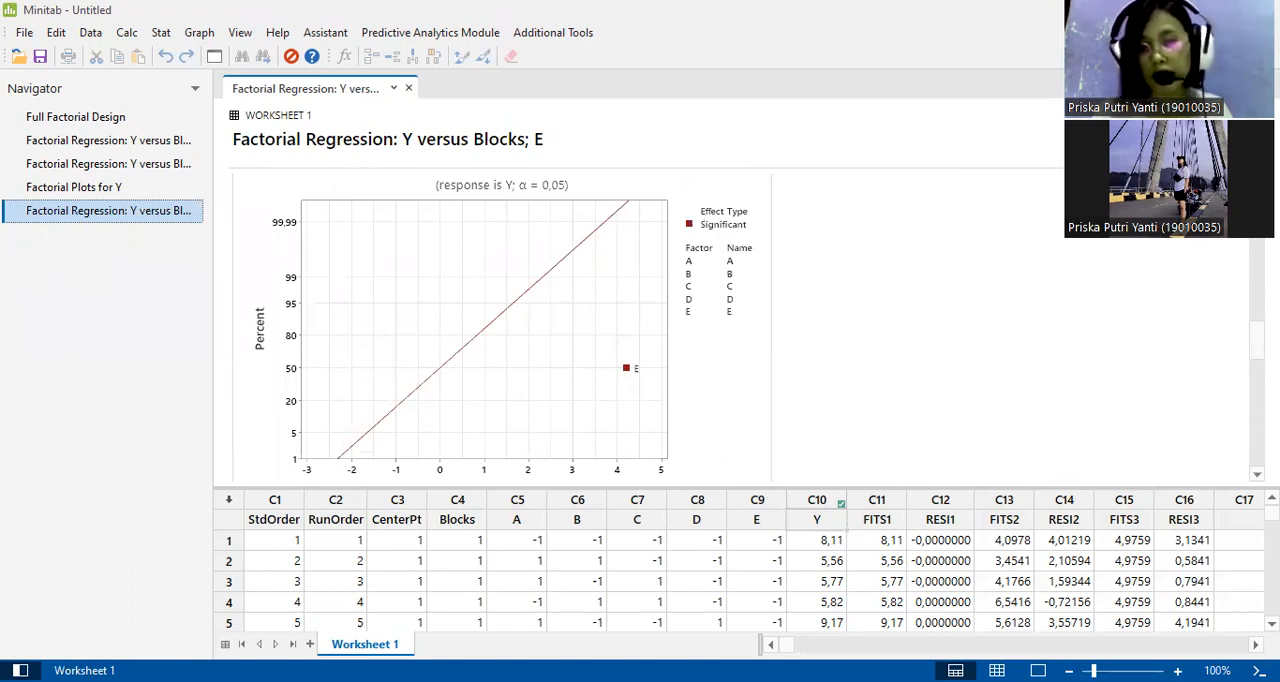
{"action": "scroll", "coordinate": [1188, 449], "scroll_direction": "down", "scroll_amount": 2}
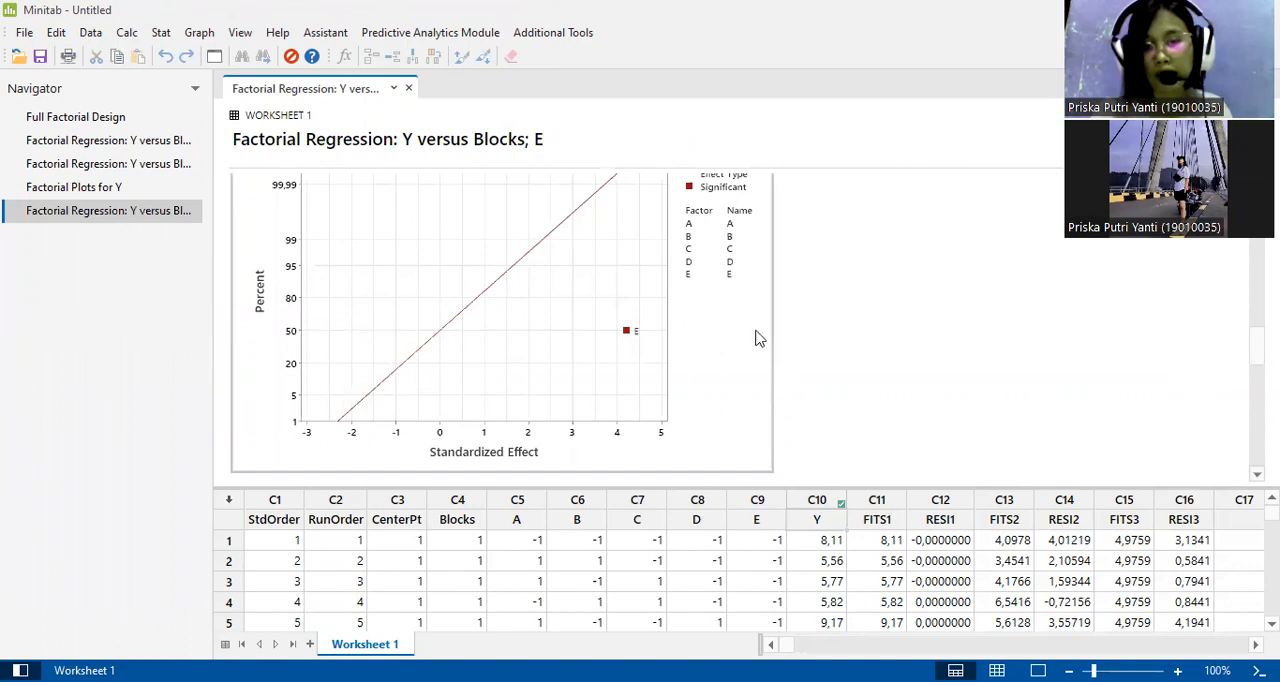
{"action": "scroll", "coordinate": [758, 338], "scroll_direction": "up", "scroll_amount": 1}
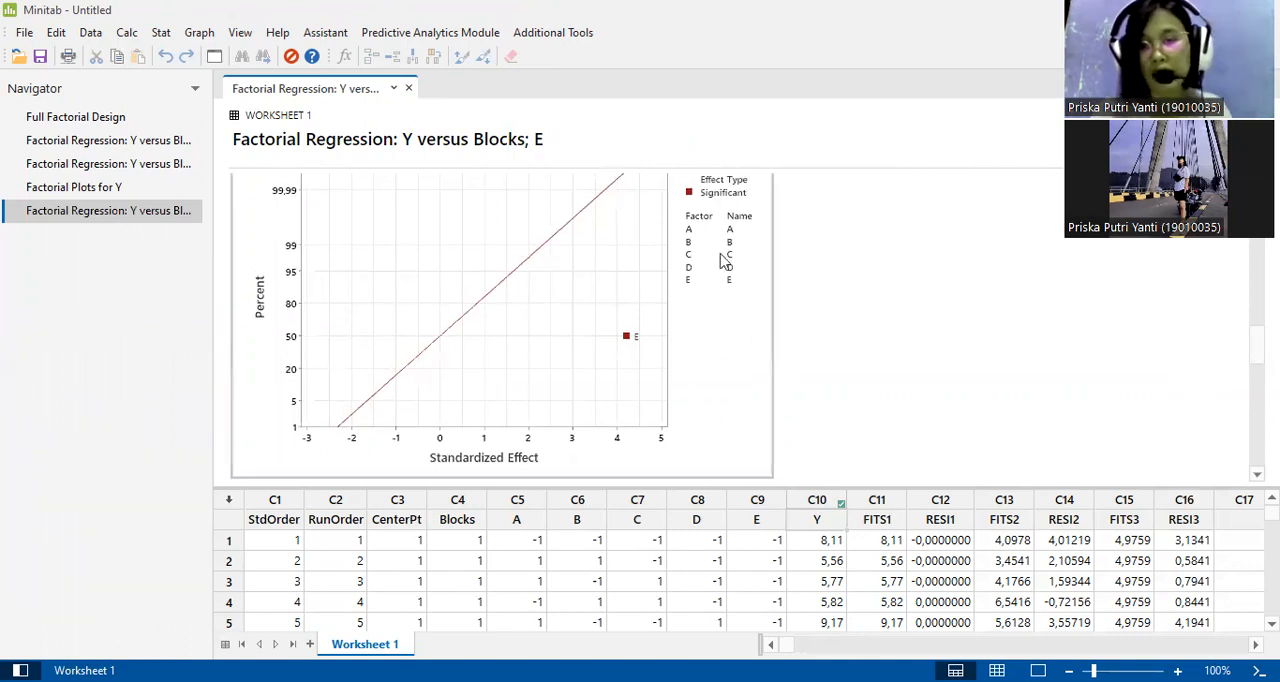
{"action": "scroll", "coordinate": [729, 248], "scroll_direction": "up", "scroll_amount": 3}
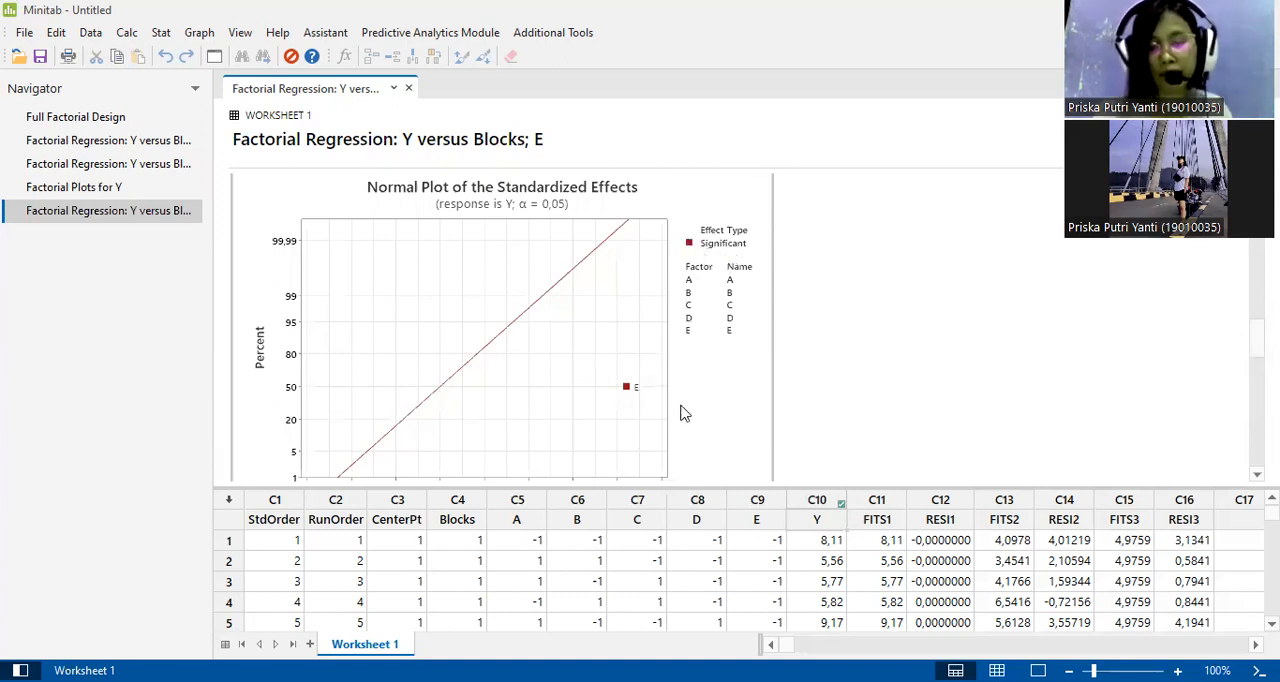
{"action": "scroll", "coordinate": [503, 373], "scroll_direction": "down", "scroll_amount": 1}
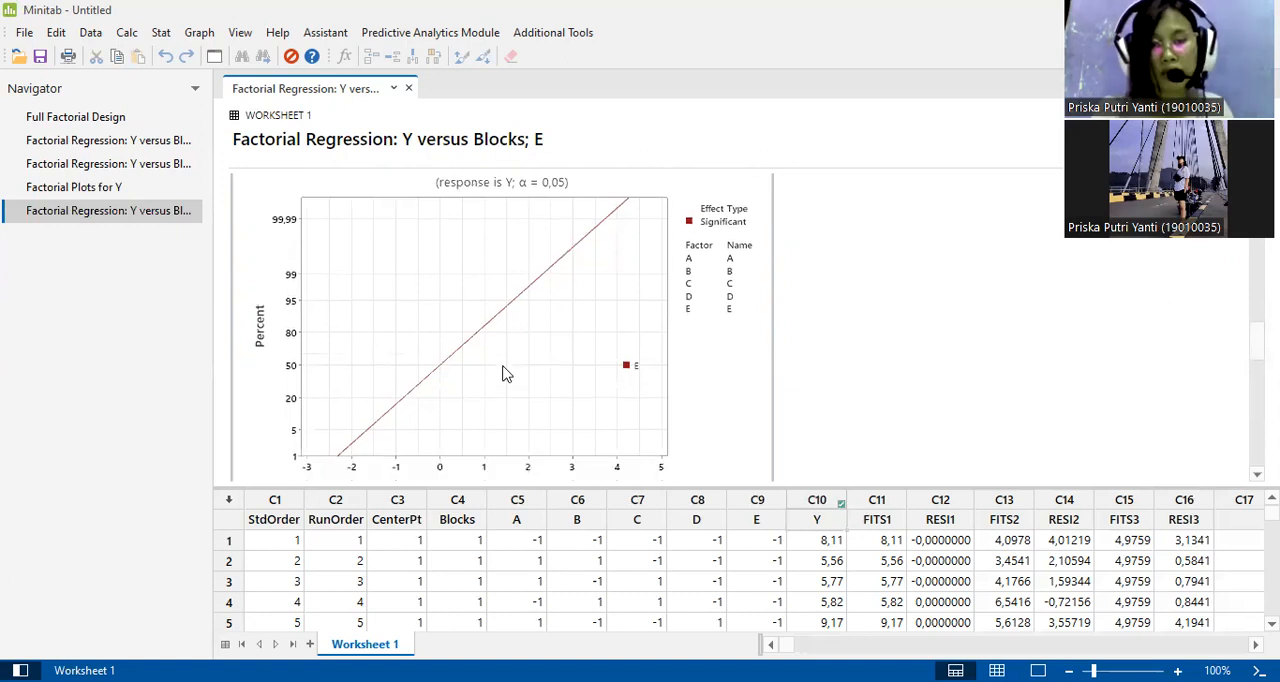
Examine the Pareto Chart of the Standardized Effects and compare the bar for E with the reference line.
{"action": "scroll", "coordinate": [503, 373], "scroll_direction": "down", "scroll_amount": 5}
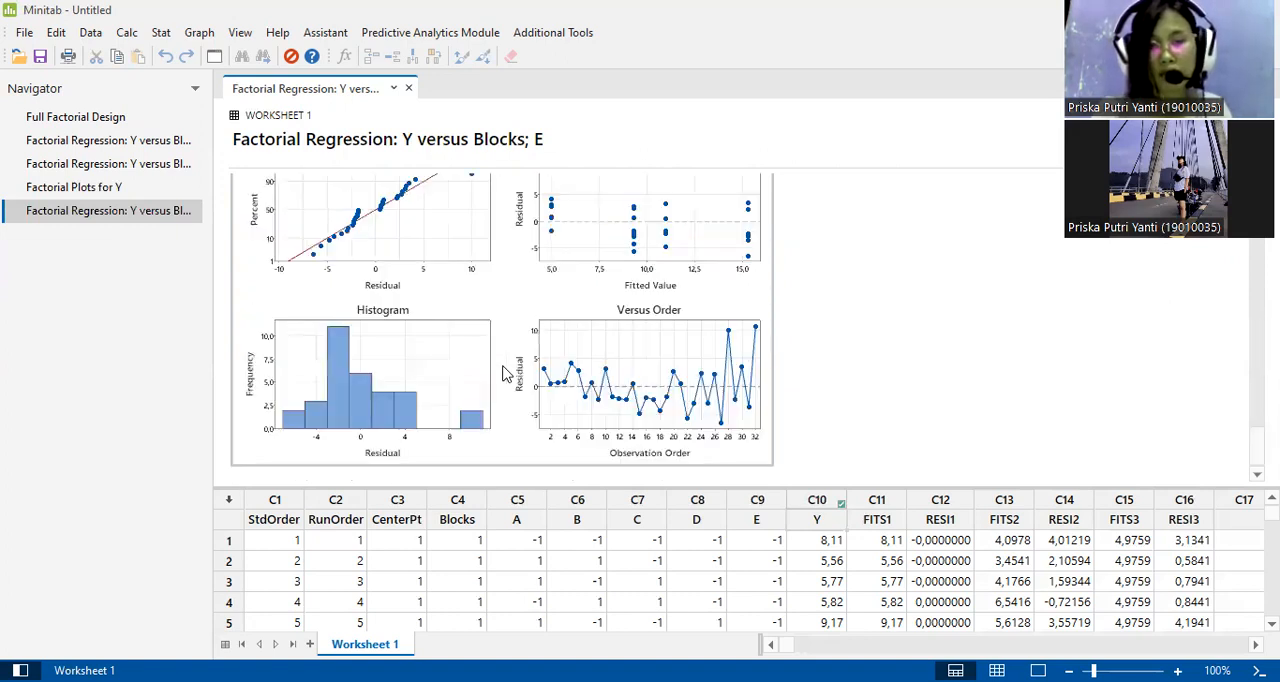
{"action": "scroll", "coordinate": [503, 373], "scroll_direction": "up", "scroll_amount": 3}
{"action": "scroll", "coordinate": [505, 373], "scroll_direction": "up", "scroll_amount": 10}
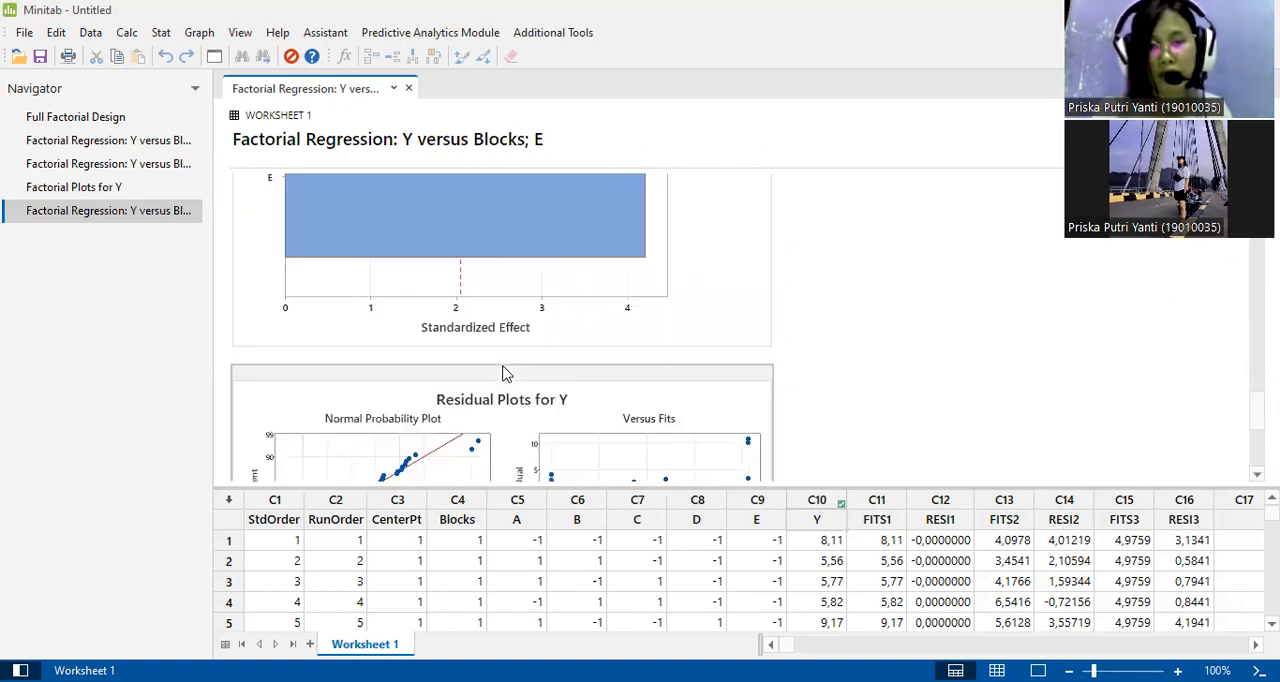
{"action": "scroll", "coordinate": [503, 370], "scroll_direction": "up", "scroll_amount": 7}
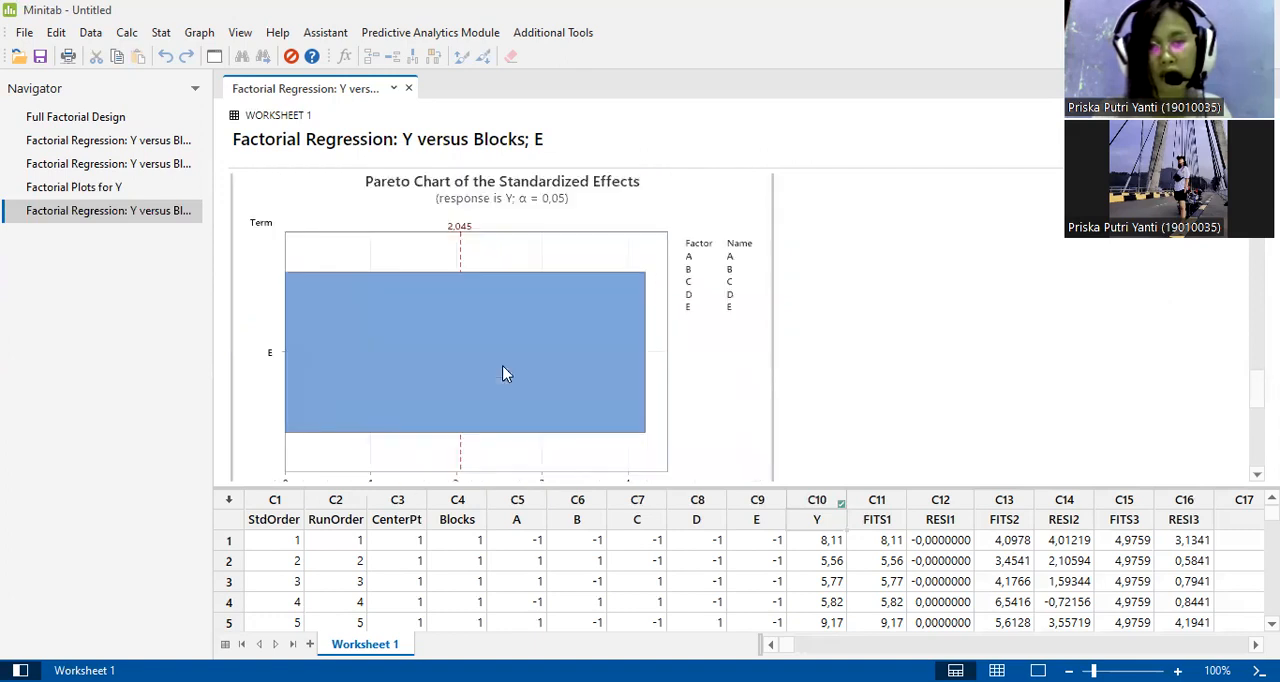
{"action": "scroll", "coordinate": [503, 373], "scroll_direction": "up", "scroll_amount": 1}
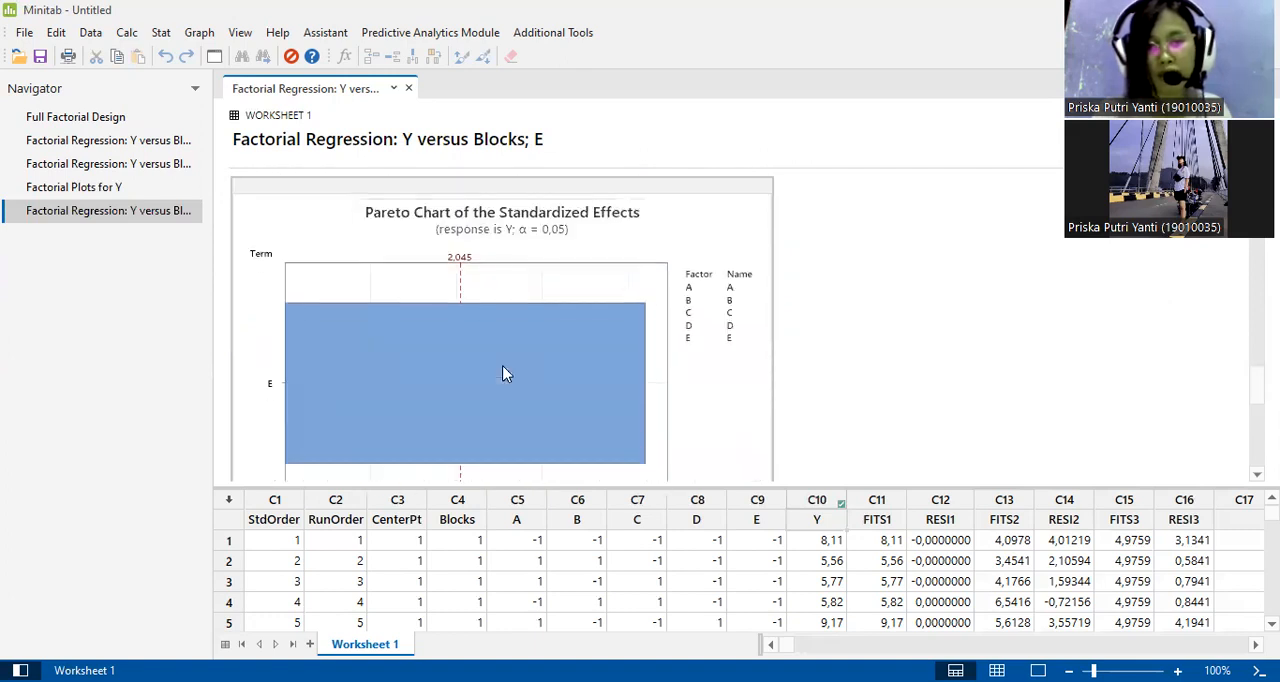
{"action": "scroll", "coordinate": [505, 373], "scroll_direction": "down", "scroll_amount": 1}
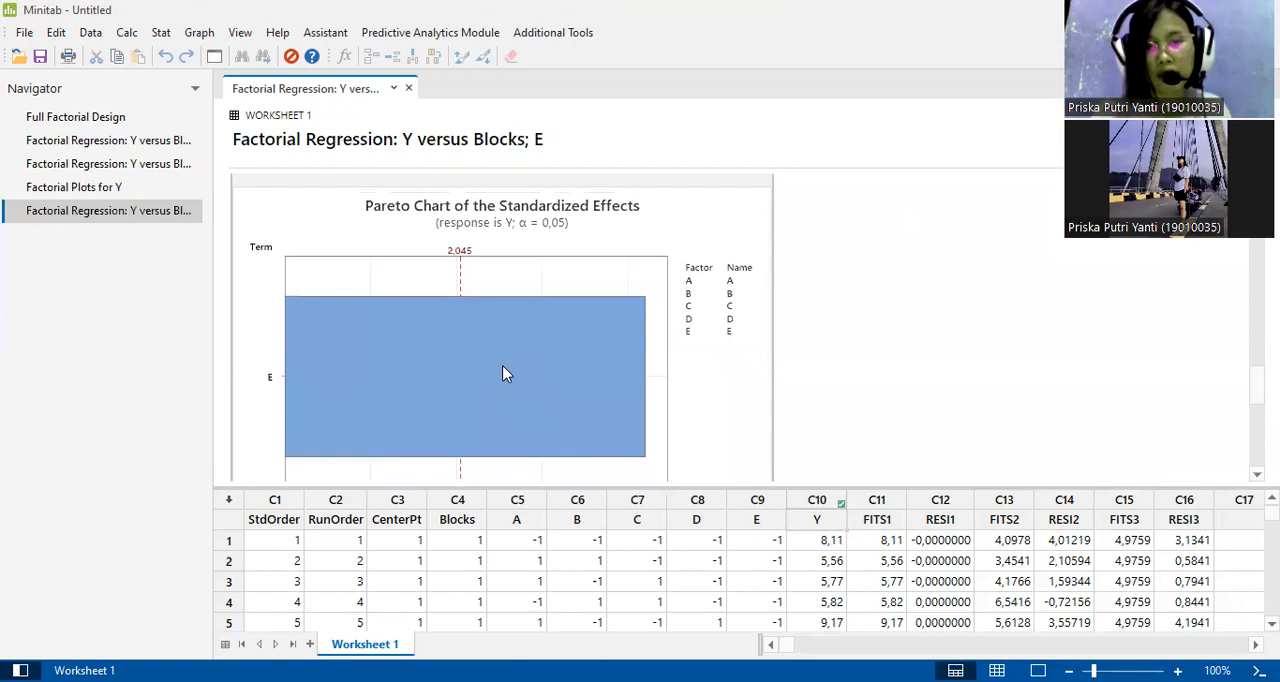
{"action": "scroll", "coordinate": [505, 374], "scroll_direction": "down", "scroll_amount": 1}
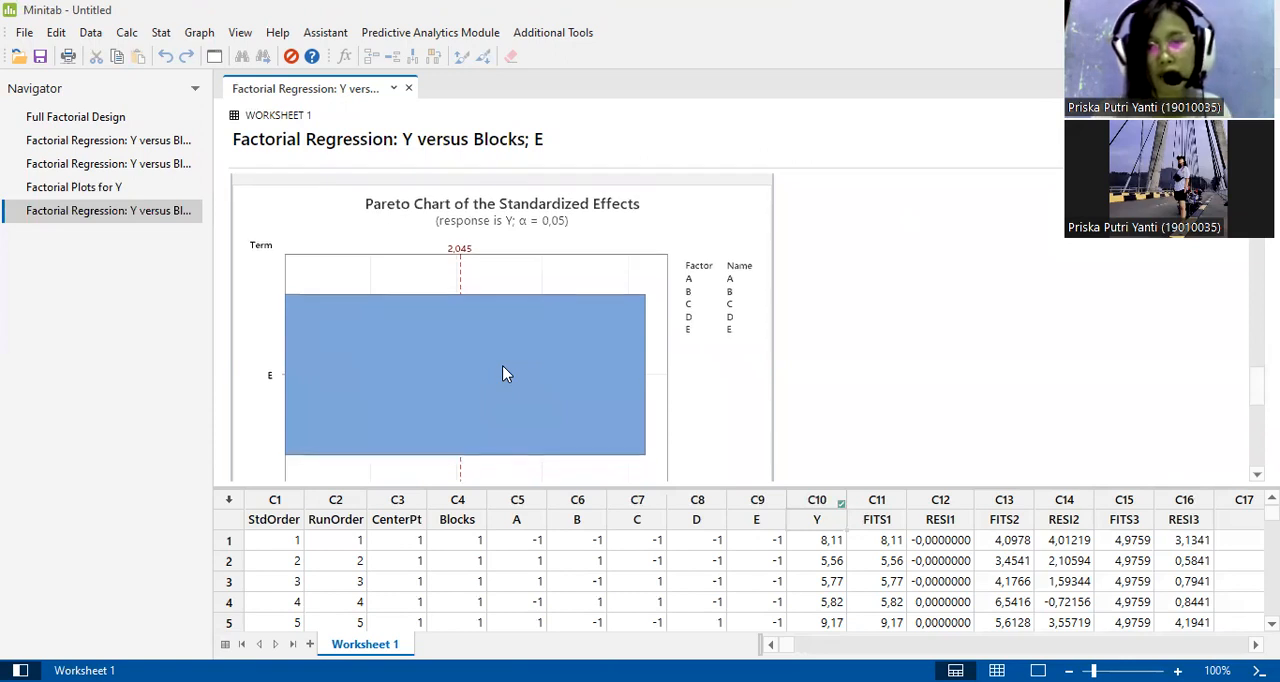
{"action": "mouse_move", "coordinate": [450, 396]}
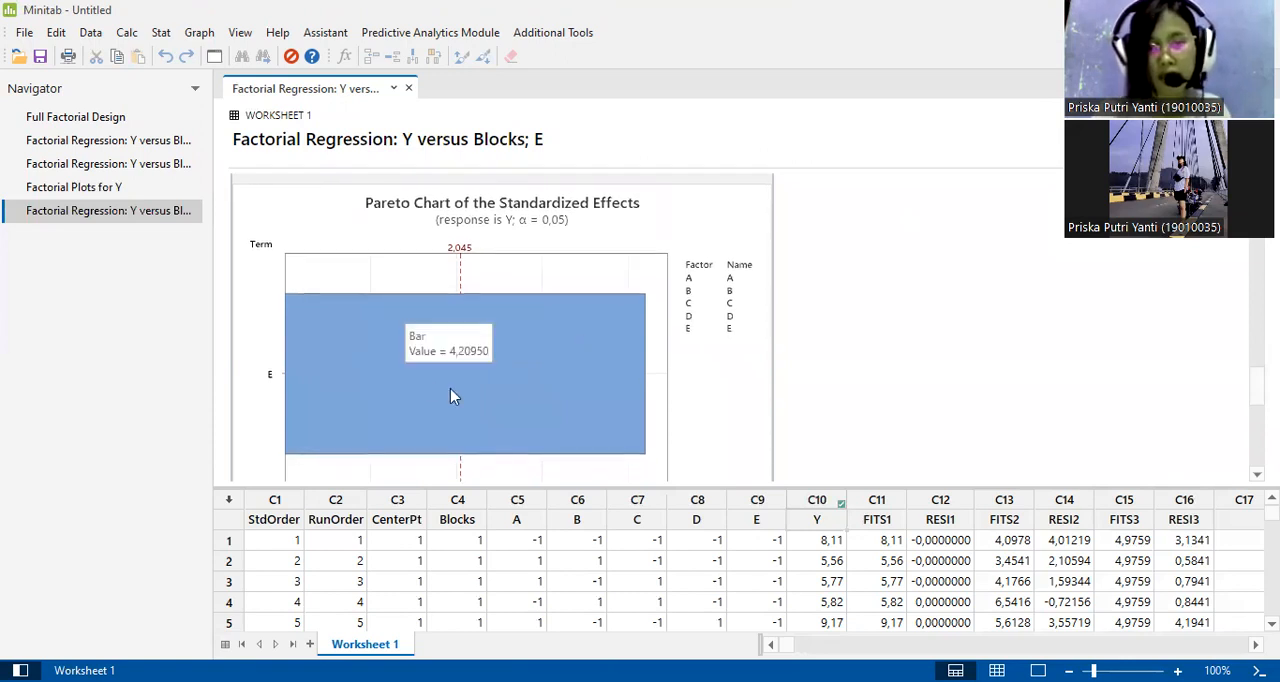
{"action": "scroll", "coordinate": [277, 376], "scroll_direction": "down", "scroll_amount": 1}
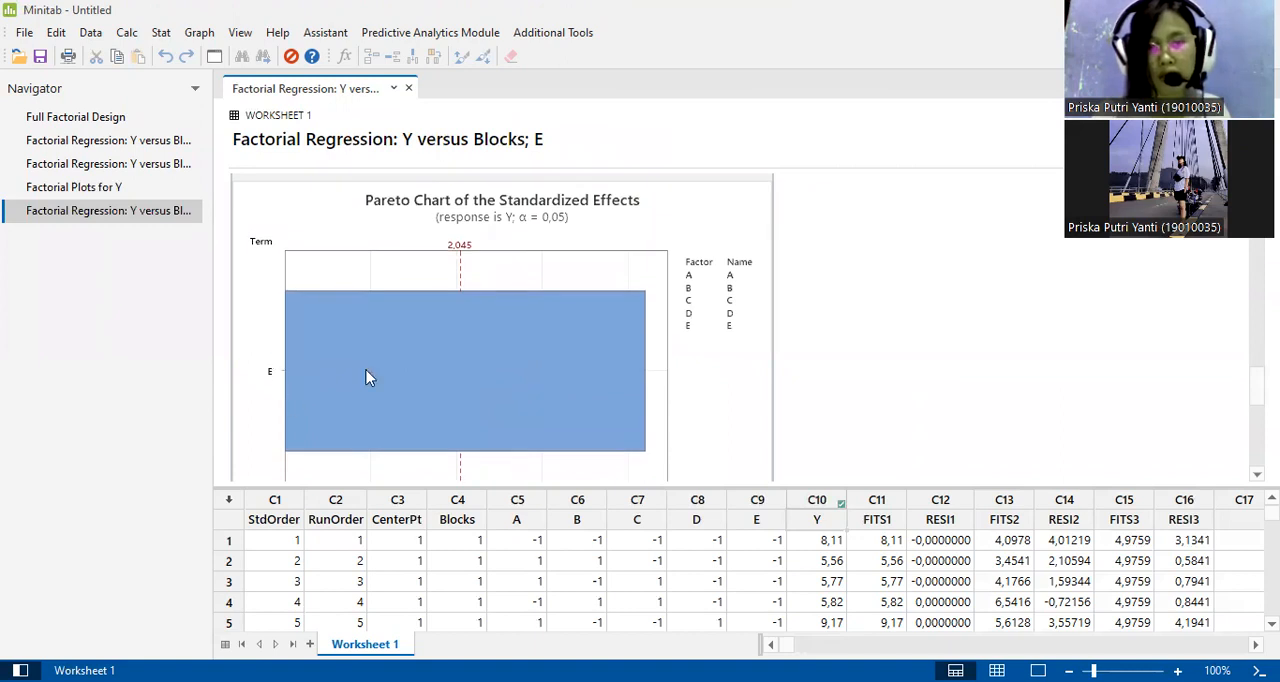
{"action": "mouse_move", "coordinate": [366, 377]}
{"action": "scroll", "coordinate": [366, 377], "scroll_direction": "down", "scroll_amount": 2}
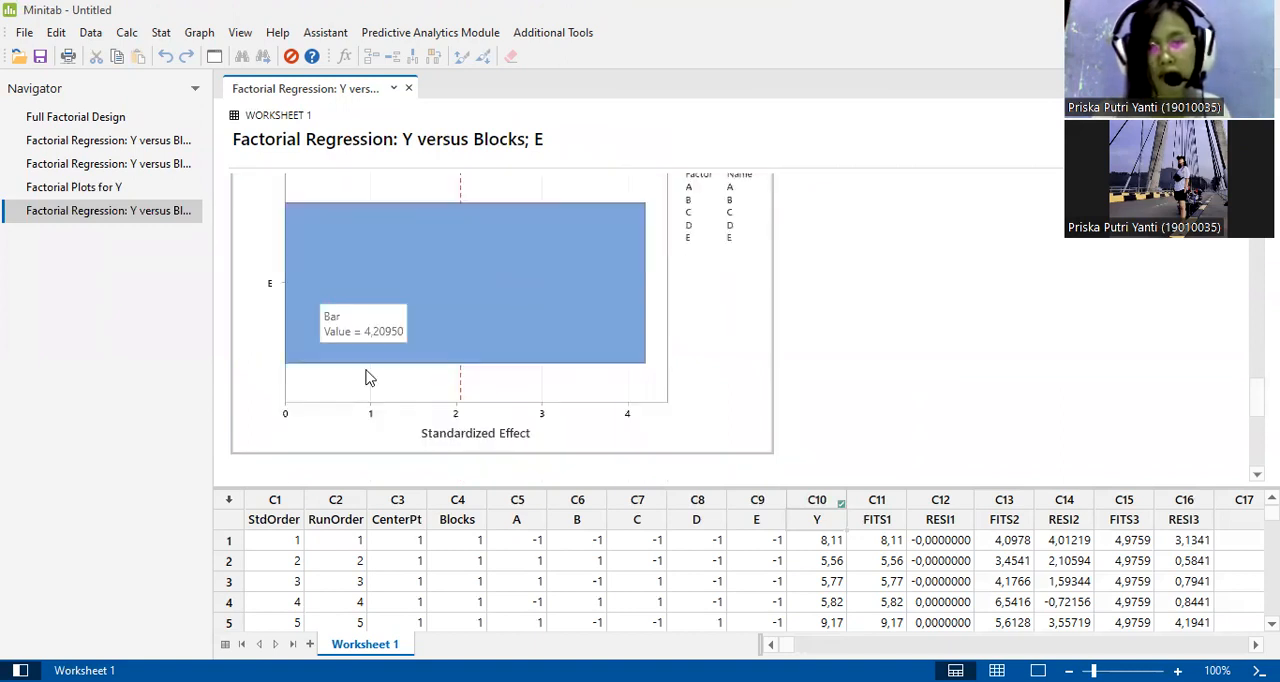
{"action": "scroll", "coordinate": [366, 377], "scroll_direction": "up", "scroll_amount": 2}
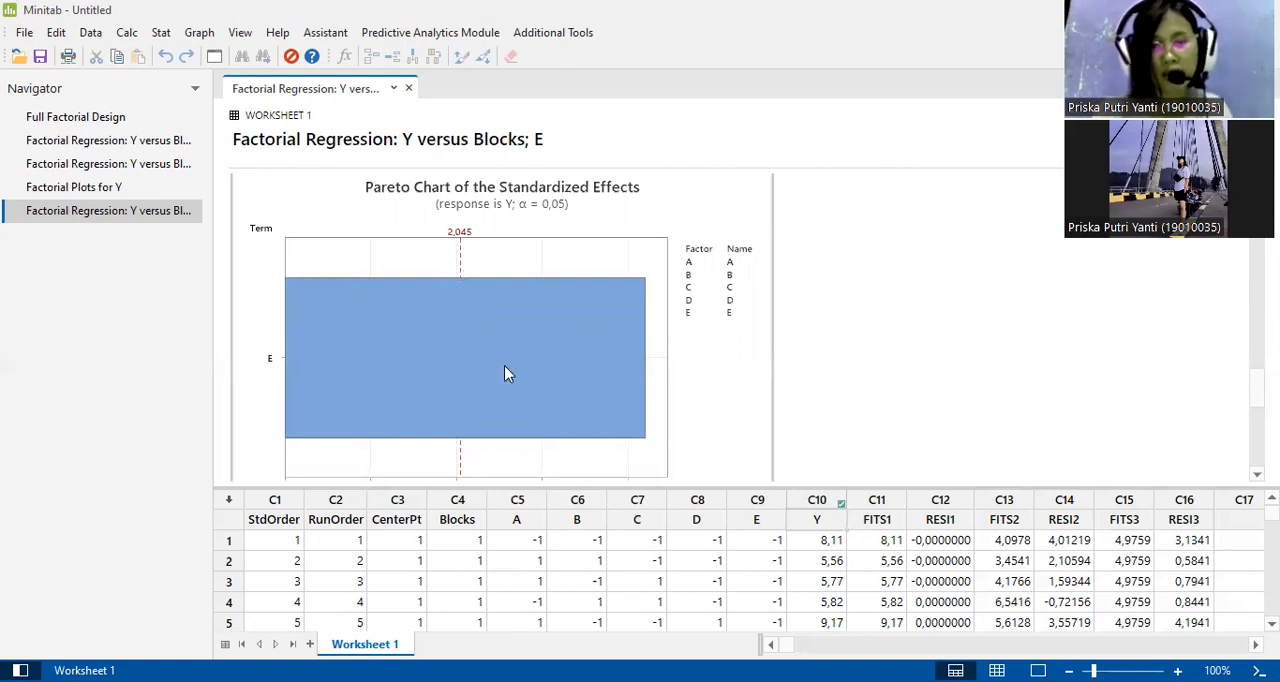
Examine the Residual Plots for Y of the reduced model, from the normal probability and versus fits plots to the histogram and versus order plot.
{"action": "scroll", "coordinate": [504, 374], "scroll_direction": "down", "scroll_amount": 1}
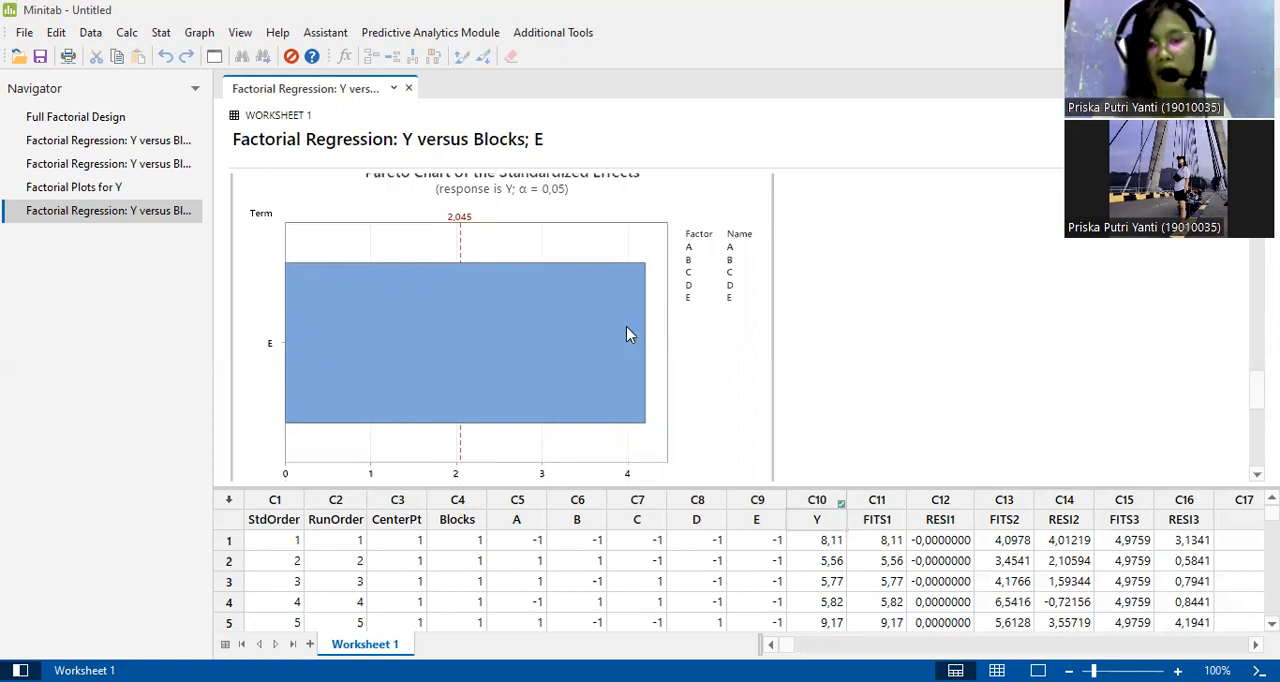
{"action": "mouse_move", "coordinate": [441, 348]}
{"action": "scroll", "coordinate": [441, 348], "scroll_direction": "down", "scroll_amount": 3}
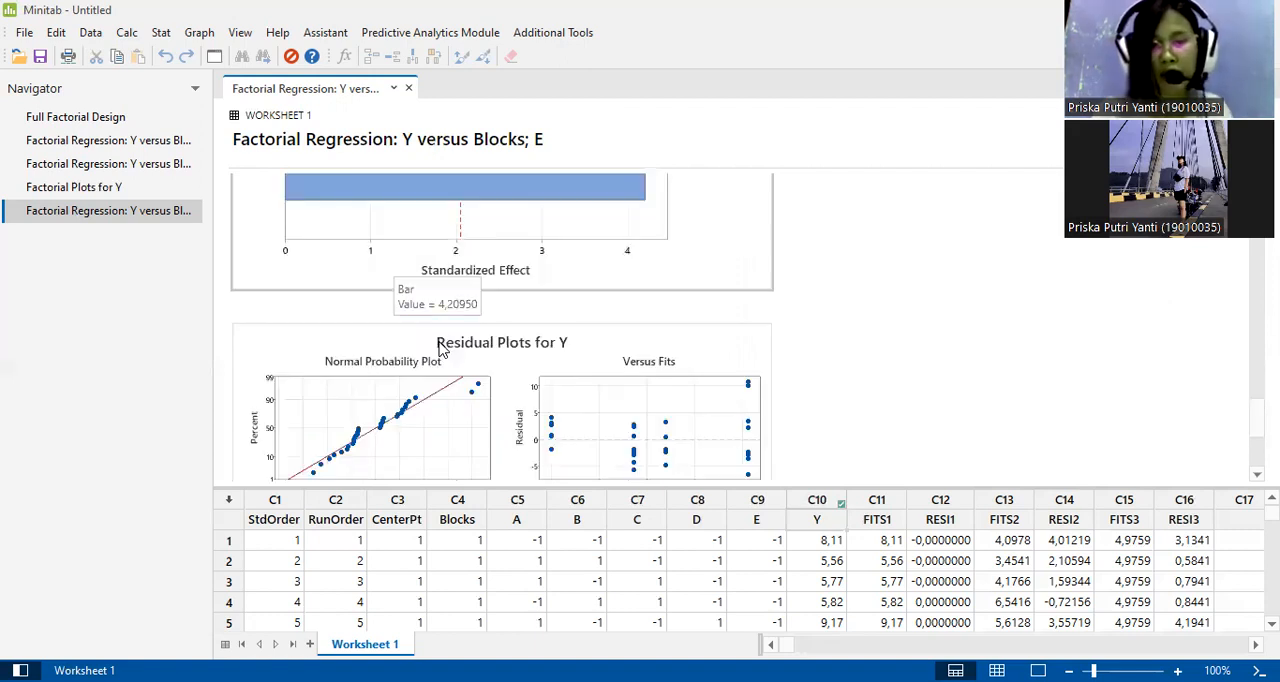
{"action": "scroll", "coordinate": [577, 345], "scroll_direction": "down", "scroll_amount": 1}
{"action": "scroll", "coordinate": [577, 345], "scroll_direction": "down", "scroll_amount": 1}
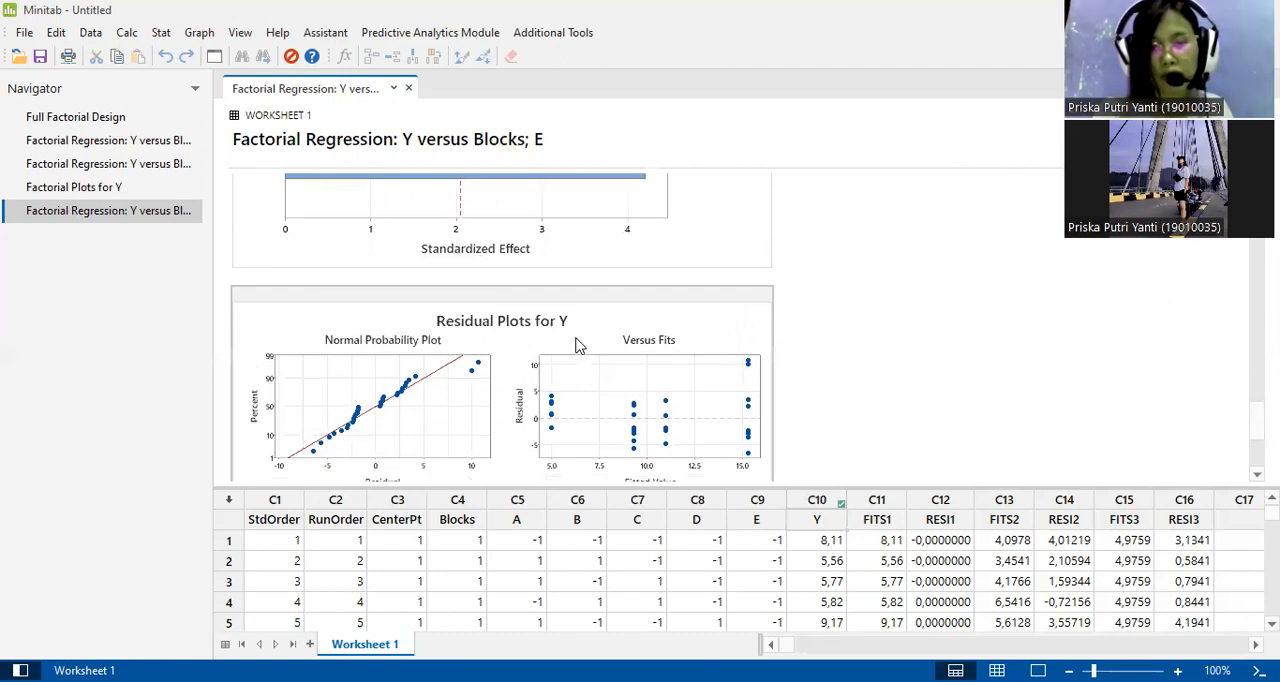
{"action": "scroll", "coordinate": [575, 345], "scroll_direction": "down", "scroll_amount": 3}
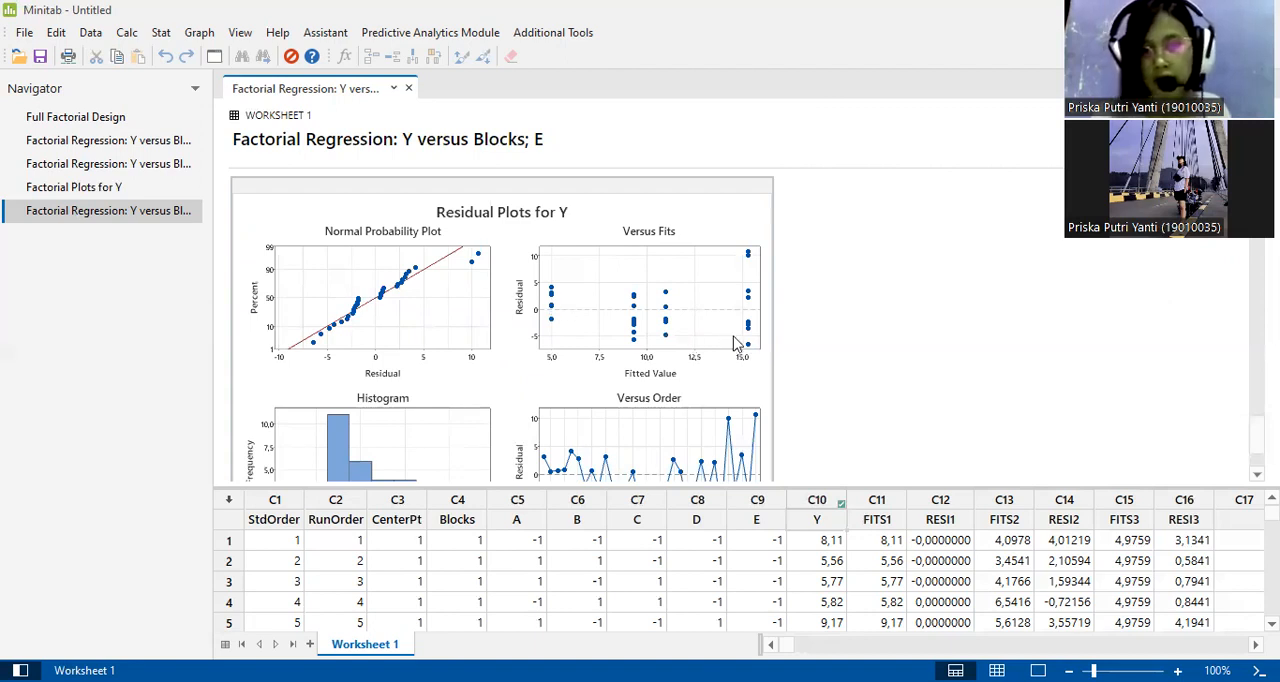
{"action": "scroll", "coordinate": [735, 343], "scroll_direction": "down", "scroll_amount": 1}
{"action": "scroll", "coordinate": [735, 343], "scroll_direction": "down", "scroll_amount": 1}
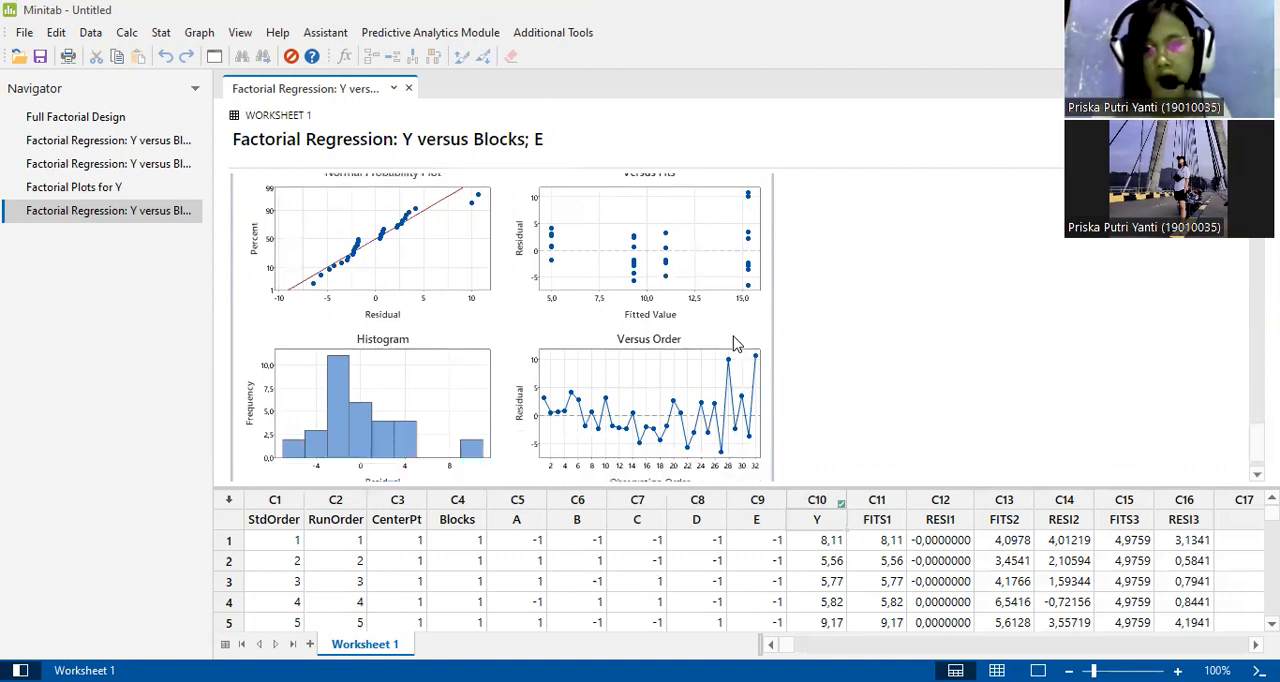
{"action": "scroll", "coordinate": [452, 410], "scroll_direction": "down", "scroll_amount": 1}
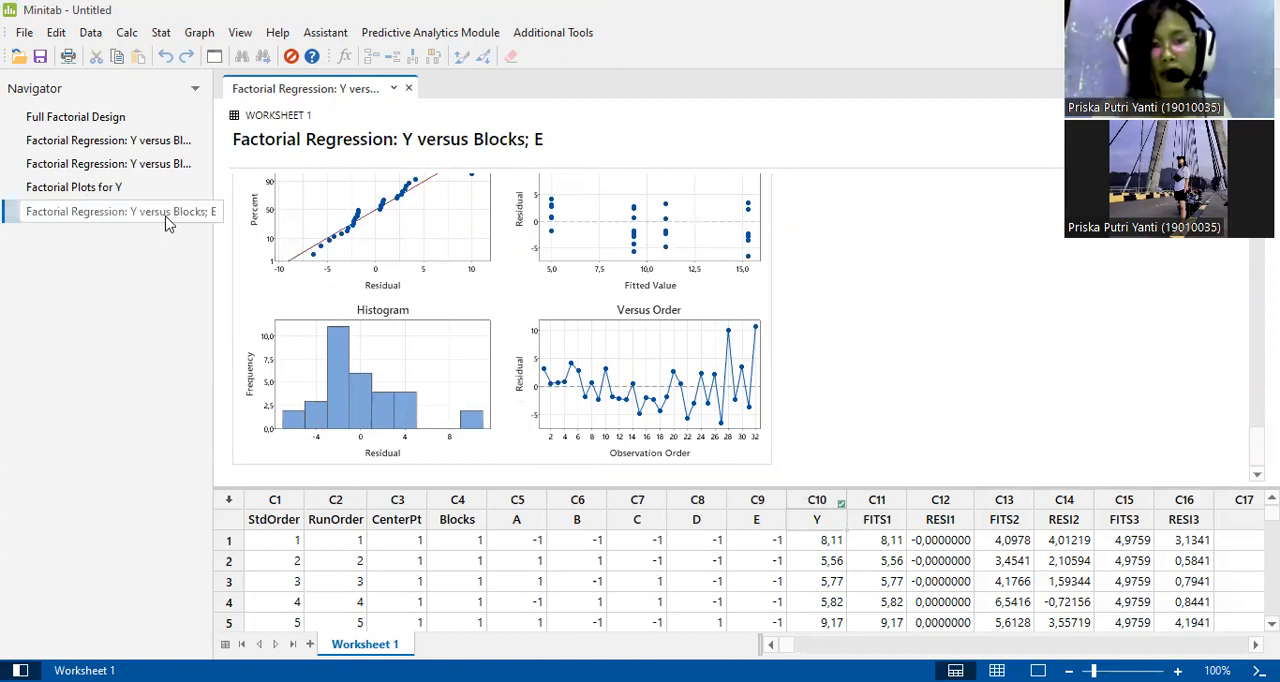
Create DOE Factorial Plots for response Y with only factor E included, displaying only model terms in a main effects plot.
{"action": "left_click", "coordinate": [158, 33]}
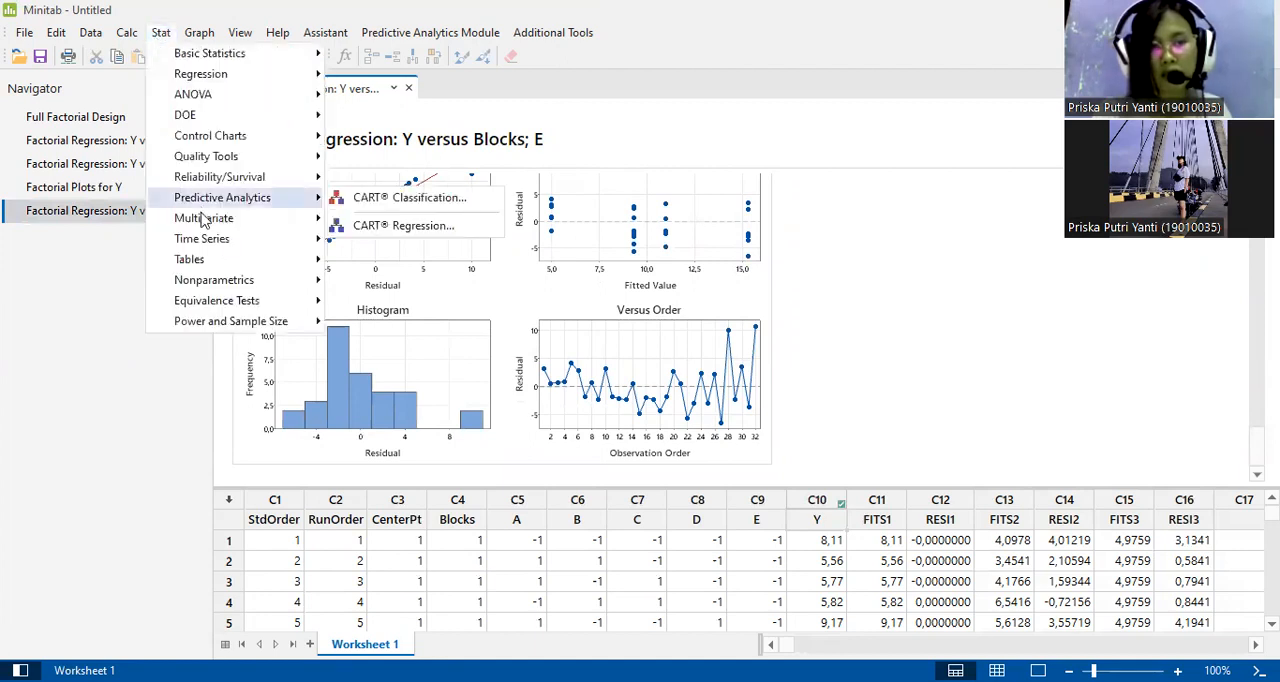
{"action": "mouse_move", "coordinate": [197, 244]}
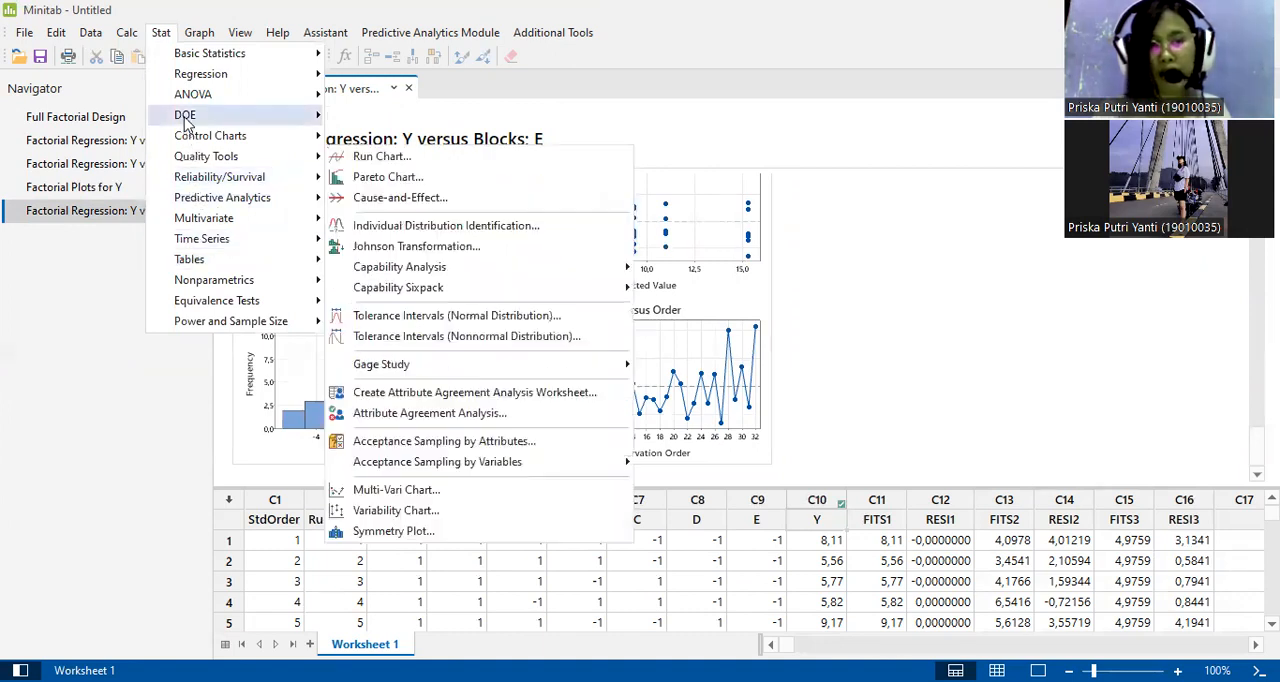
{"action": "mouse_move", "coordinate": [300, 118]}
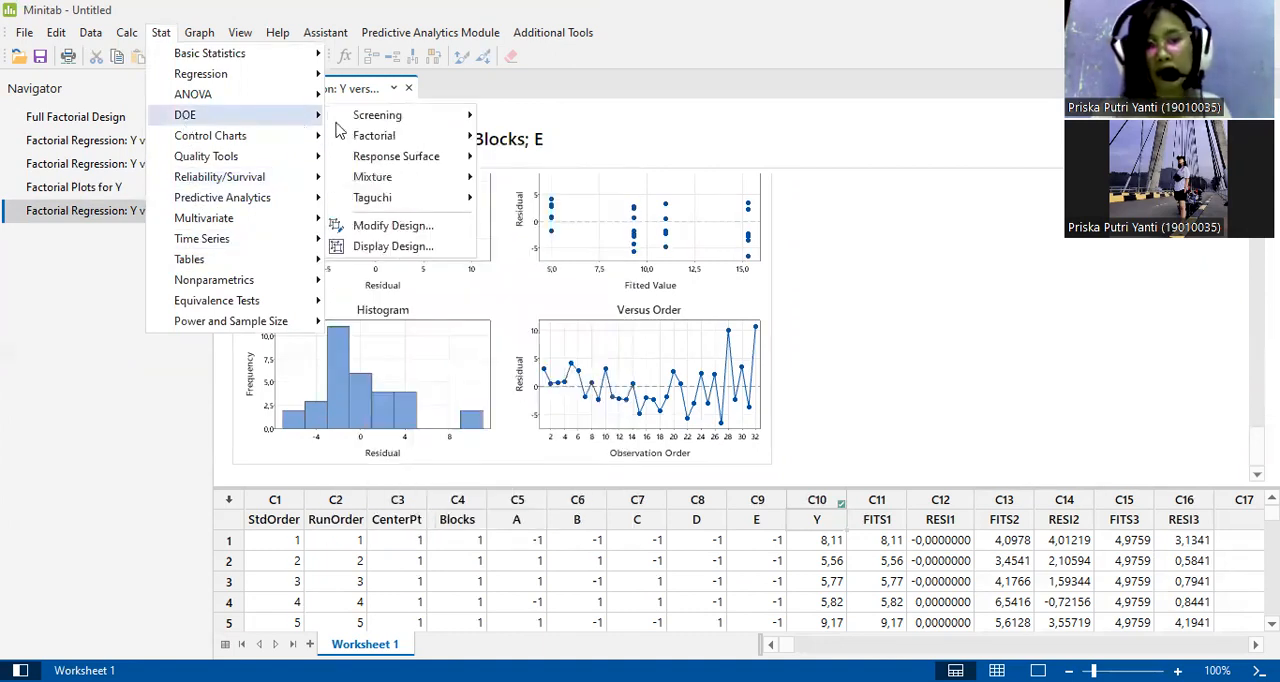
{"action": "mouse_move", "coordinate": [372, 143]}
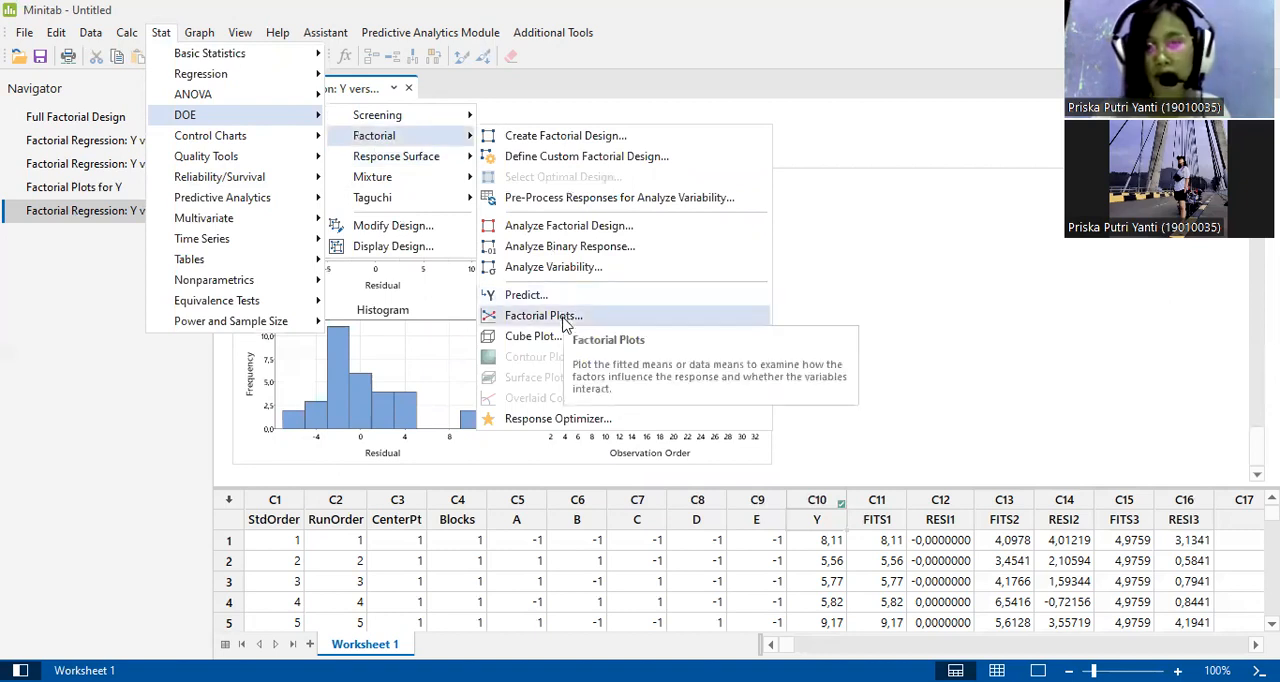
{"action": "left_click", "coordinate": [617, 318]}
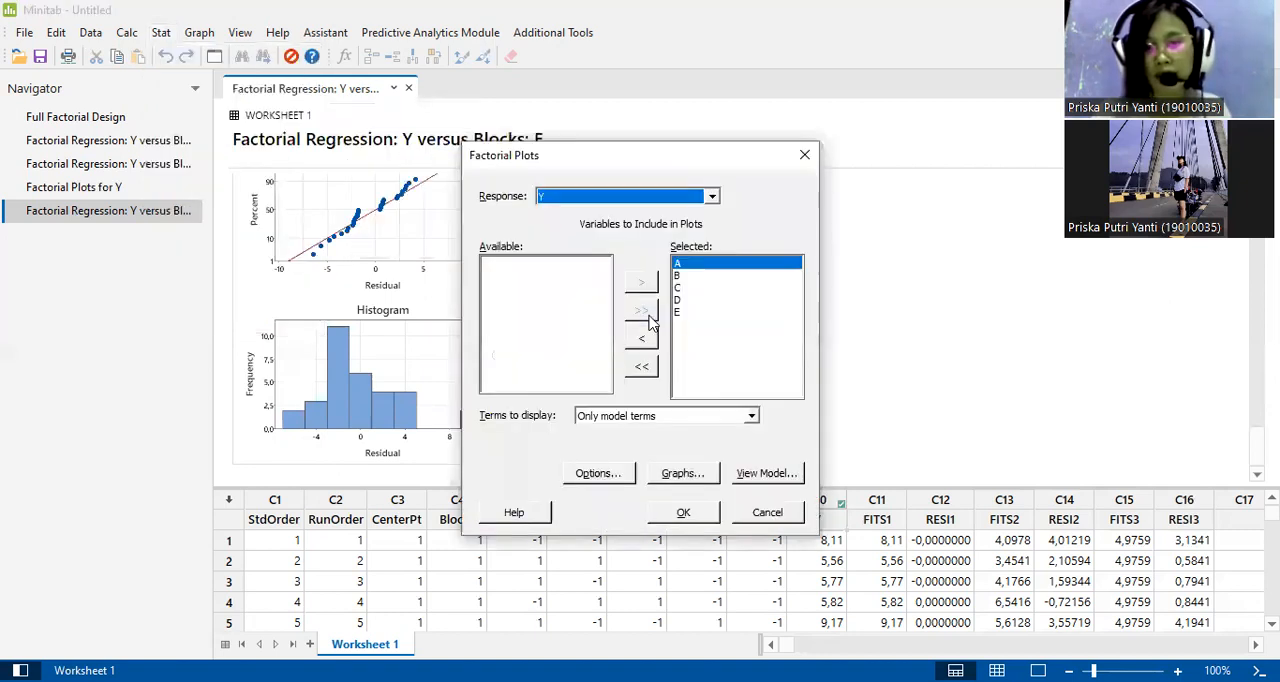
{"action": "left_click", "coordinate": [643, 368]}
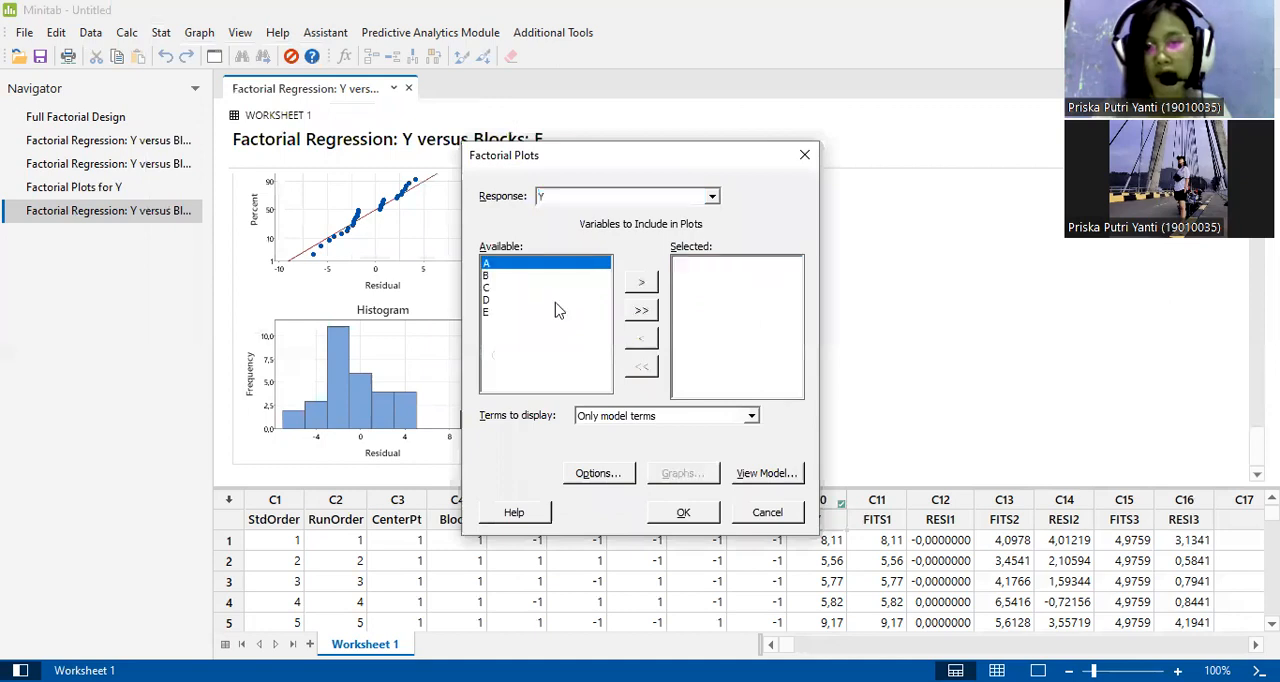
{"action": "double_click", "coordinate": [488, 313]}
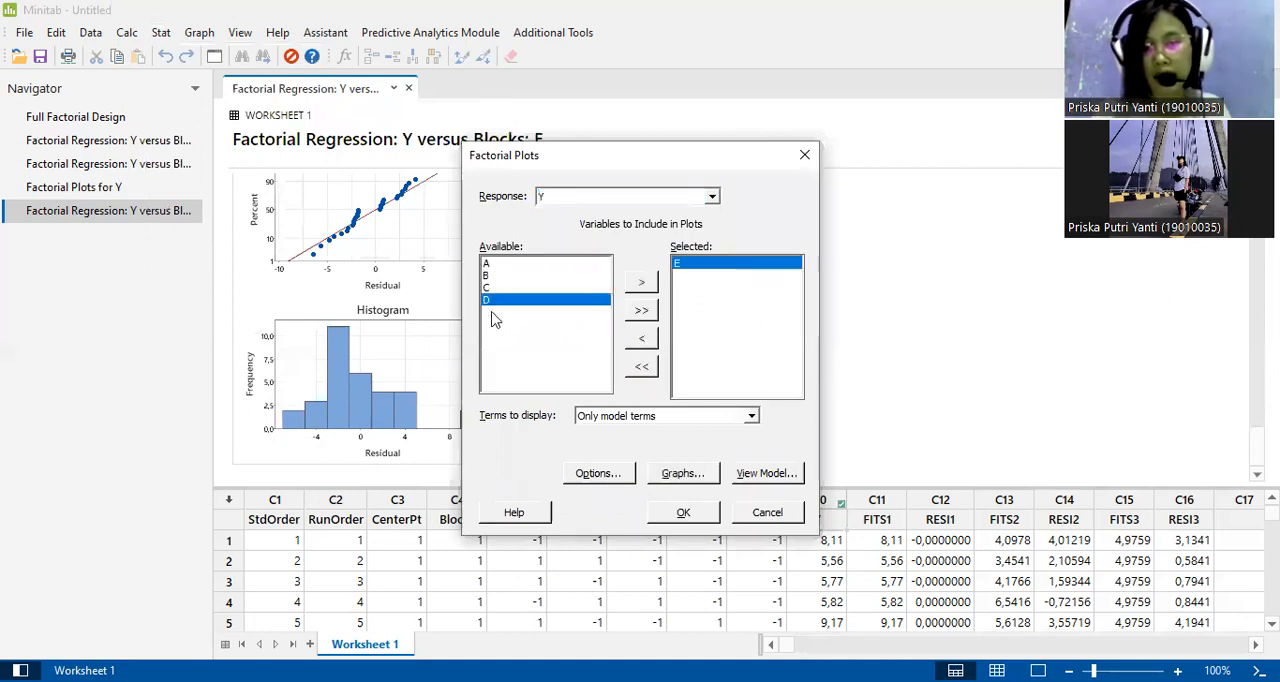
{"action": "left_click", "coordinate": [667, 478]}
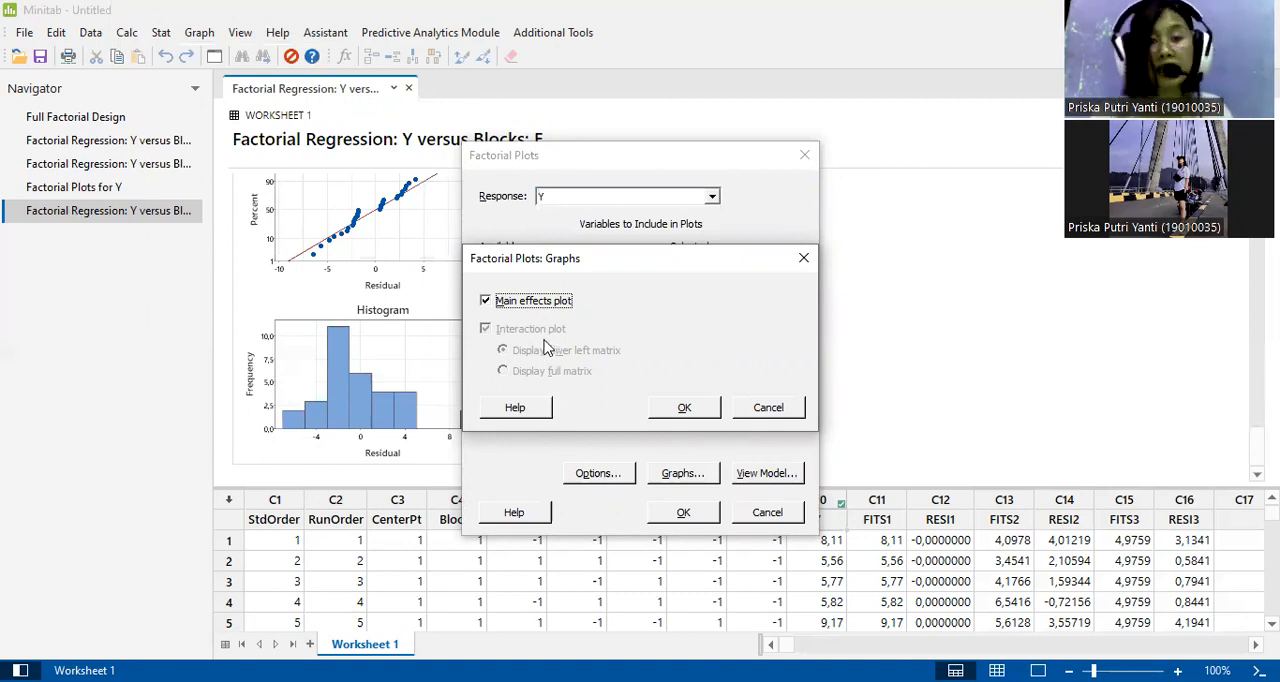
{"action": "left_click", "coordinate": [680, 410]}
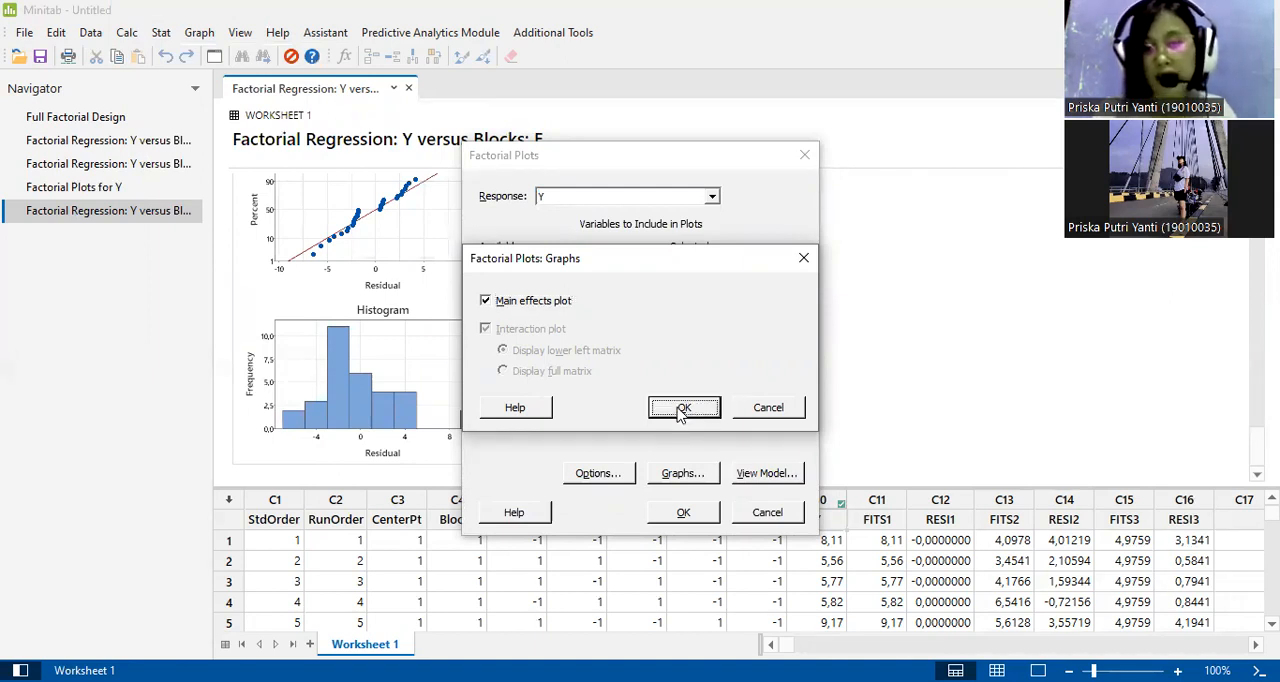
{"action": "left_click", "coordinate": [683, 513]}
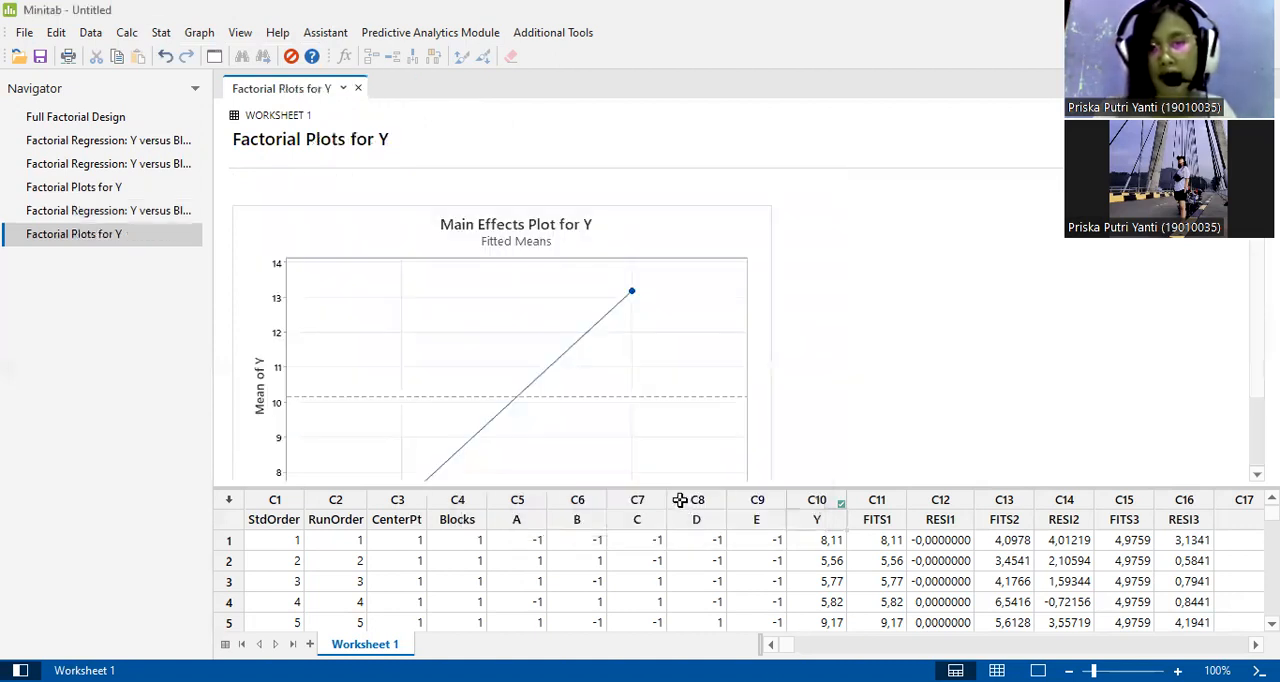
Examine the main effects plot for E and compare it with the earlier Factorial Plots for Y covering factors A to E.
{"action": "scroll", "coordinate": [644, 379], "scroll_direction": "down", "scroll_amount": 2}
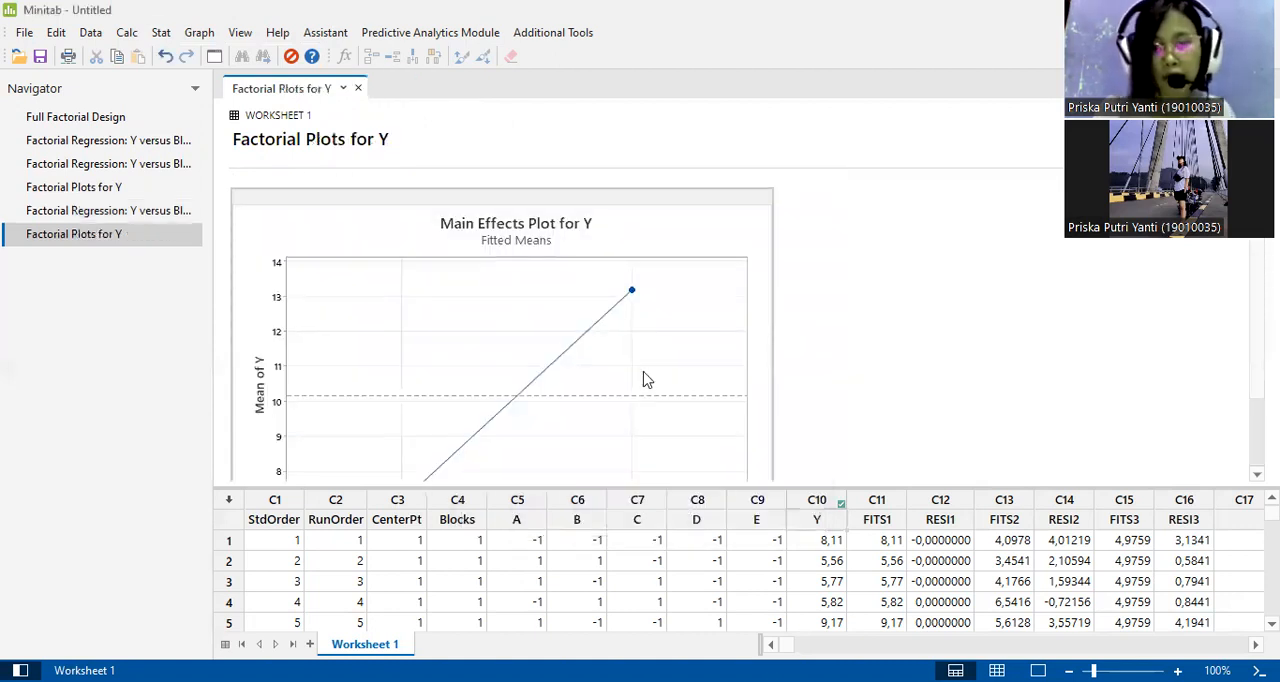
{"action": "scroll", "coordinate": [644, 379], "scroll_direction": "up", "scroll_amount": 2}
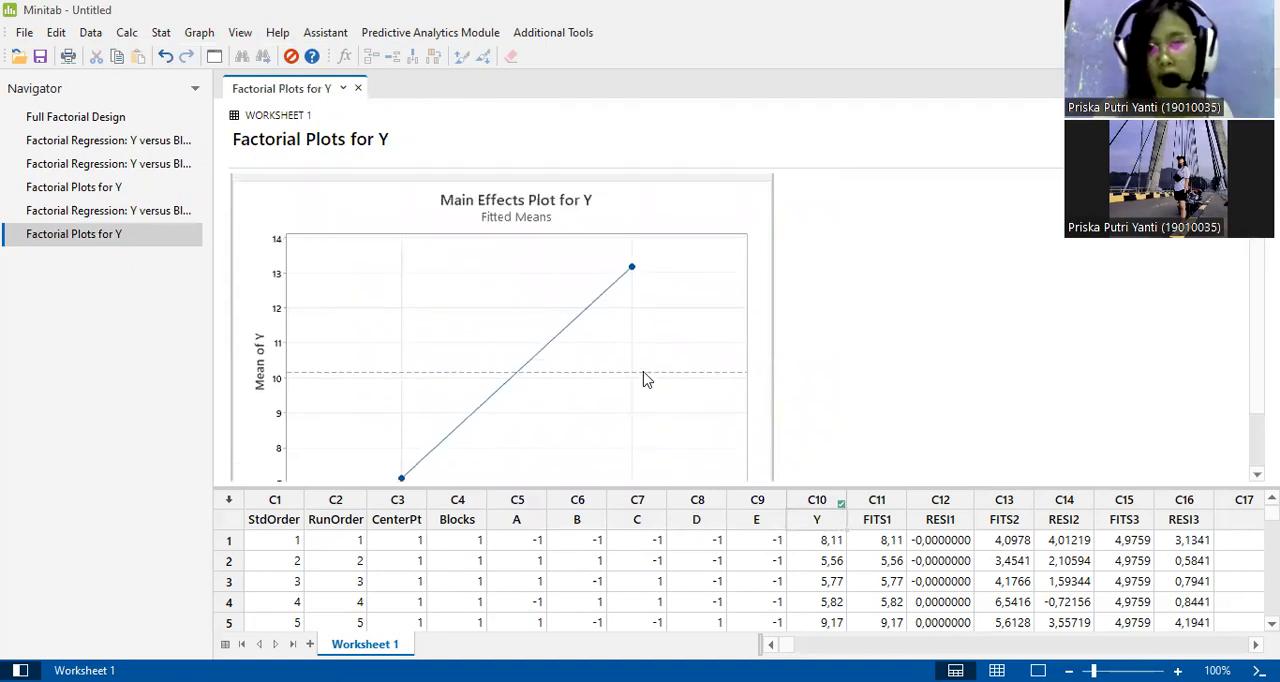
{"action": "scroll", "coordinate": [644, 379], "scroll_direction": "down", "scroll_amount": 2}
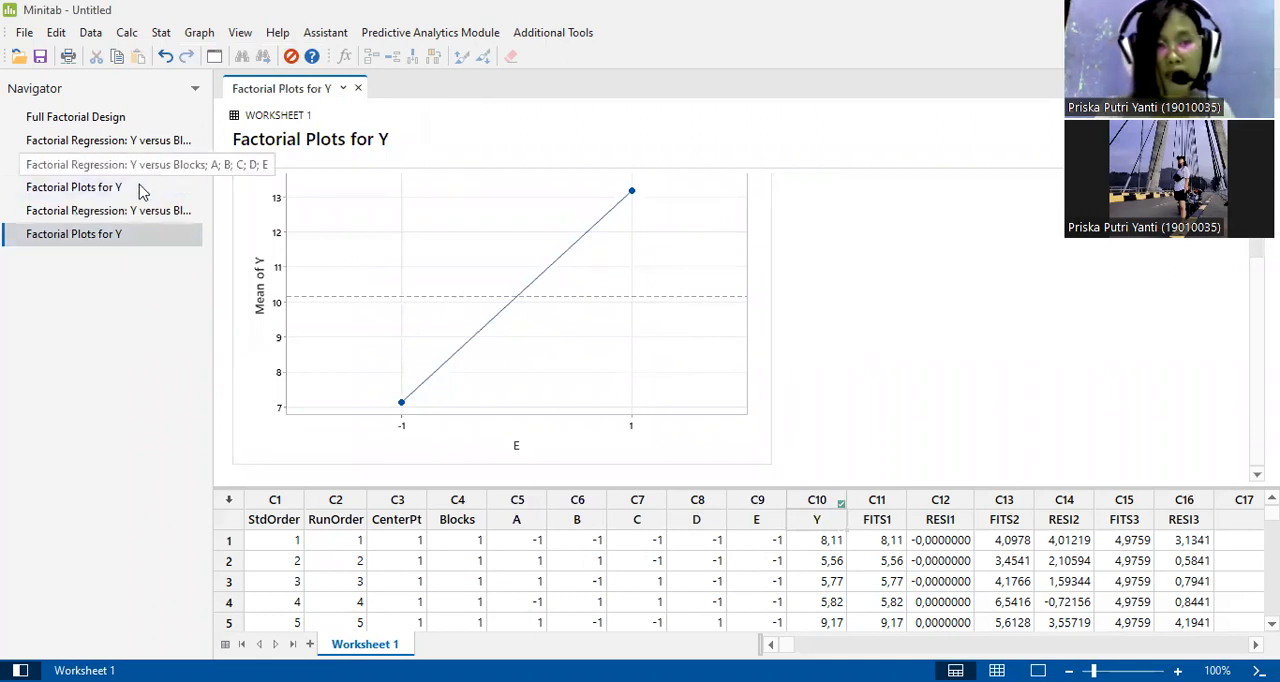
{"action": "left_click", "coordinate": [100, 191]}
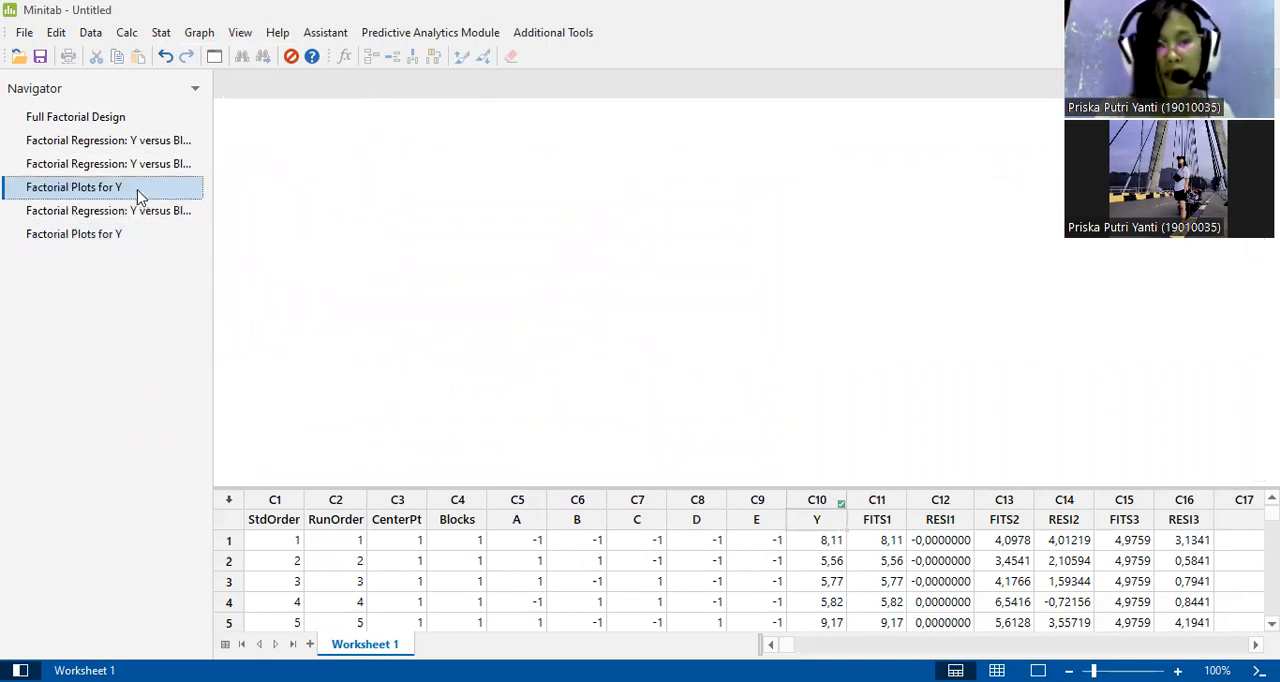
{"action": "scroll", "coordinate": [611, 319], "scroll_direction": "up", "scroll_amount": 5}
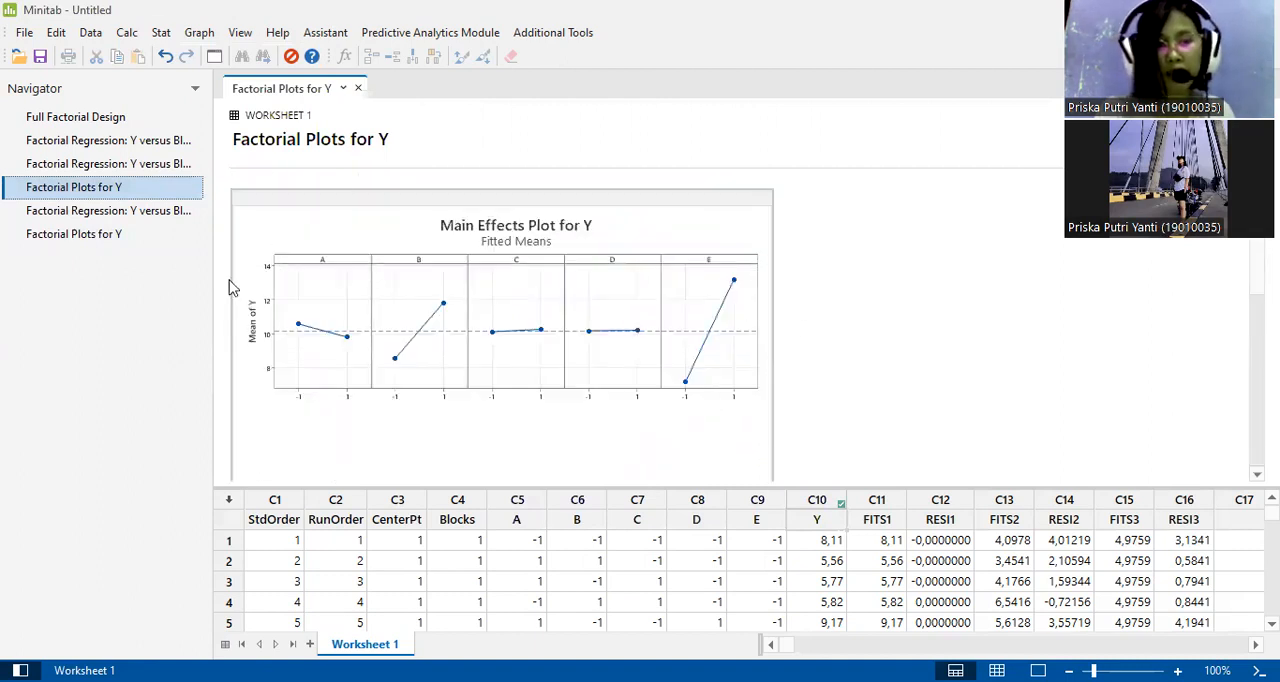
{"action": "left_click", "coordinate": [106, 238]}
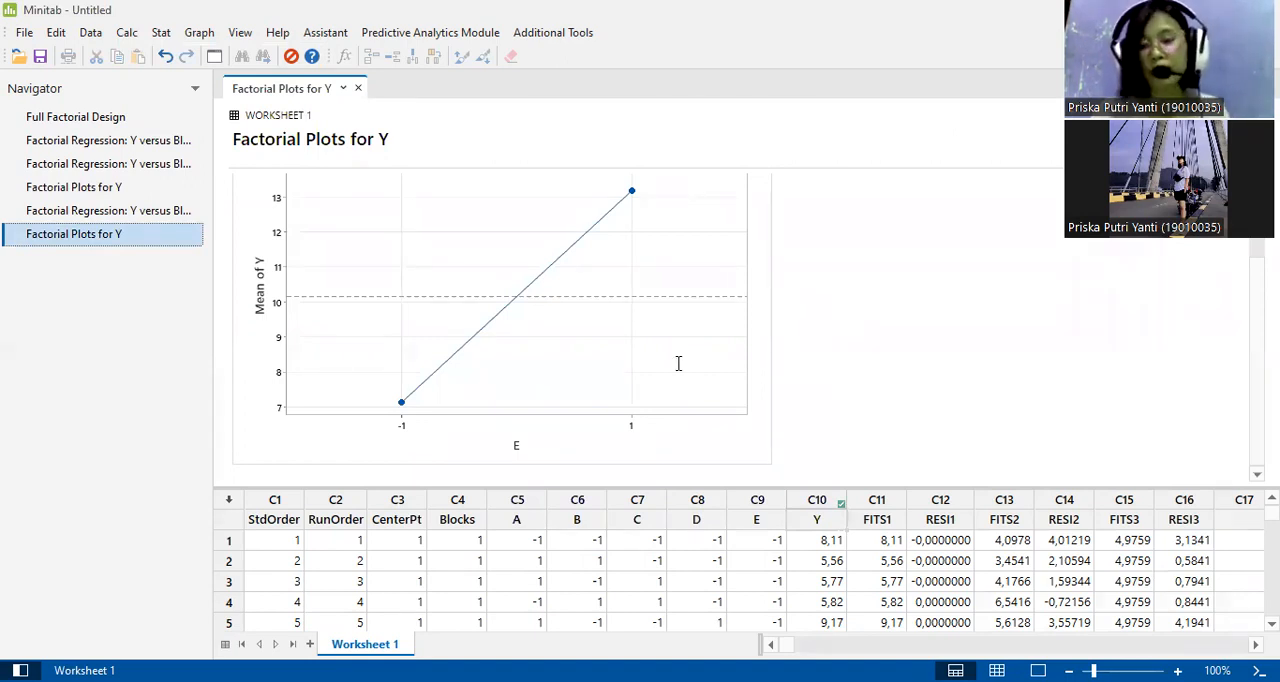
Switch to the PowerPoint presentation and show slide 22, the Minitab Soal 4 answer with the analysis of significant factor E.
{"action": "key", "text": "alt+Tab"}
{"action": "left_click", "coordinate": [147, 494]}
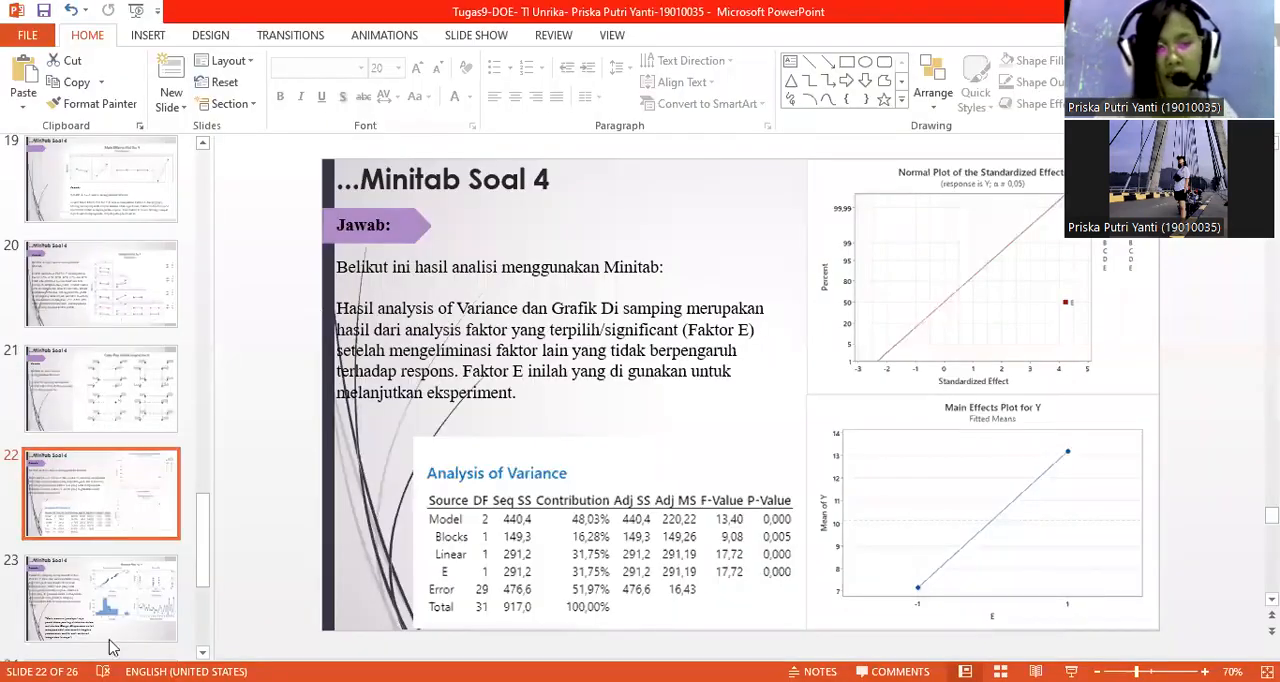
{"action": "key", "text": "Down"}
{"action": "left_click", "coordinate": [113, 516]}
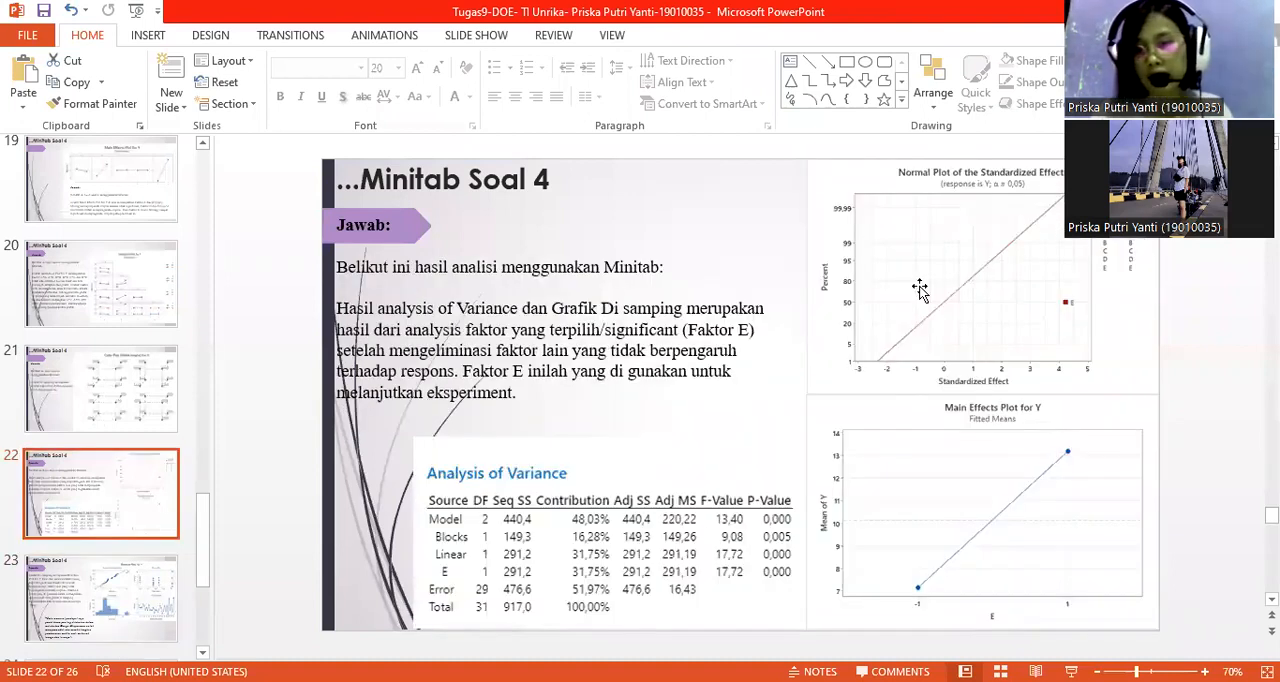